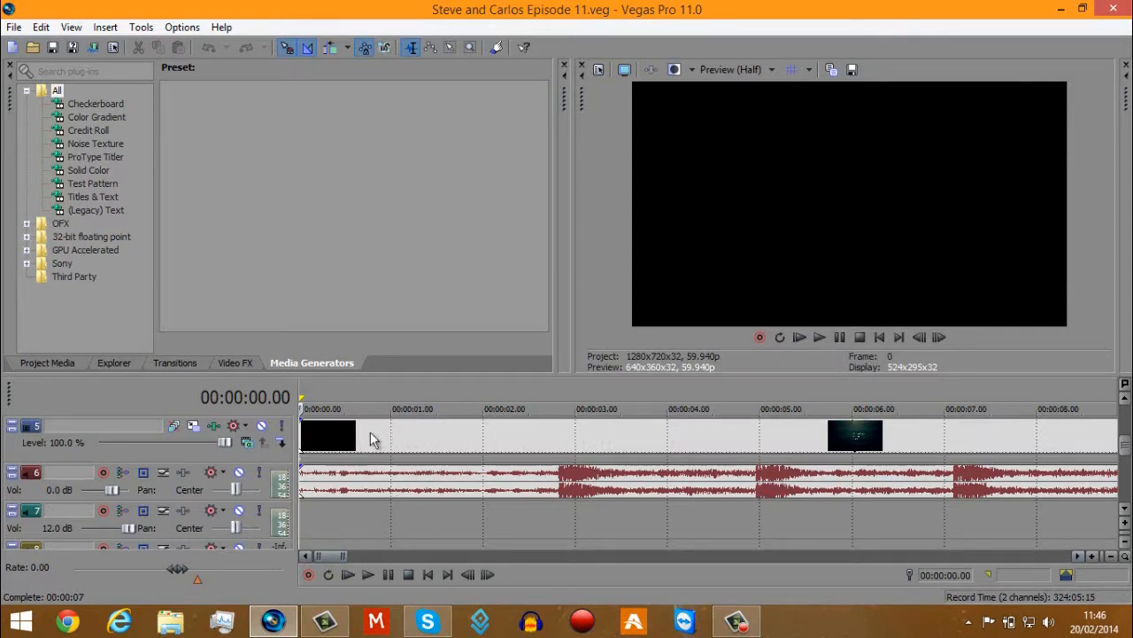
Play the intro clip from the start of the timeline and pause near its closing text.
left_click(818, 336)
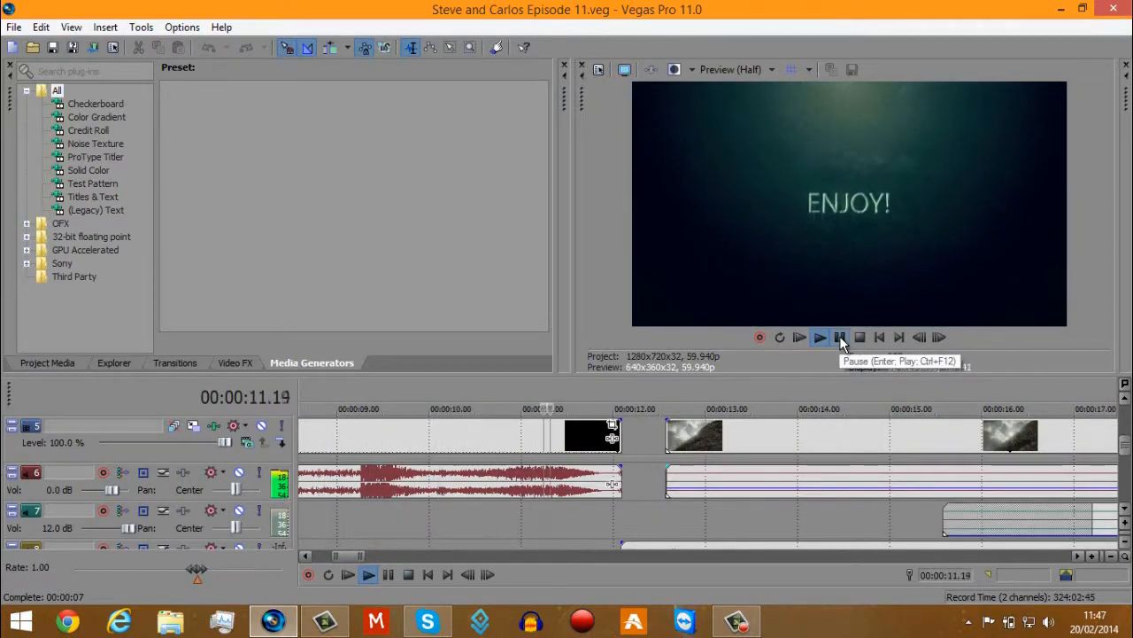
left_click(839, 336)
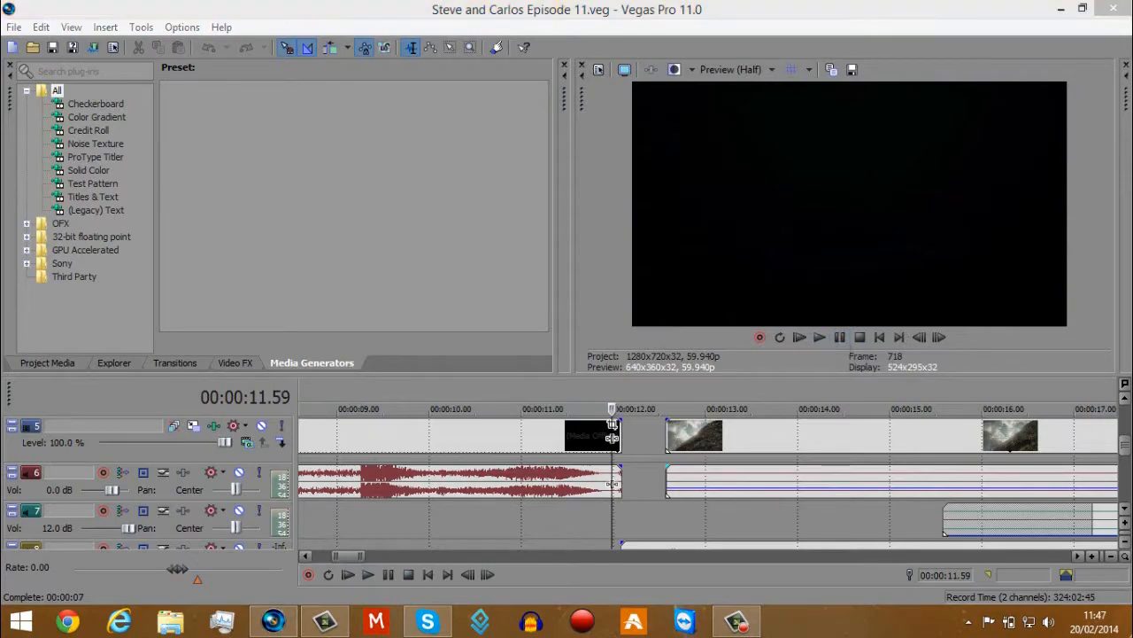
left_click(1132, 637)
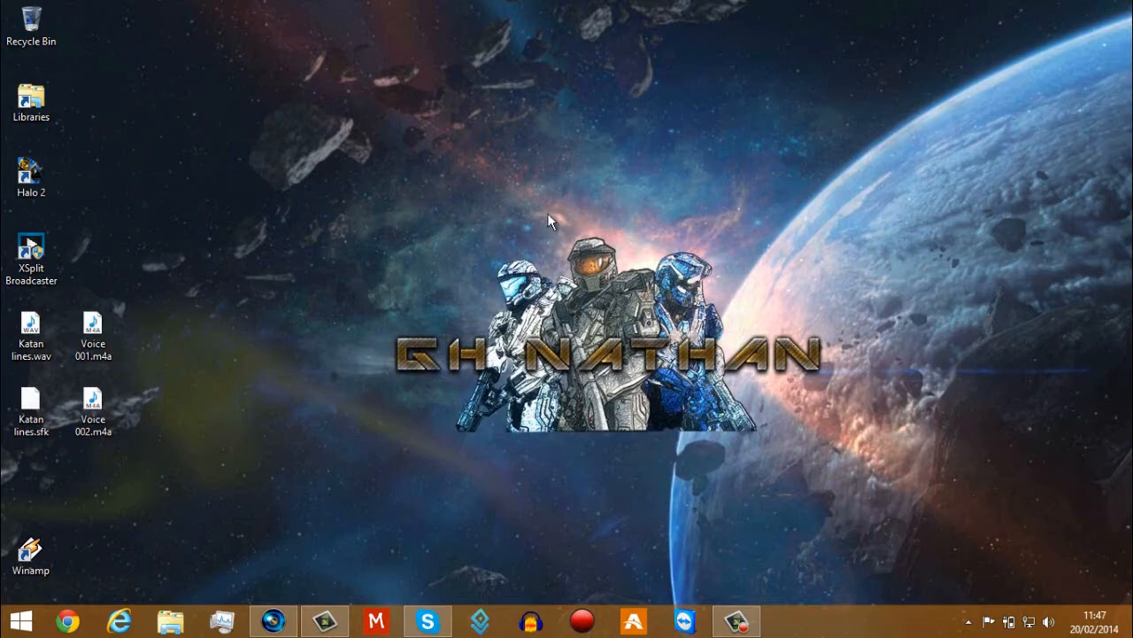
left_click(274, 621)
left_click(575, 433)
scroll(574, 433, "left", 3)
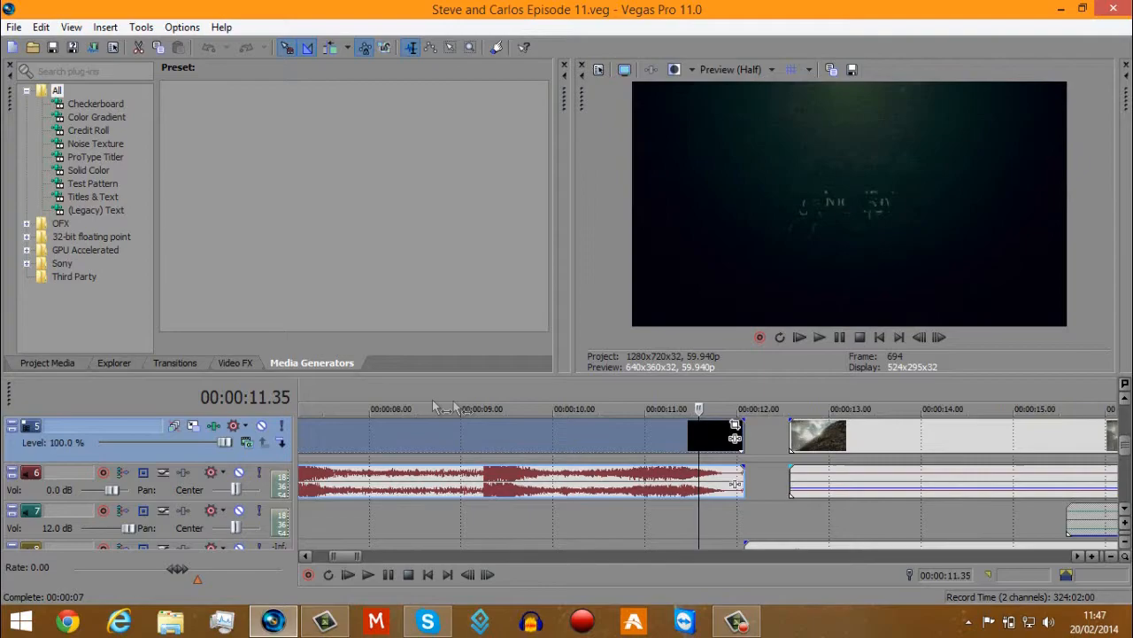
Preview the opening title clips after the intro at several points, returning to the first one at about 15 seconds.
left_click(820, 434)
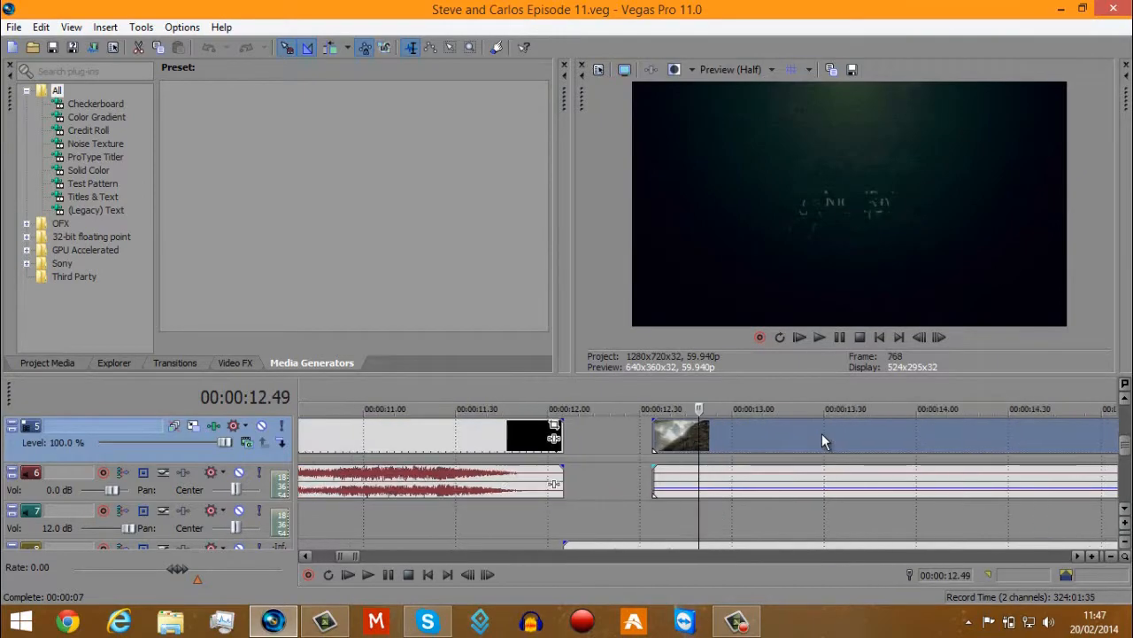
left_click(762, 434)
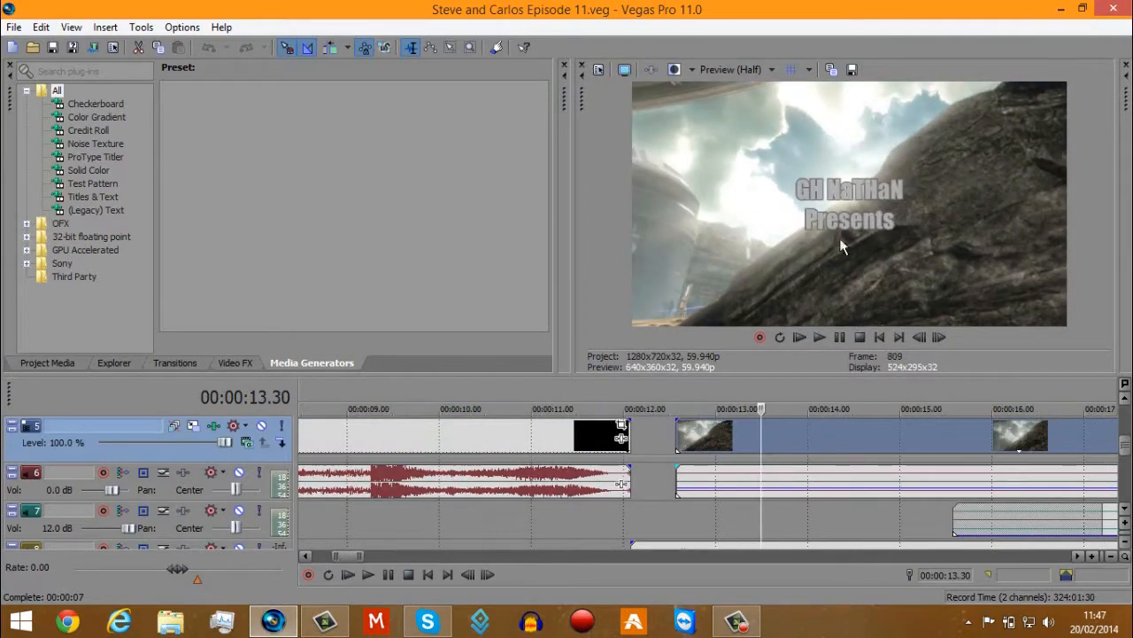
scroll(797, 429, "down", 5)
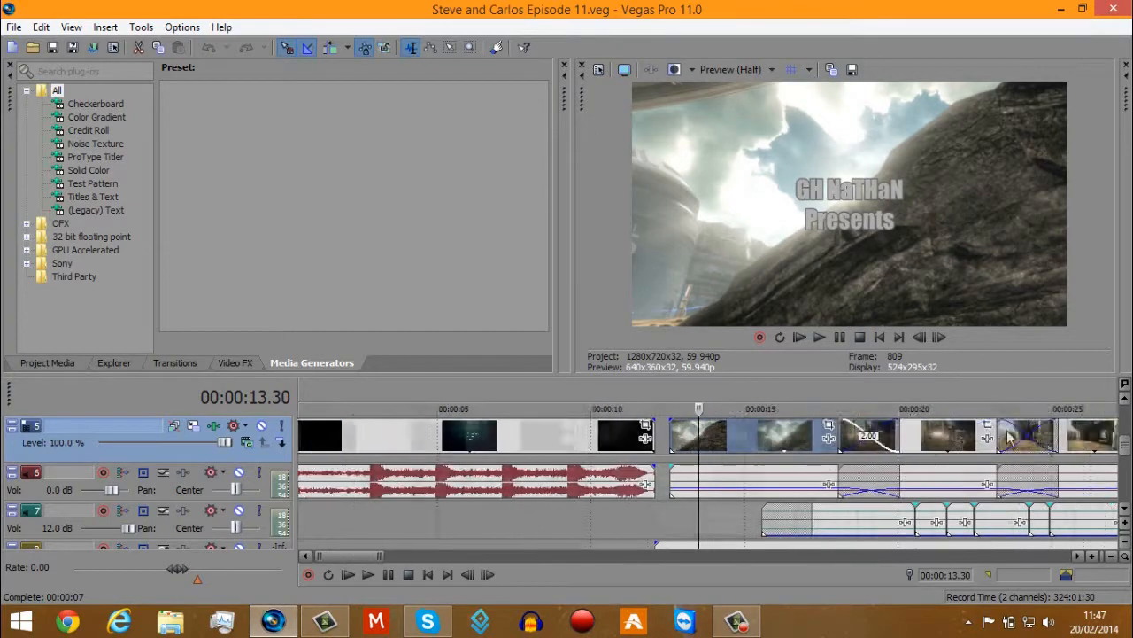
left_click(796, 429)
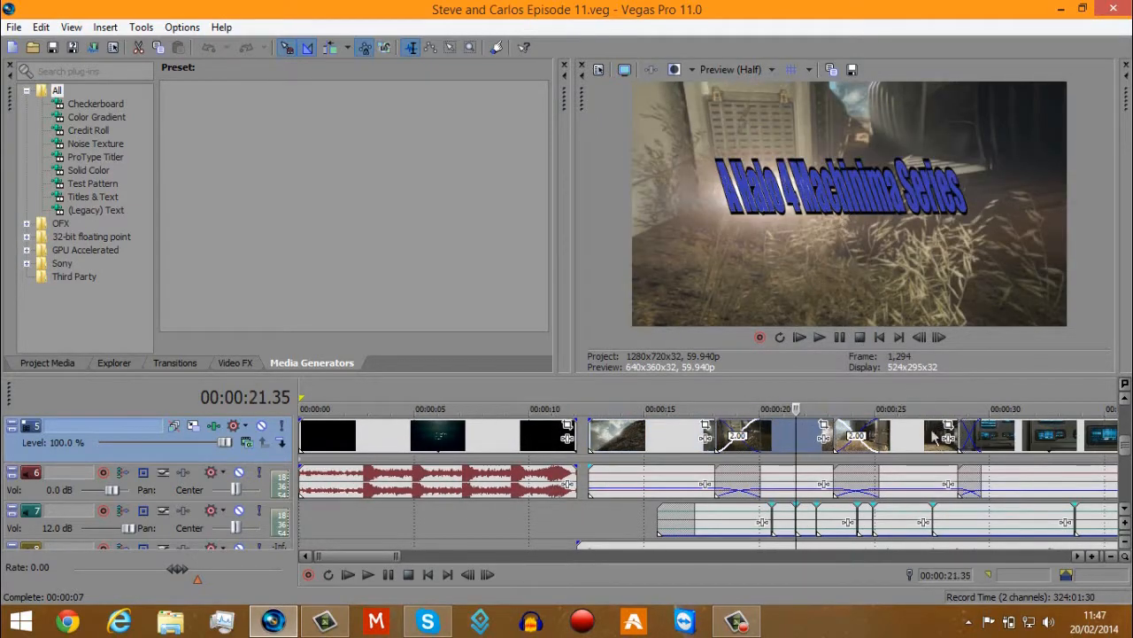
left_click(913, 443)
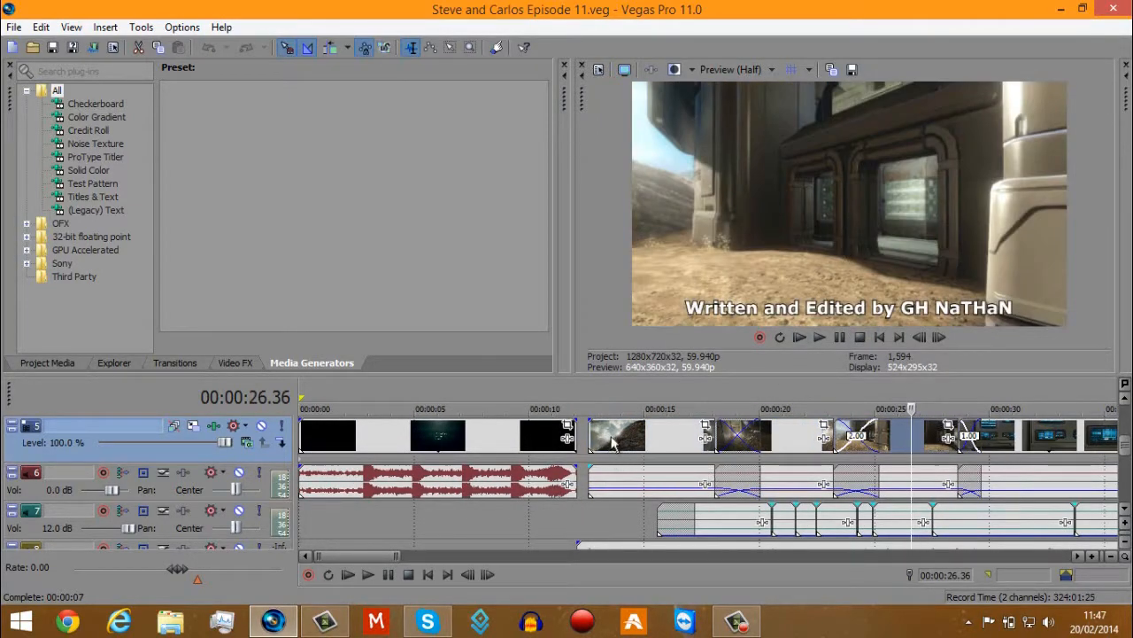
left_click(589, 434)
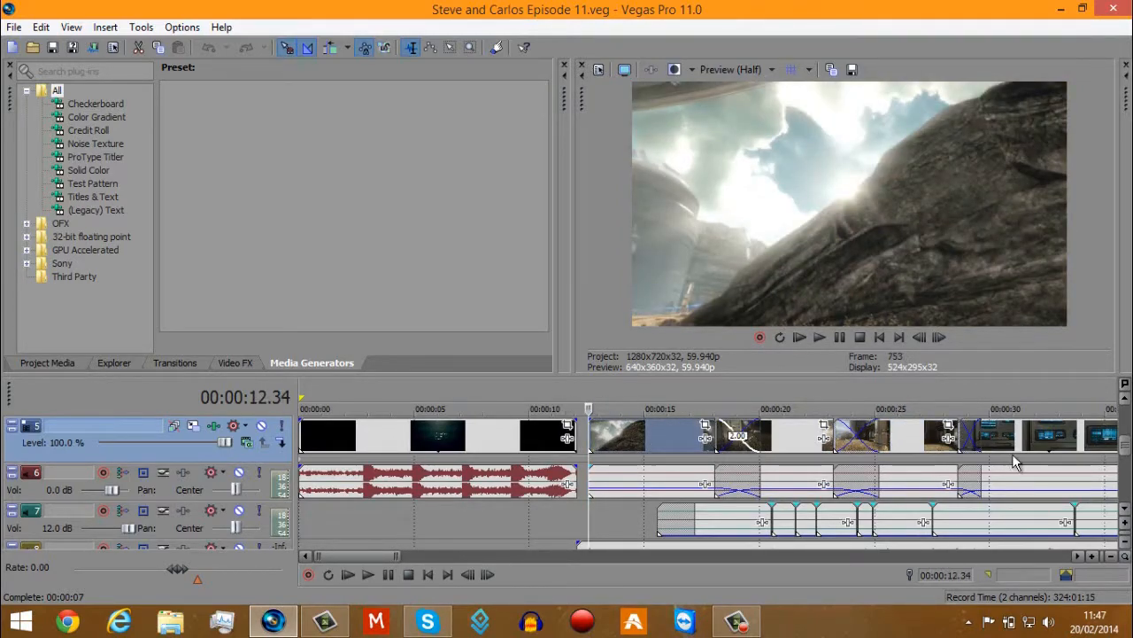
left_click(650, 434)
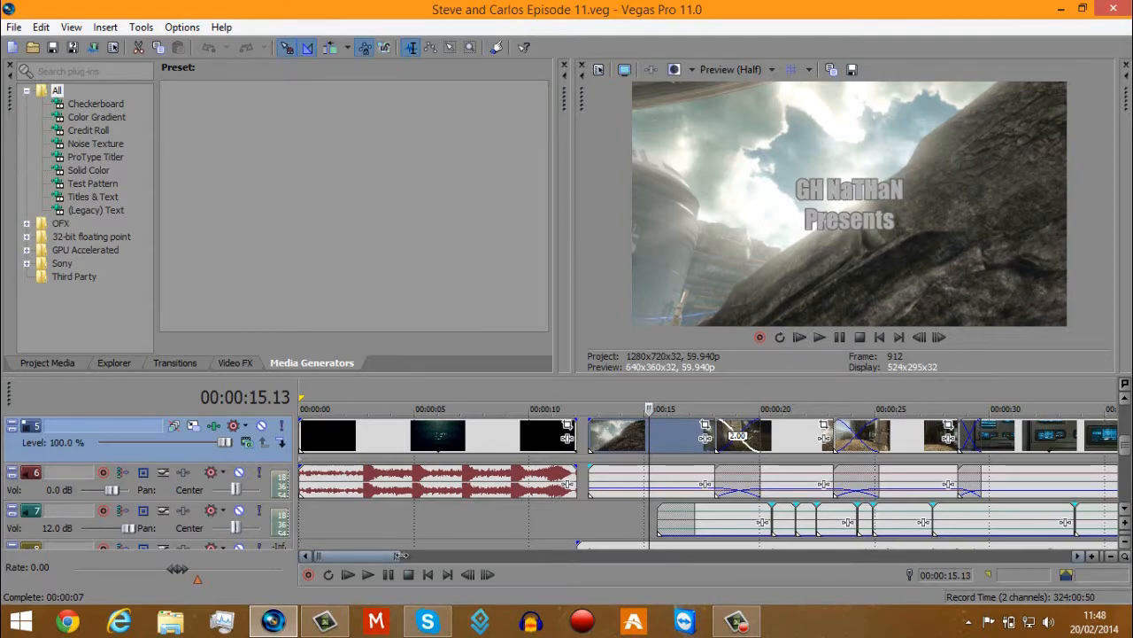
Survey the whole project timeline, then examine the first title clip around 15 seconds up close.
left_click_drag(400, 556, 1061, 555)
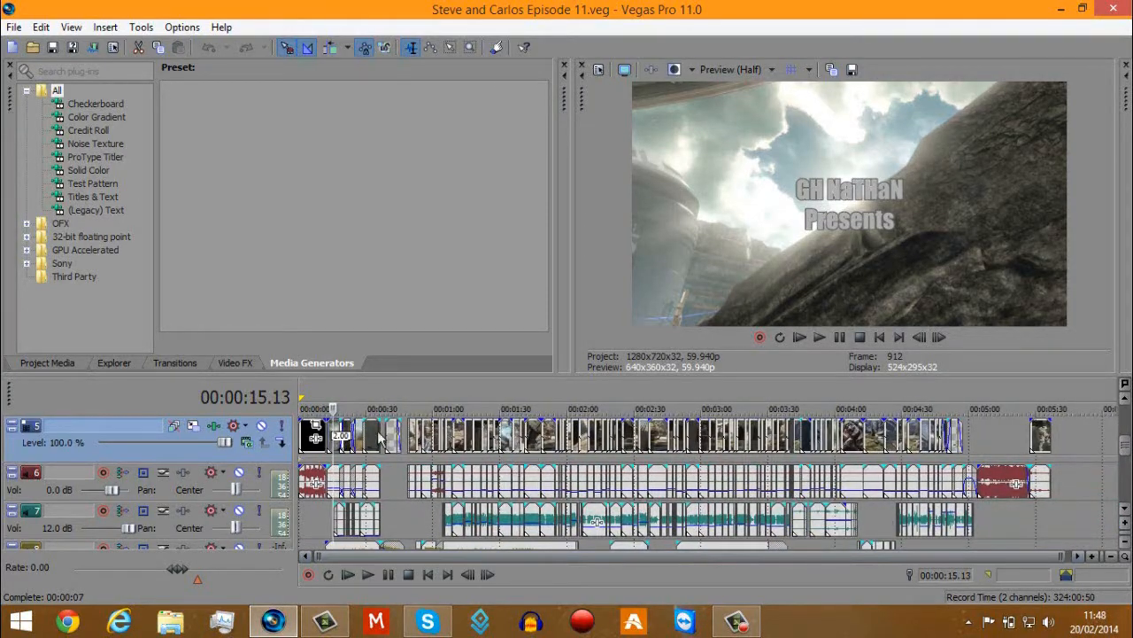
mouse_move(1126, 445)
left_mouse_down()
mouse_move(1128, 419)
mouse_move(1121, 492)
mouse_move(1120, 449)
left_mouse_up()
scroll(393, 452, "up", 4)
scroll(391, 445, "up", 4)
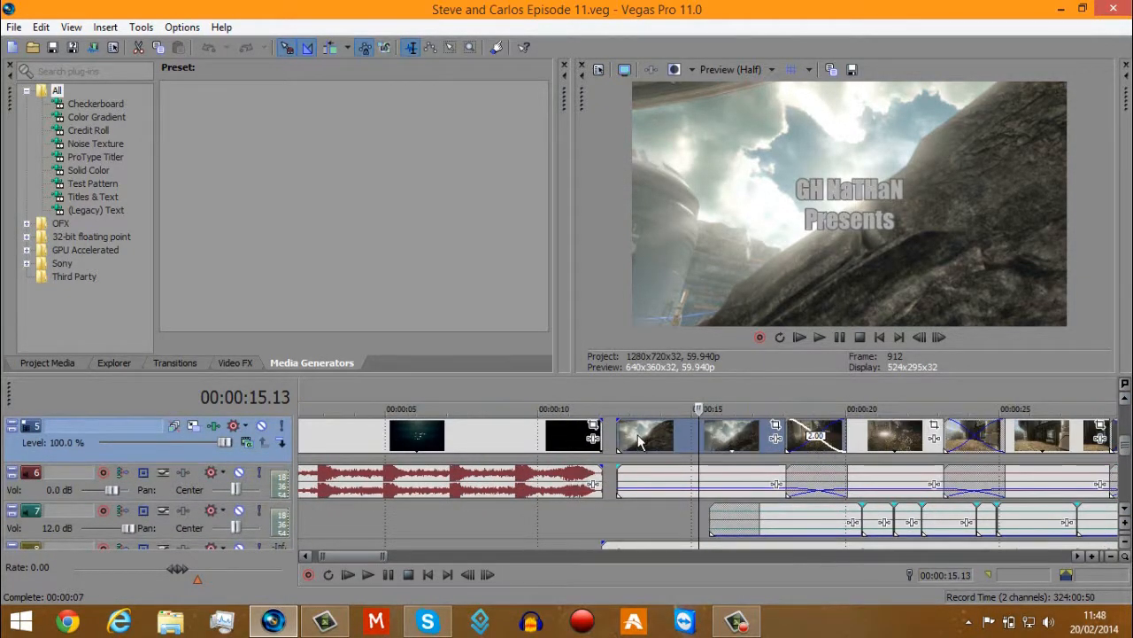
left_click(436, 433)
left_click(688, 434)
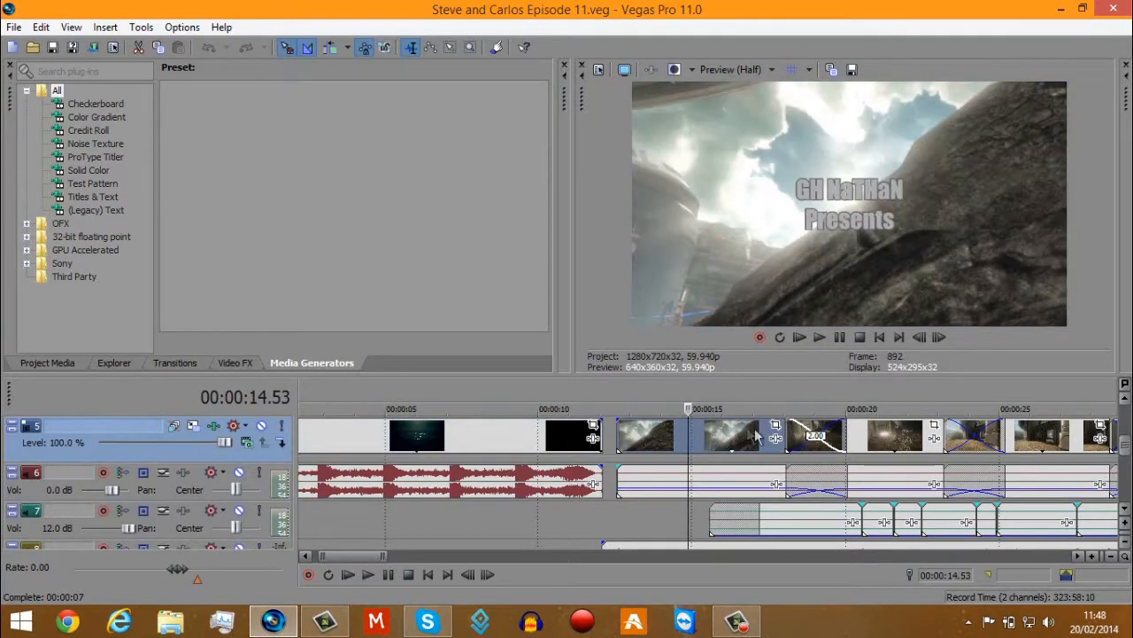
left_click(708, 431)
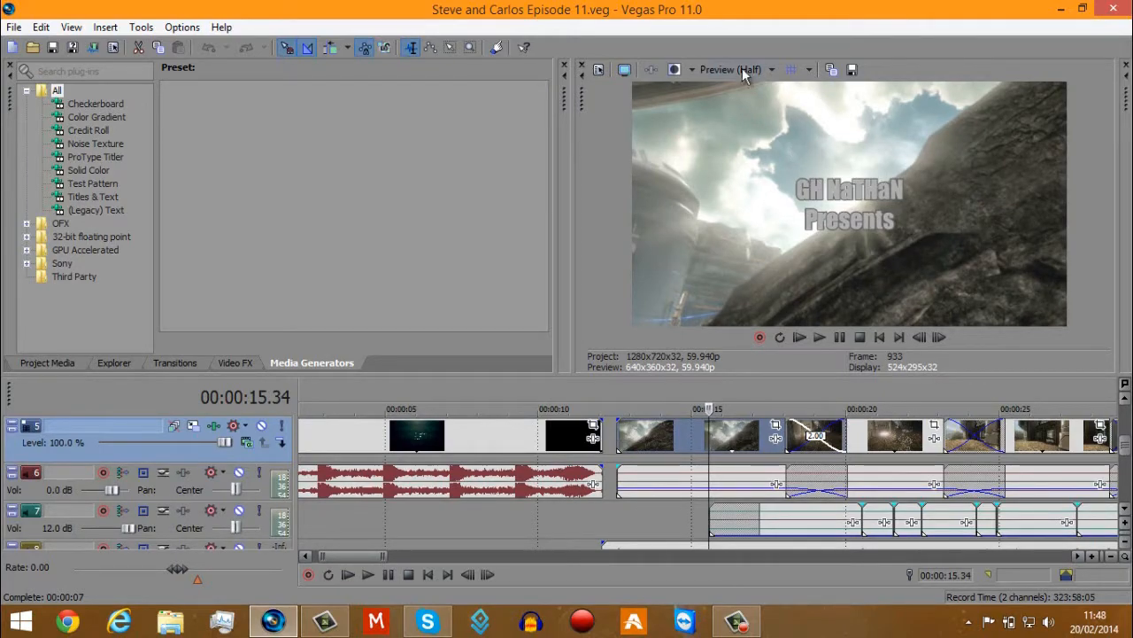
Examine the "A Halo 4 Machinima Series" title clip, the writing and editing credit clip and the blue console clip.
left_click(893, 437)
scroll(889, 438, "up", 2)
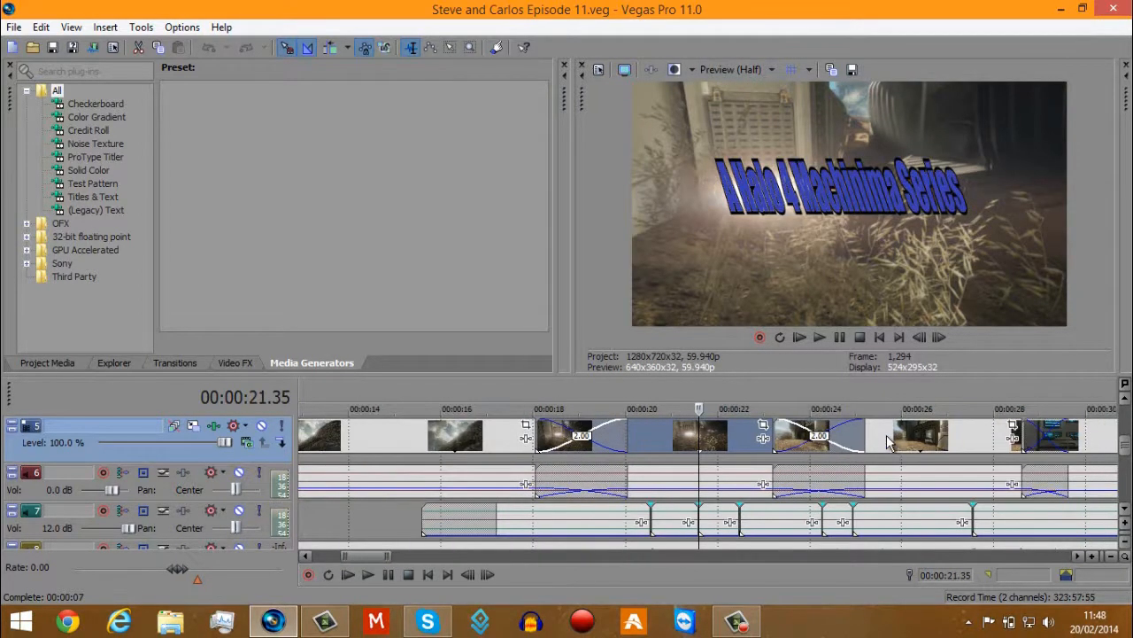
left_click(675, 434)
left_click(722, 435)
left_click(747, 435)
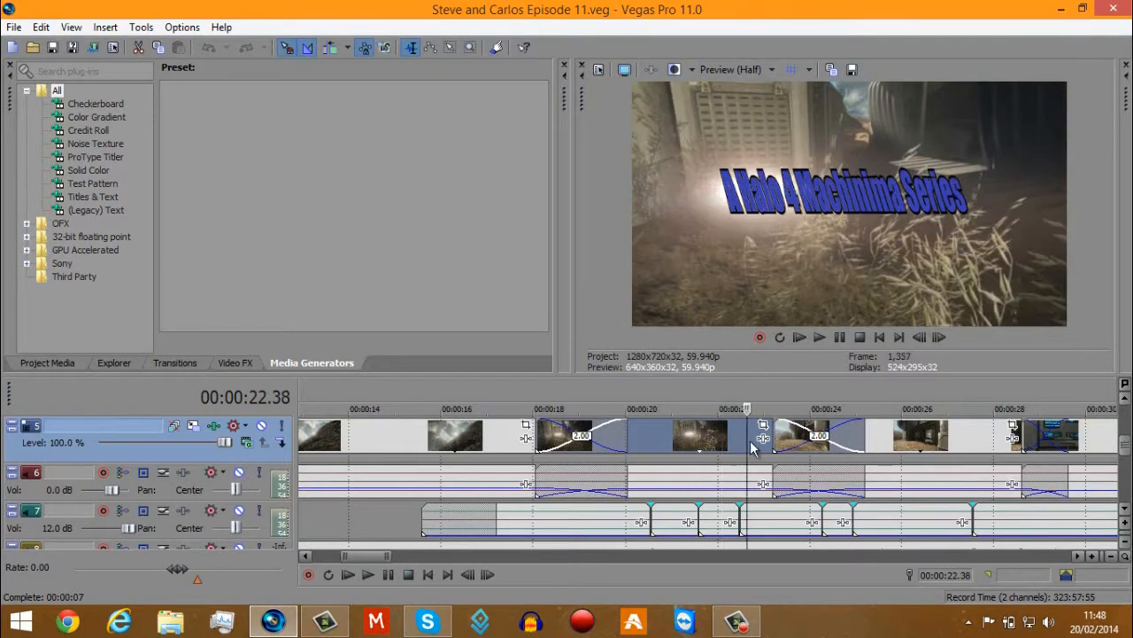
left_click(926, 438)
scroll(926, 439, "down", 2)
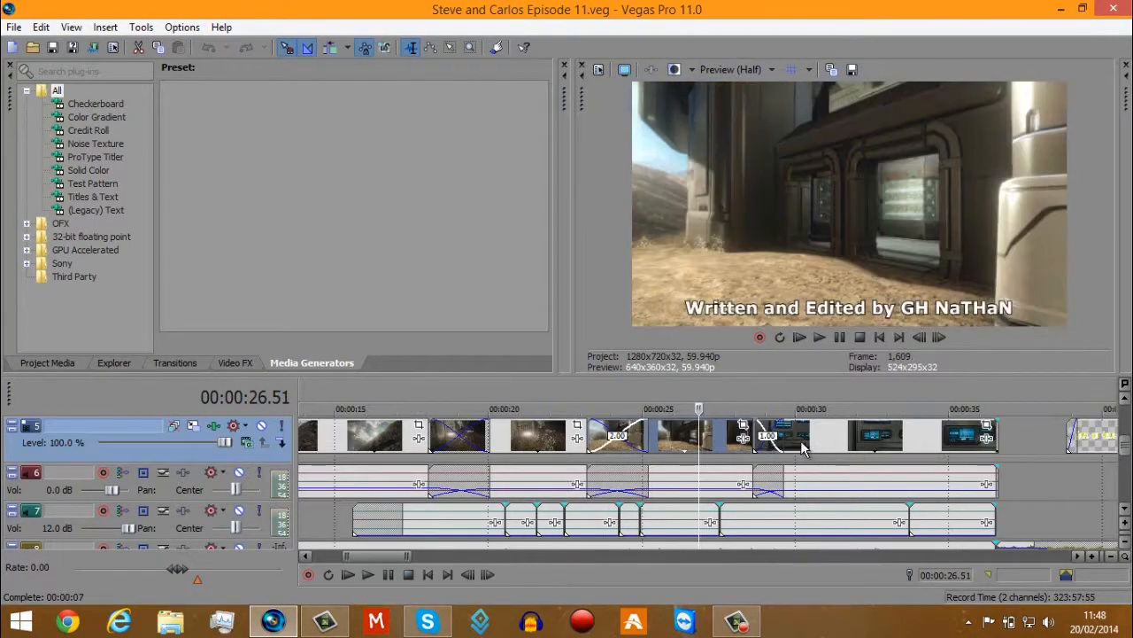
left_click(882, 438)
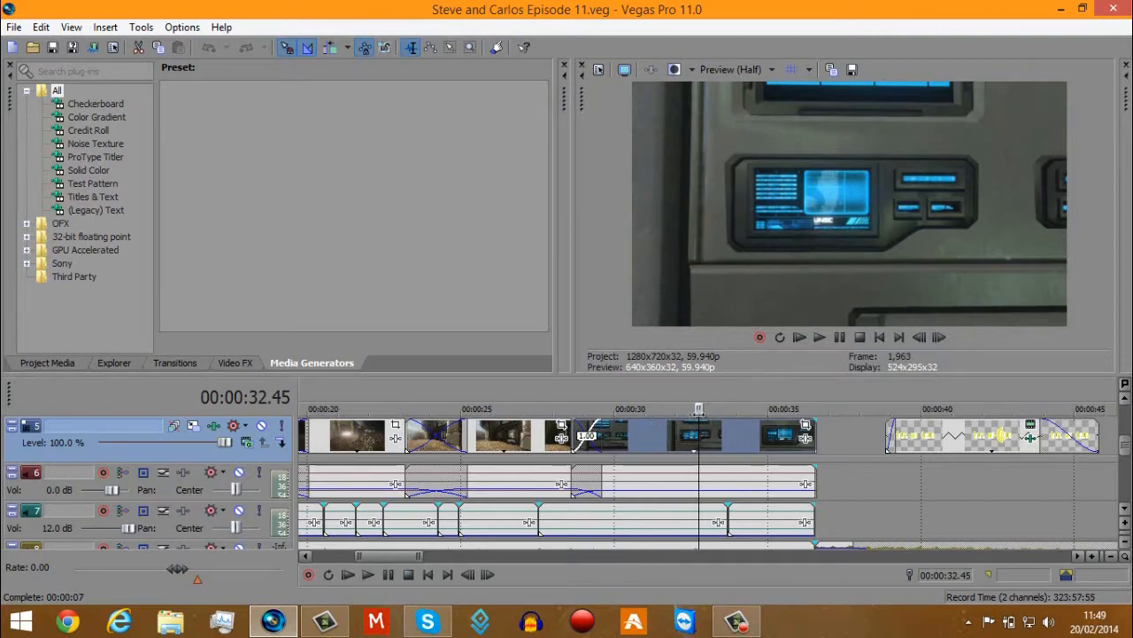
View the opening clips of the "Episode 11 Contact" scene between about 50 and 57 seconds.
scroll(717, 428, "down", 1)
left_click(979, 433)
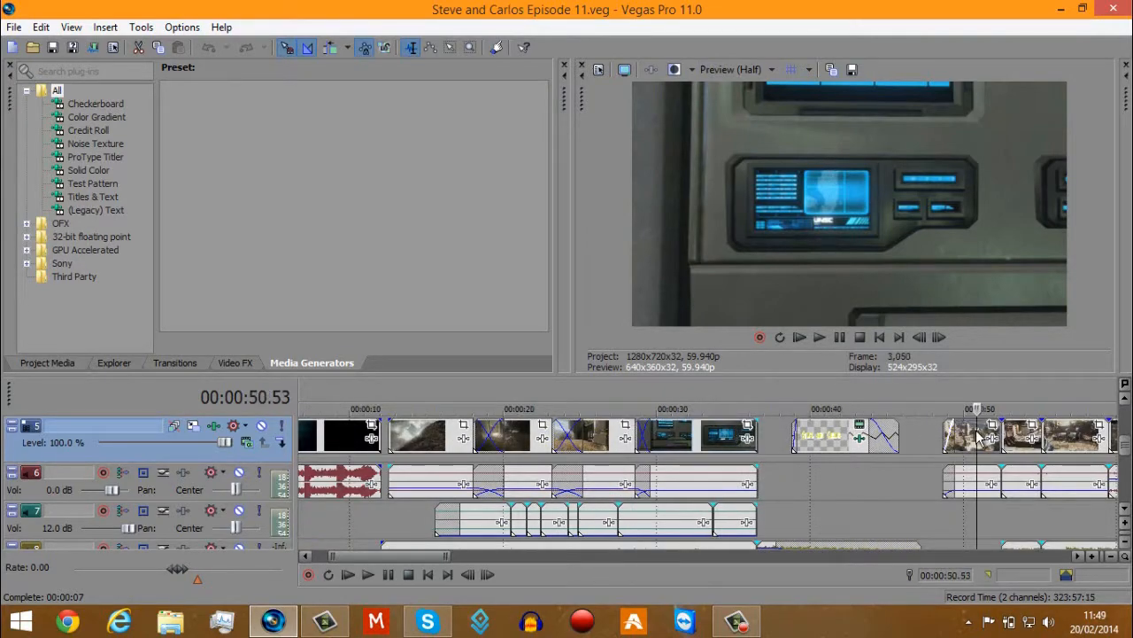
scroll(963, 438, "up", 1)
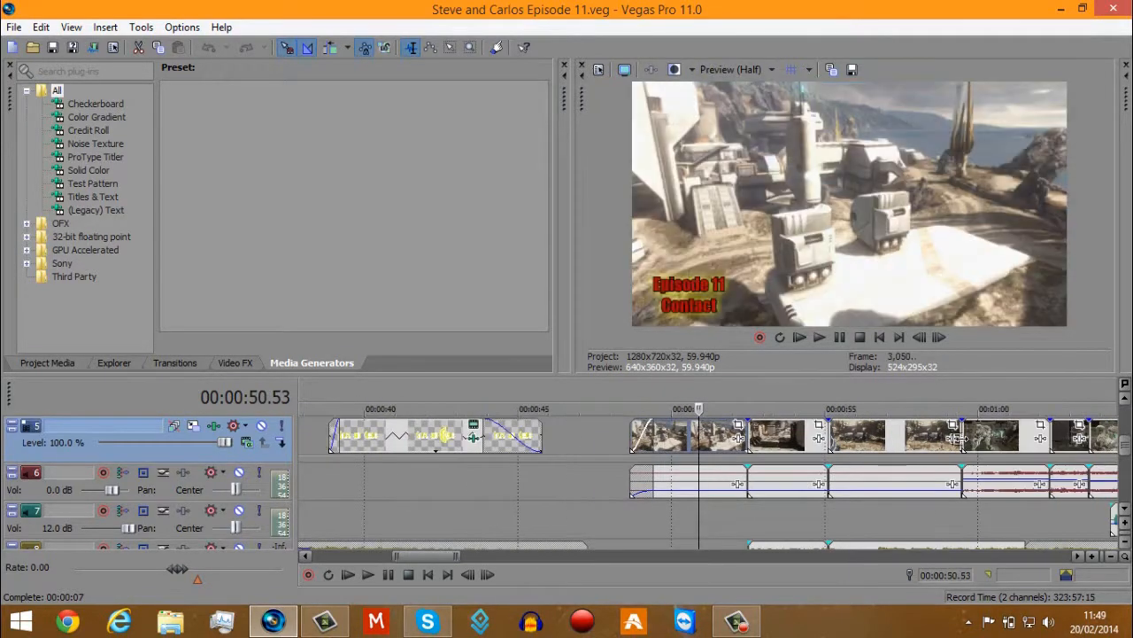
left_click(785, 439)
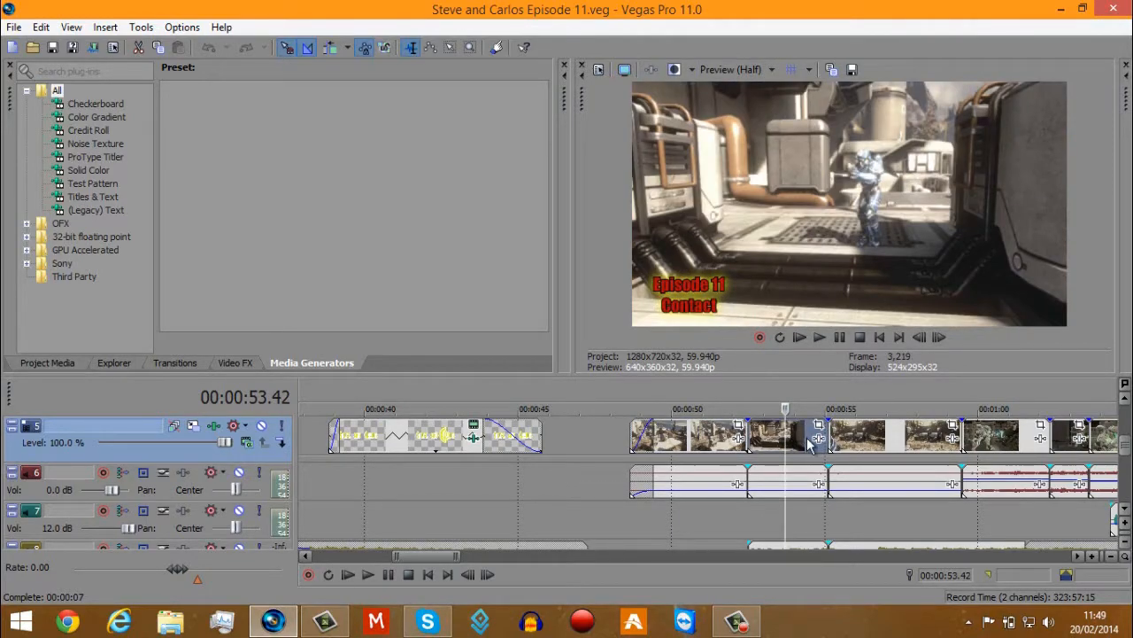
left_click(885, 436)
scroll(885, 435, "right", 3)
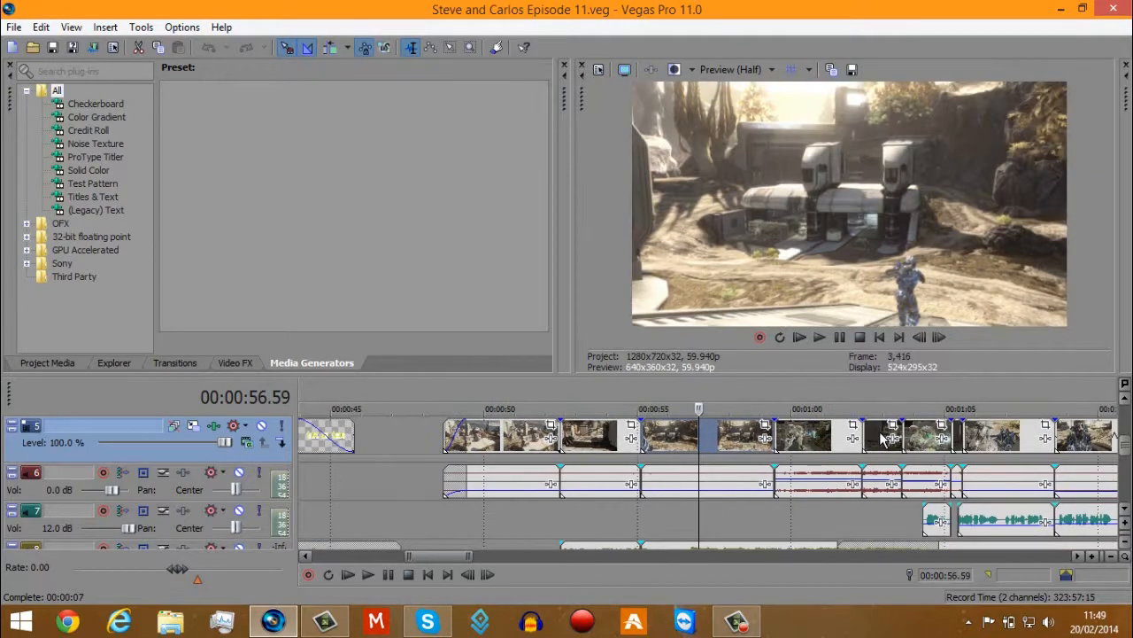
Examine the consecutive indoor combat clips between about 1:00 and 1:04 frame by frame.
left_click(820, 434)
scroll(820, 434, "up", 2)
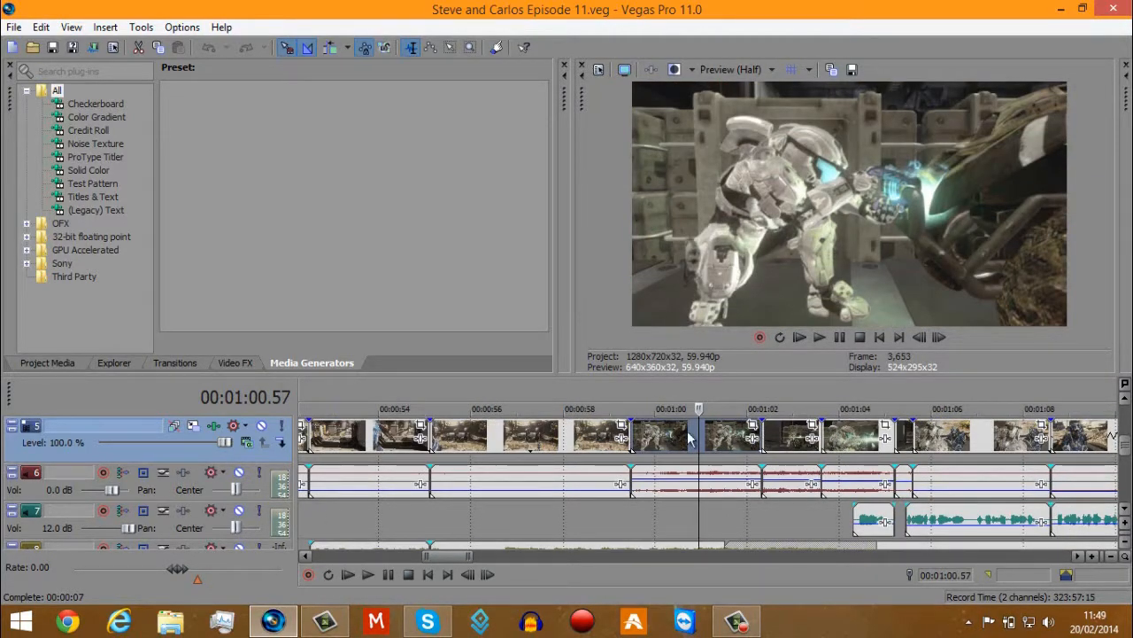
left_click(687, 436)
left_click(786, 437)
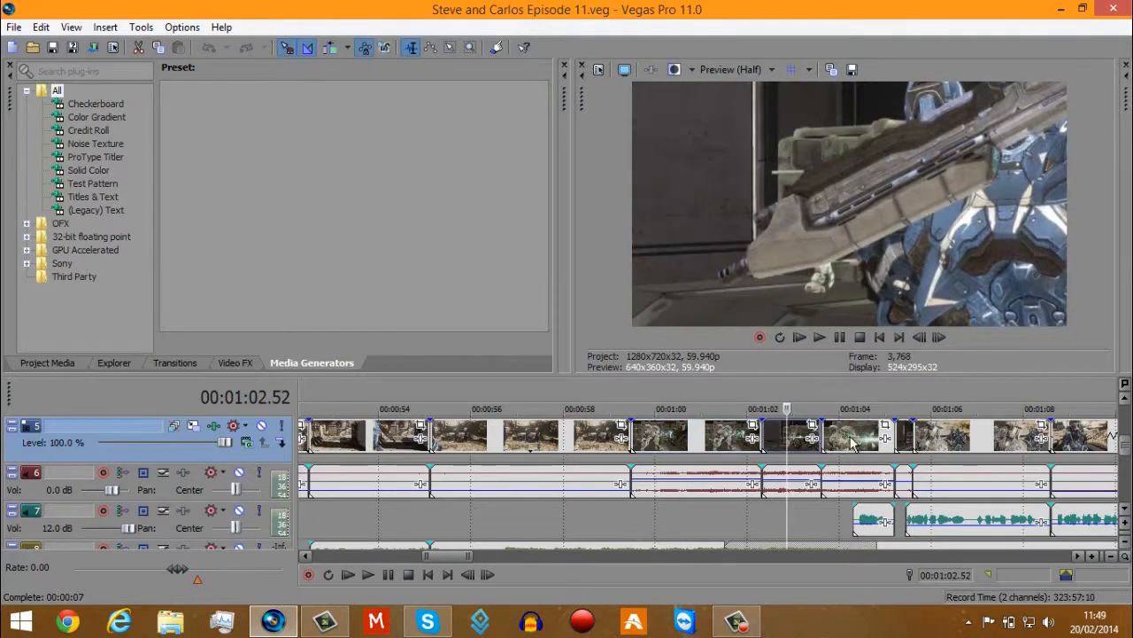
left_click(860, 440)
scroll(842, 434, "up", 1)
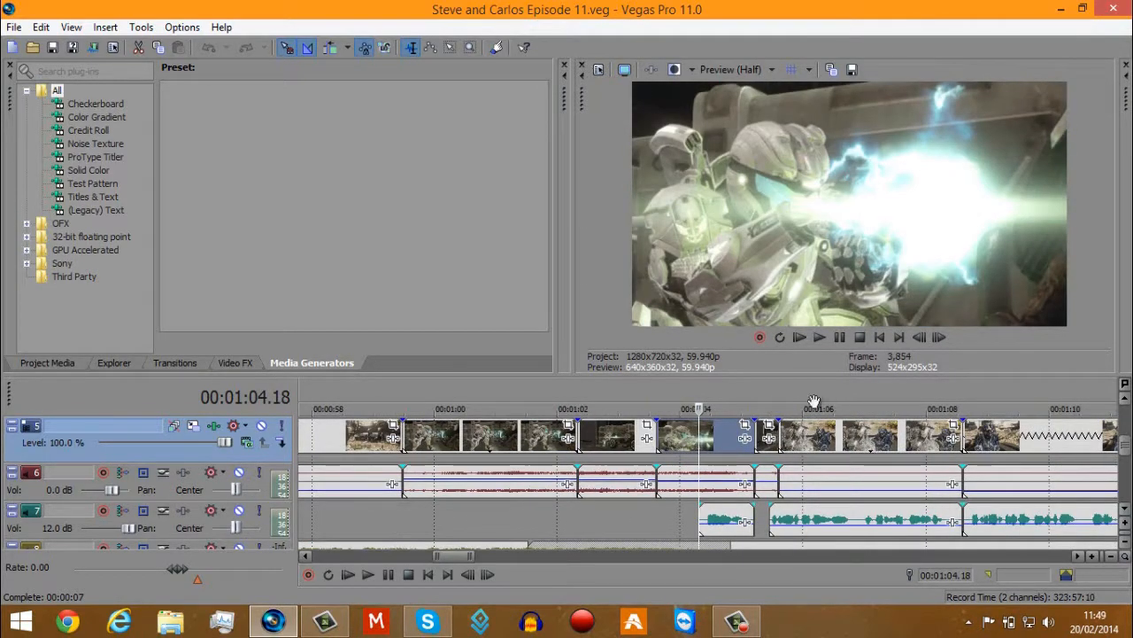
Play the scene from 00:01:04.18, check the blue-armour clips up to about 1:10, and return to the combat clip near 1:00.
left_click(820, 337)
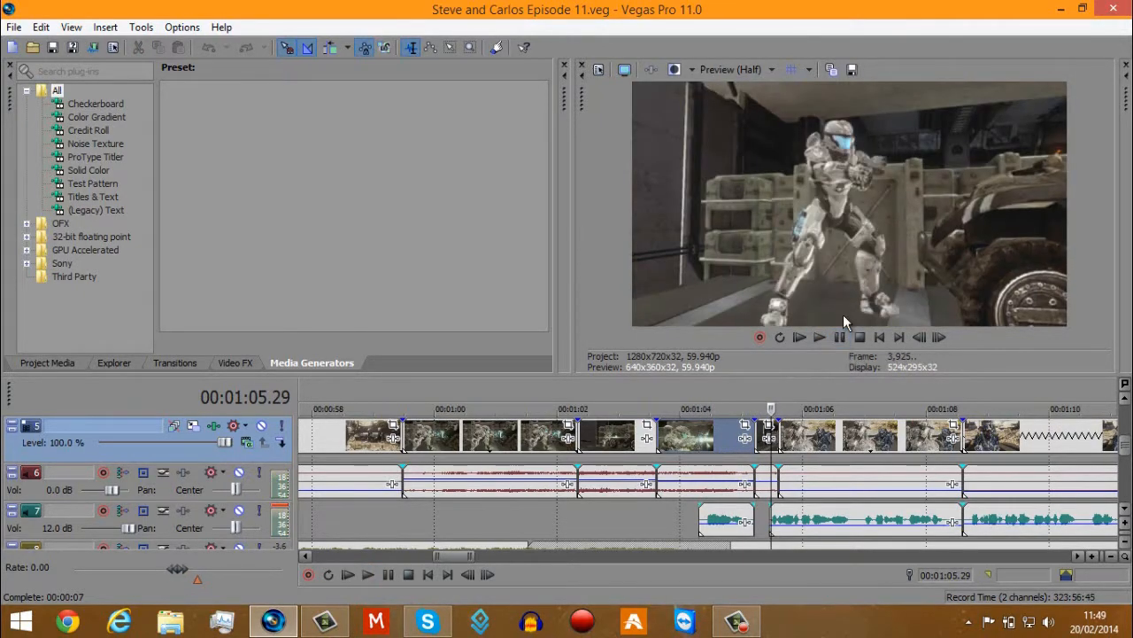
left_click(871, 437)
scroll(871, 437, "up", 2)
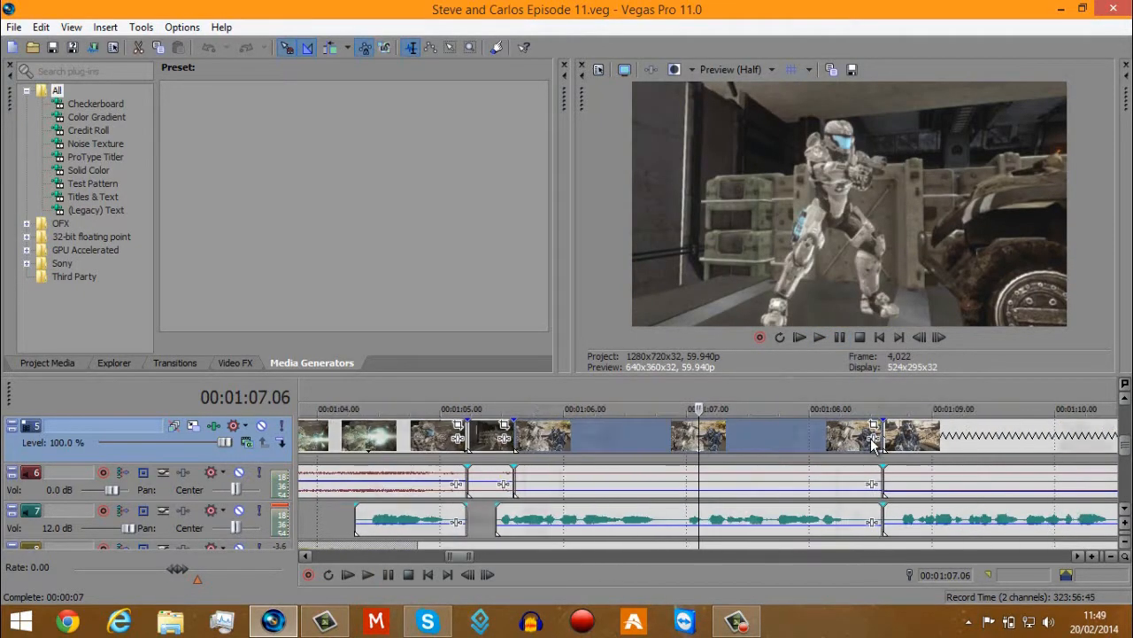
scroll(871, 437, "down", 3)
left_click(844, 428)
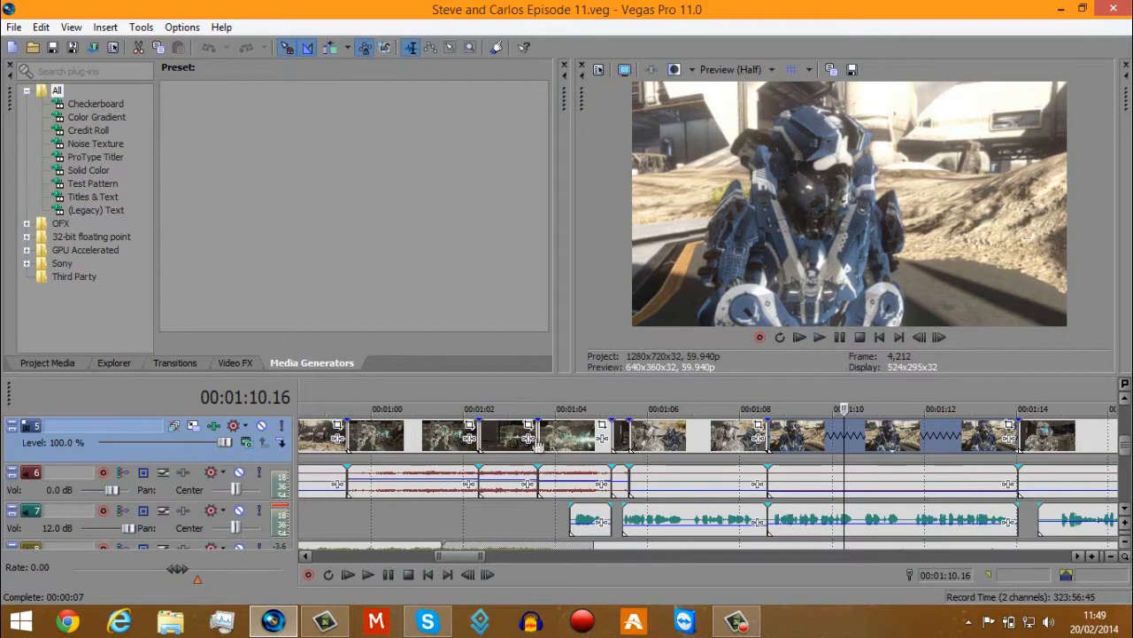
left_click(406, 445)
scroll(407, 444, "up", 2)
scroll(407, 445, "down", 3)
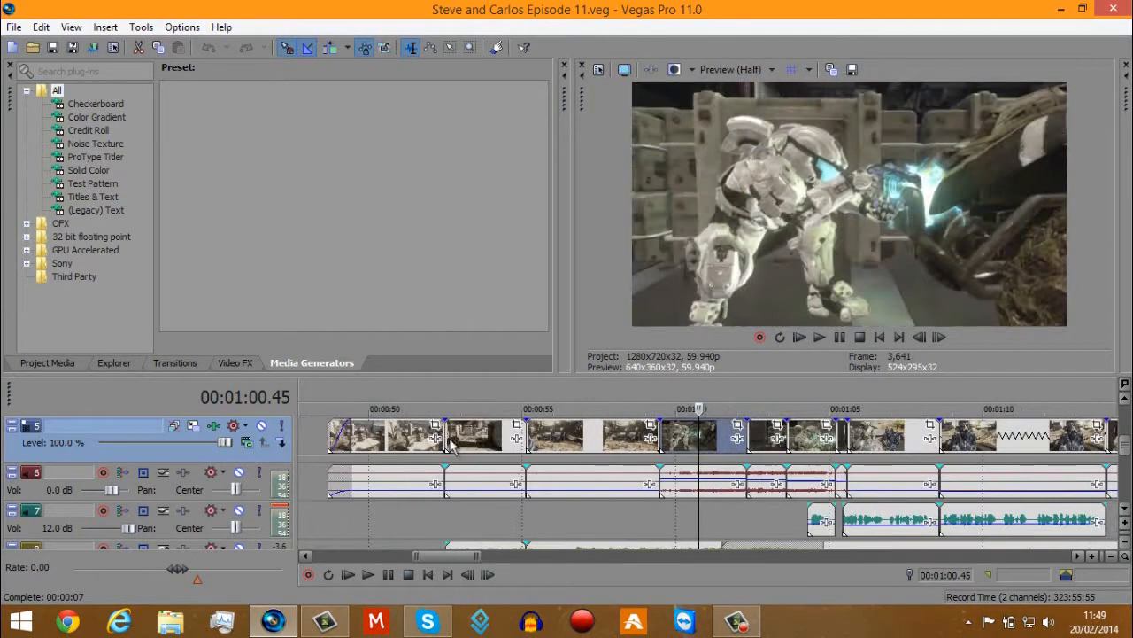
Raise the gain of the track 6 audio event beneath the first "Episode 11 Contact" clip to the maximum.
left_click(400, 439)
scroll(400, 440, "up", 1)
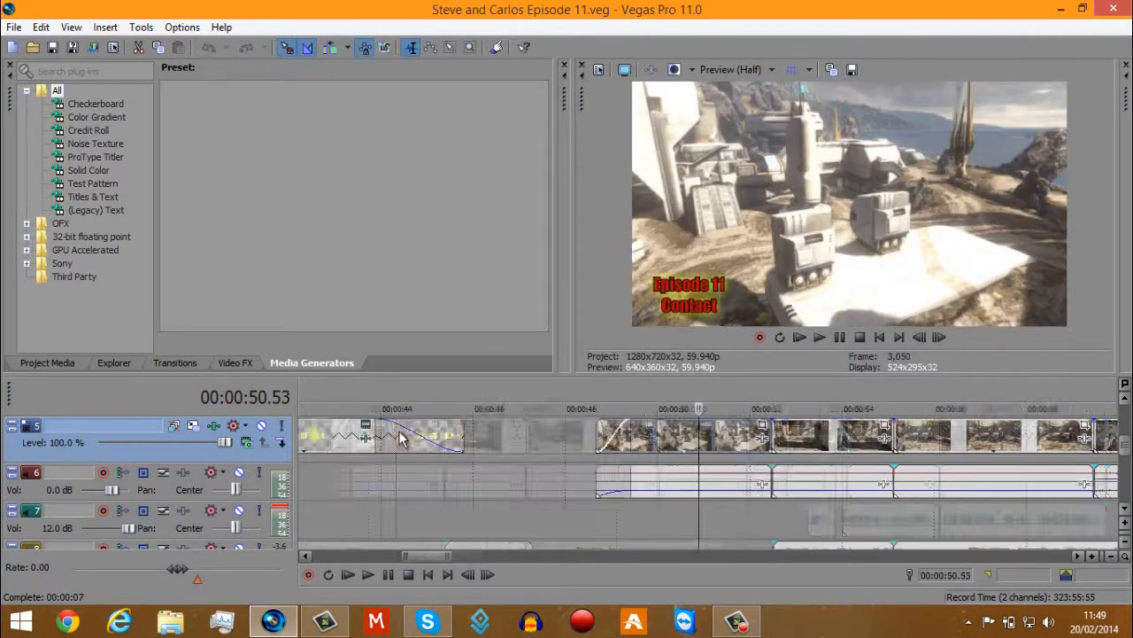
right_click(511, 434)
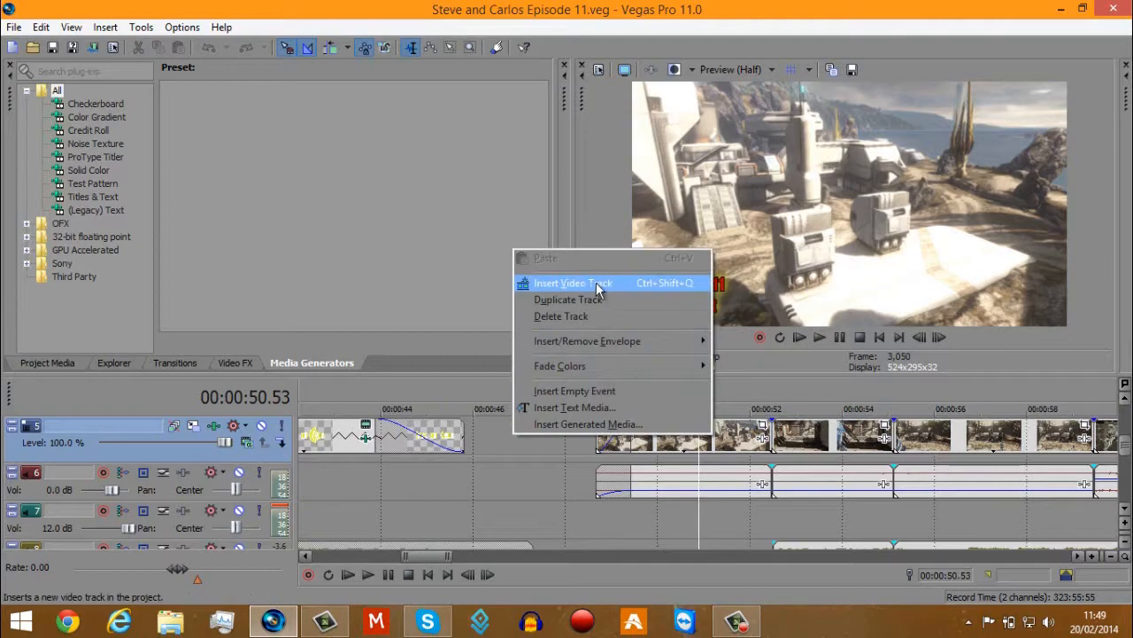
left_click(730, 447)
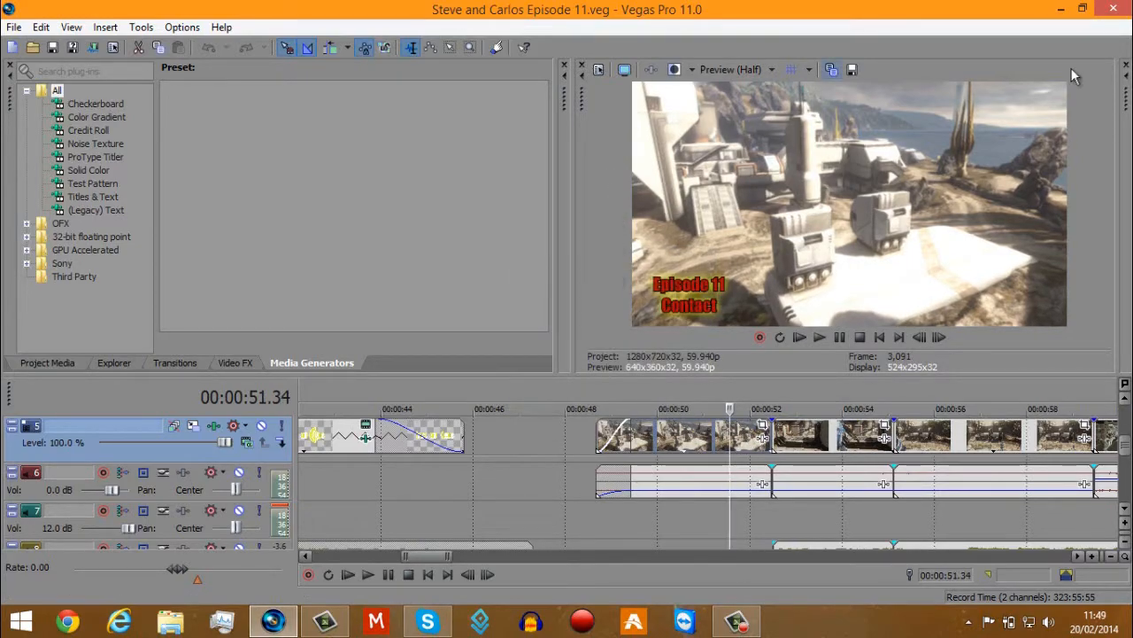
left_click(677, 482)
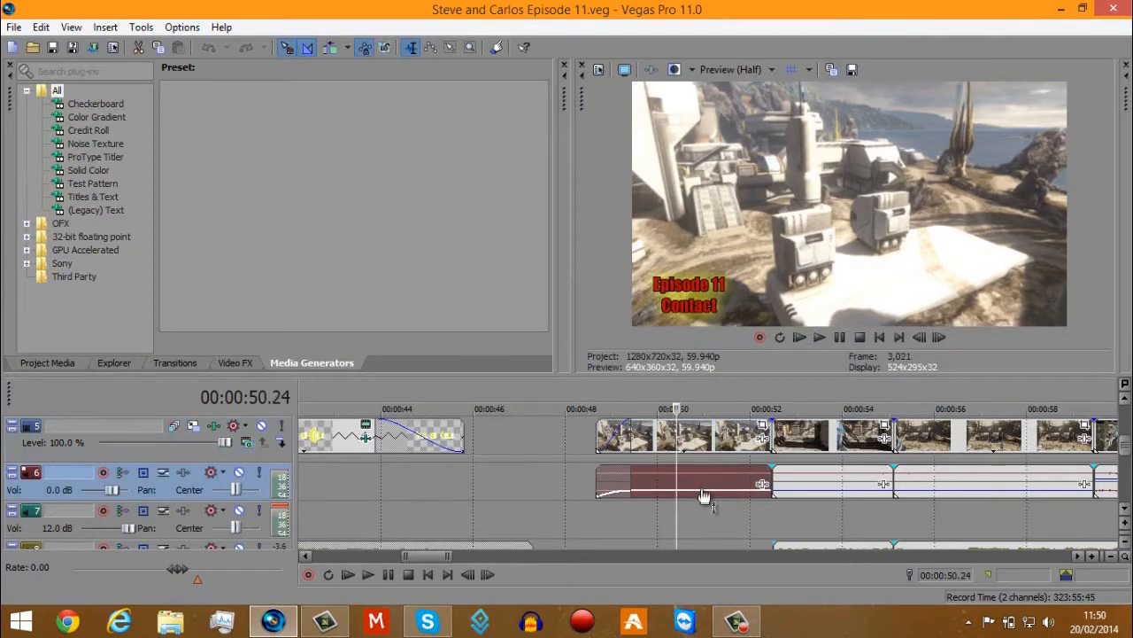
left_click_drag(706, 483, 707, 462)
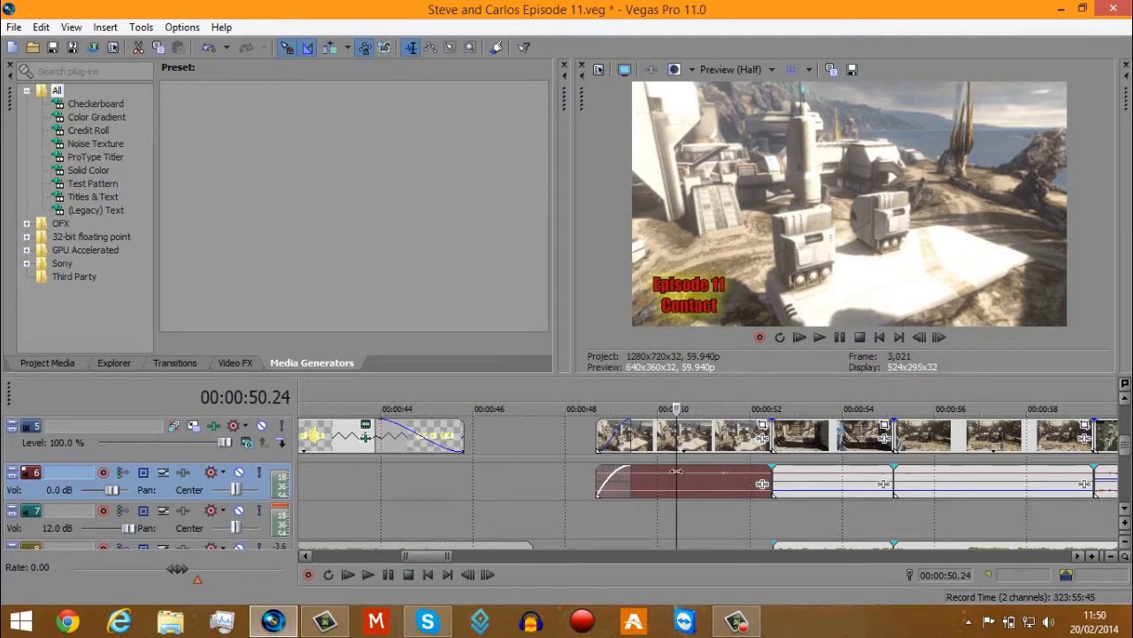
Lower the gain of the track 6 audio event beneath the first "Episode 11 Contact" clip and select the video clip above it.
left_click_drag(700, 465, 709, 496)
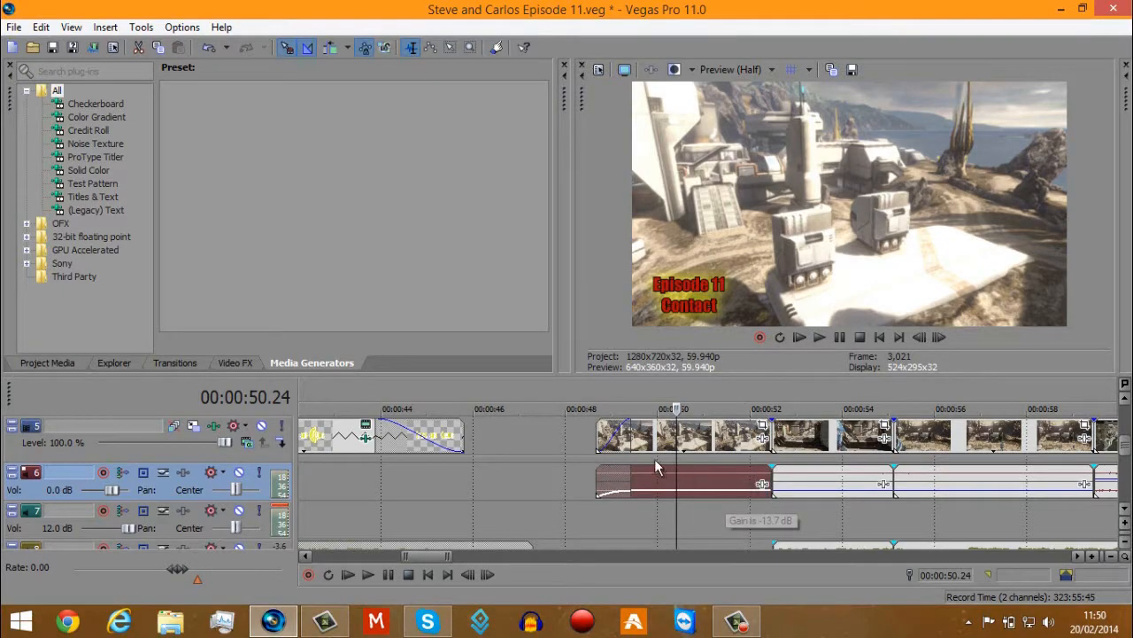
left_click(711, 431)
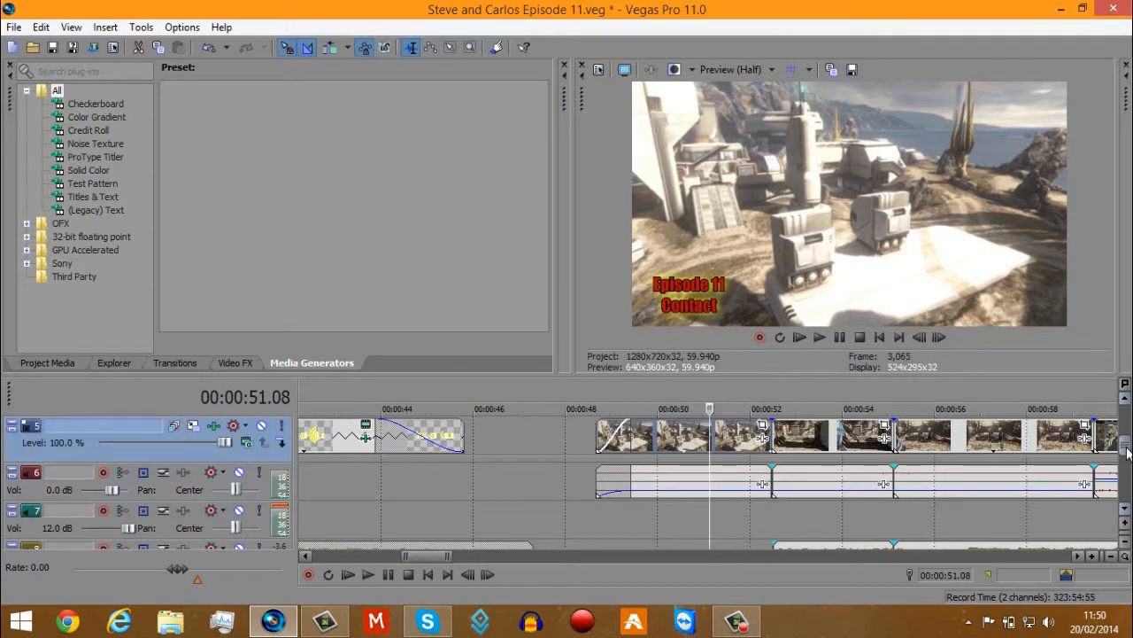
Raise the gain of the track 10 audio event that starts at about 48 seconds to the maximum.
left_click_drag(1127, 454, 1127, 478)
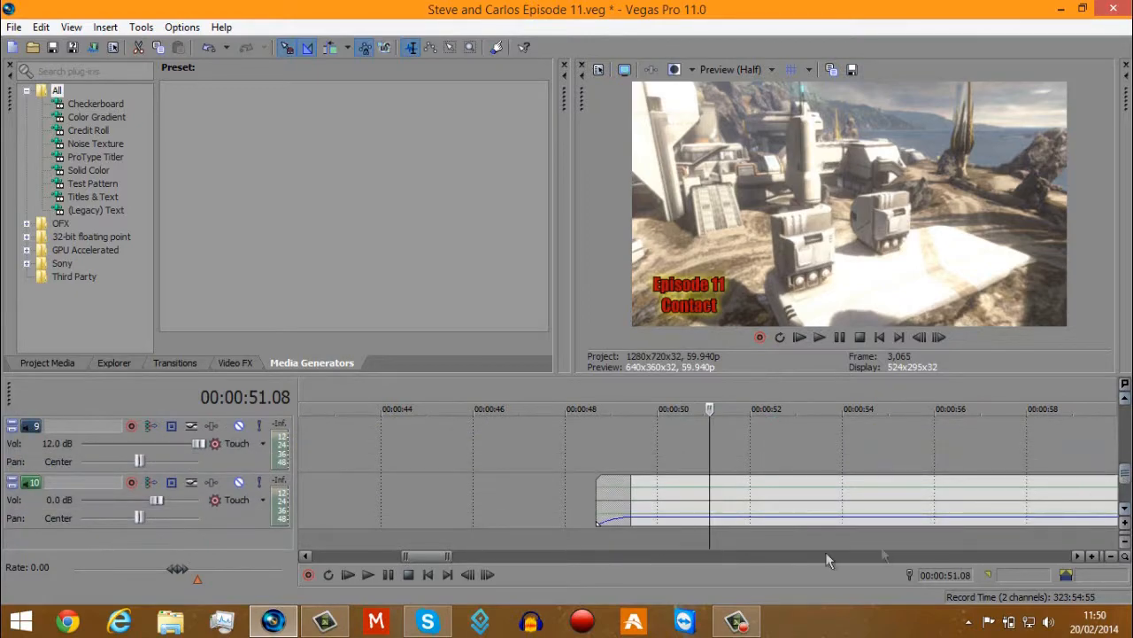
left_click(768, 503)
scroll(769, 504, "up", 2)
scroll(767, 507, "down", 1)
left_click_drag(710, 518, 732, 452)
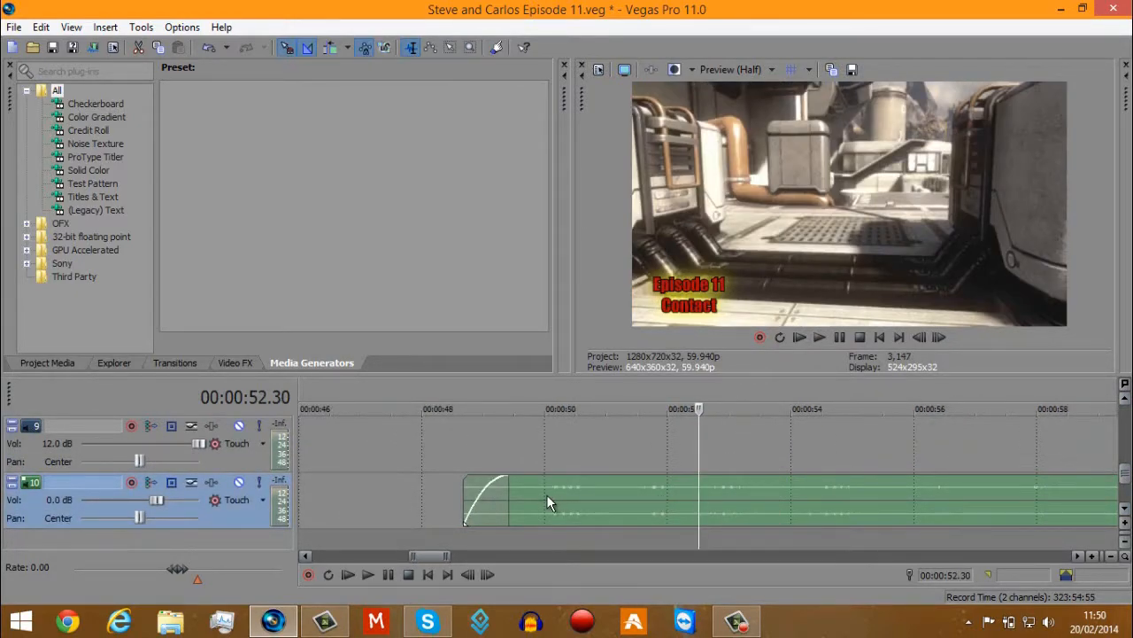
Play the scene from about 50 seconds to hear the track 10 audio at full gain.
scroll(306, 483, "down", 1)
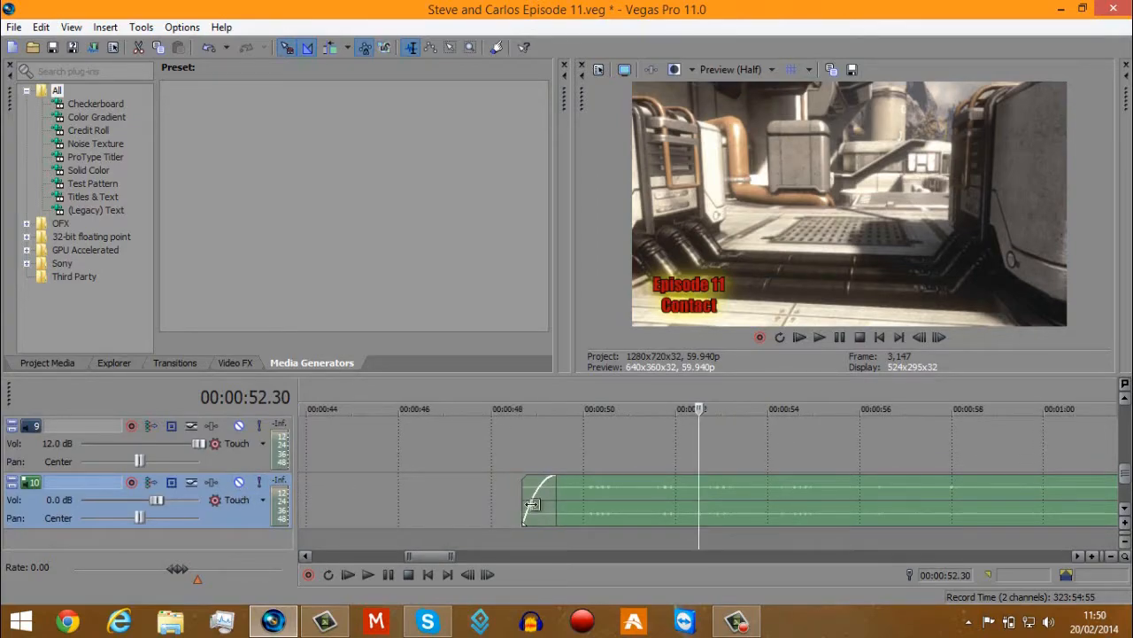
left_click(580, 504)
left_click(819, 337)
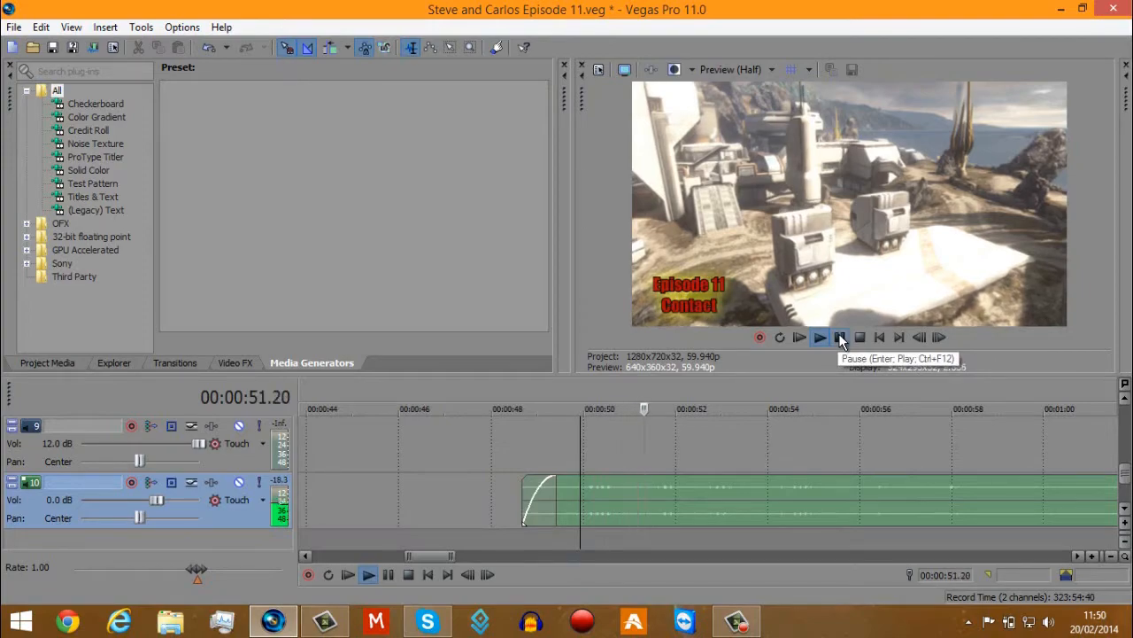
left_click(839, 334)
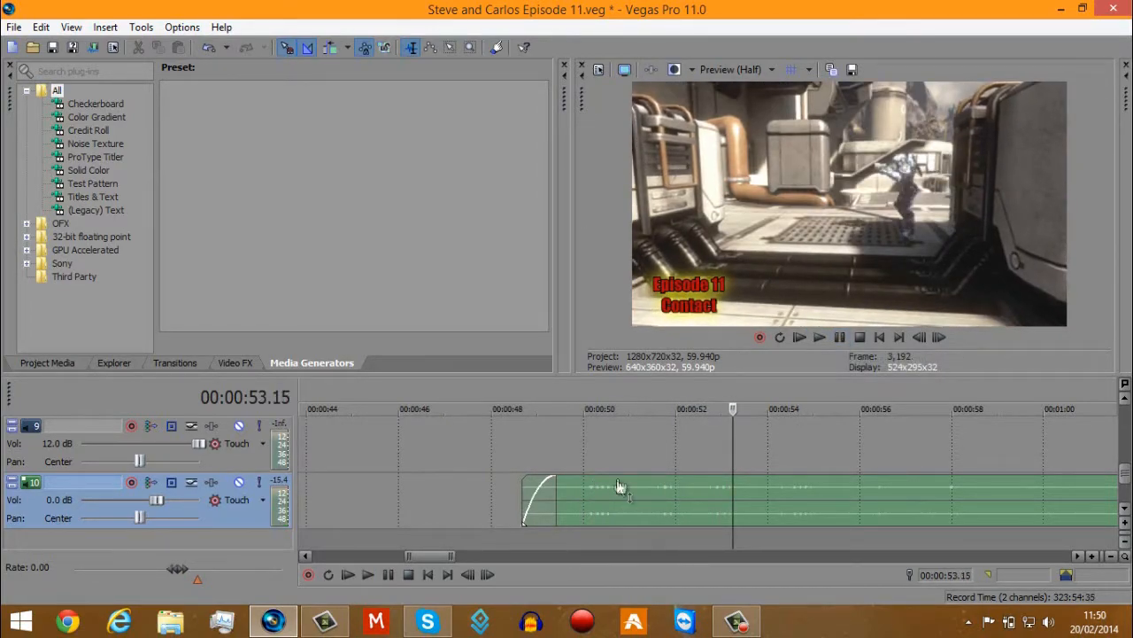
Lower the gain of the track 10 audio event and play it from 00:00:49.25 to compare the level.
left_click_drag(623, 476, 706, 521)
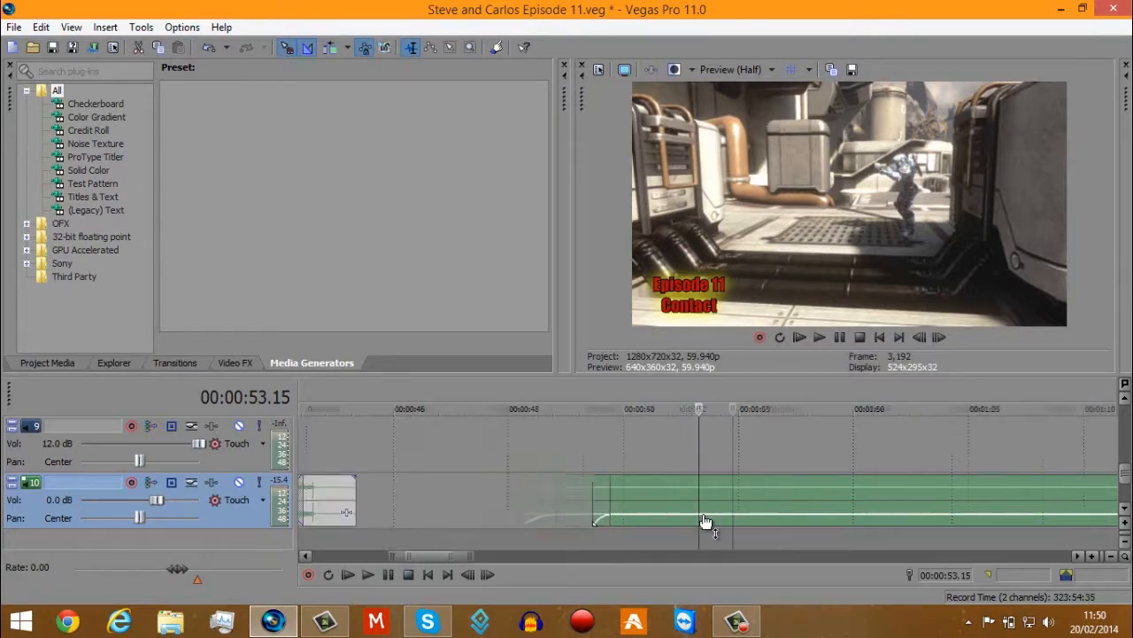
scroll(706, 521, "down", 4)
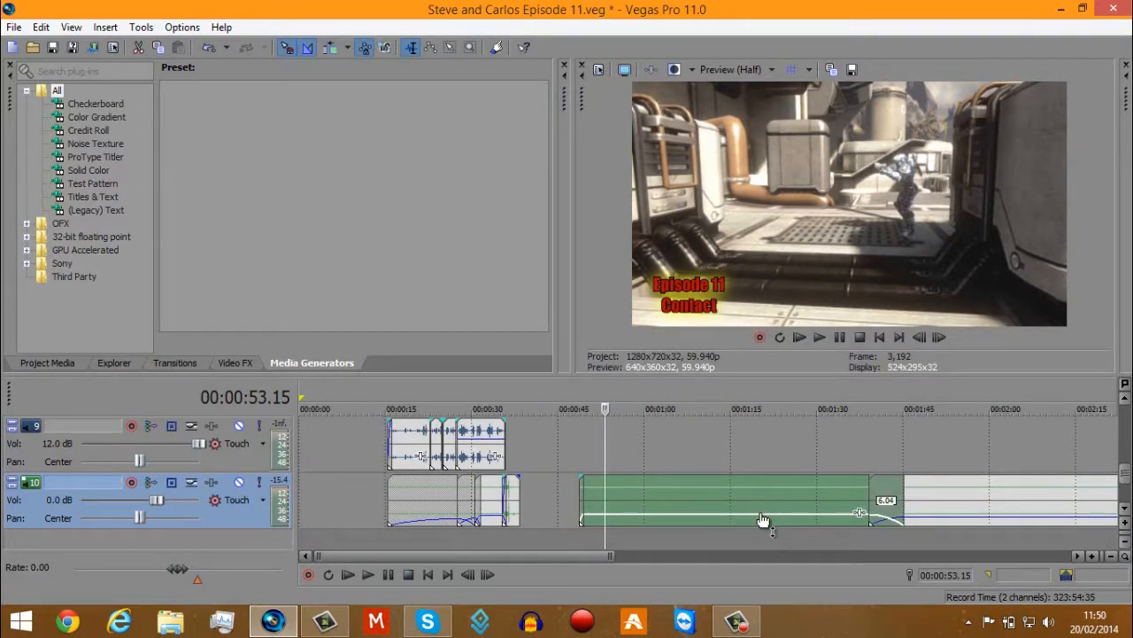
left_click(581, 485)
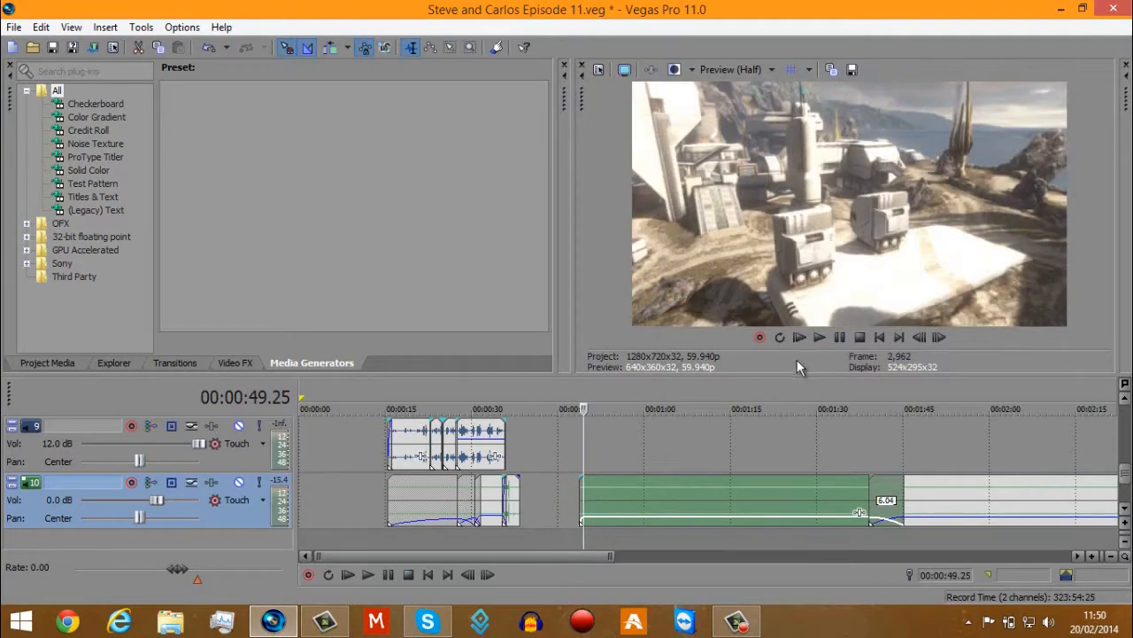
left_click(820, 337)
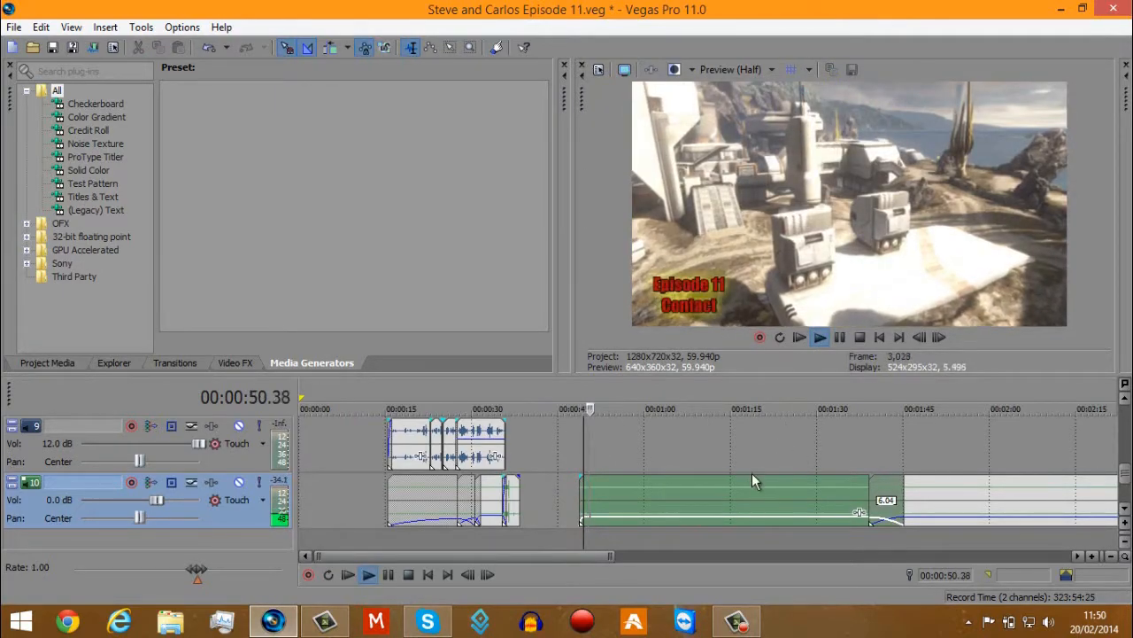
scroll(752, 473, "up", 4)
left_click_drag(785, 517, 821, 537)
key("Return")
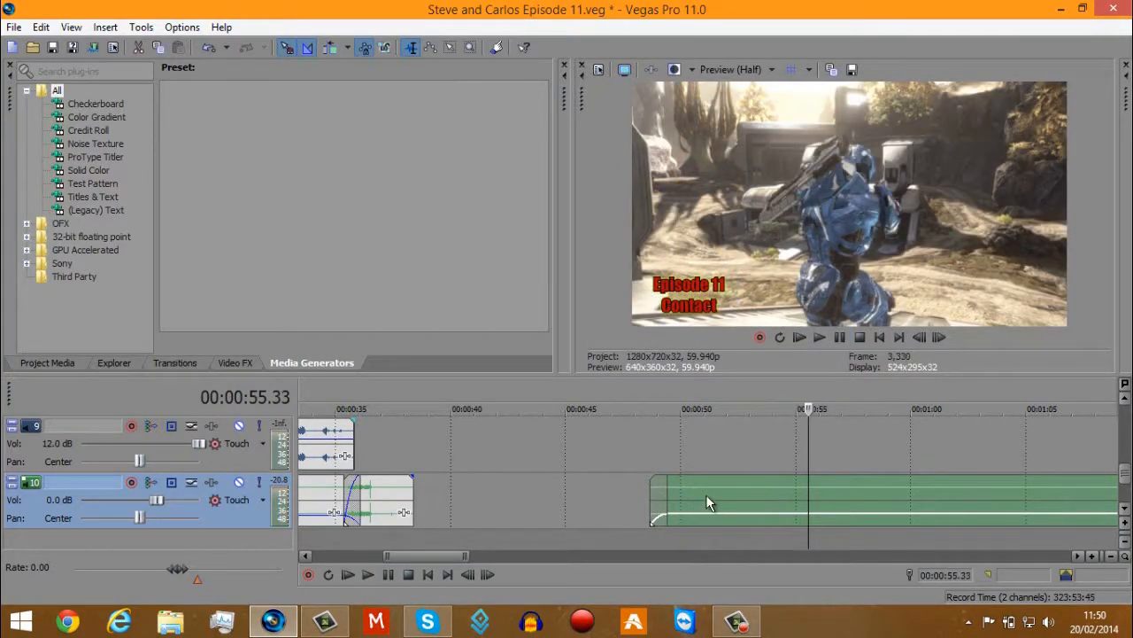
Examine the gain levels of the track 10 audio events near 0:50, 3:03 and 4:58, and return to 00:00:50.25.
left_click(706, 494)
left_click(690, 491)
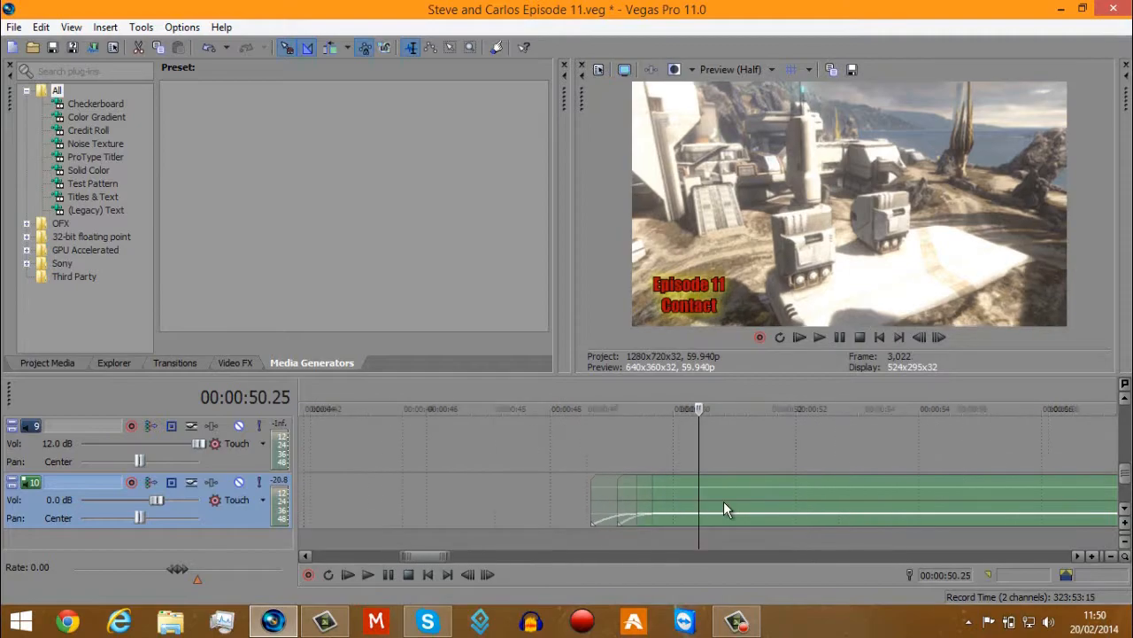
left_click(760, 496)
scroll(759, 496, "down", 7)
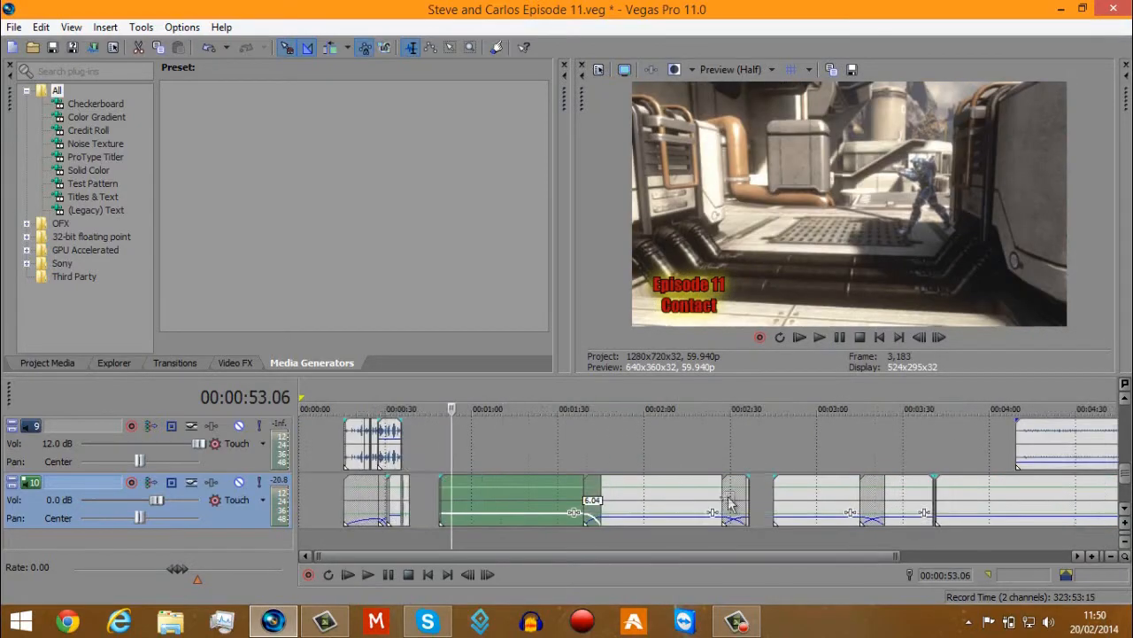
left_click(827, 494)
scroll(828, 494, "up", 3)
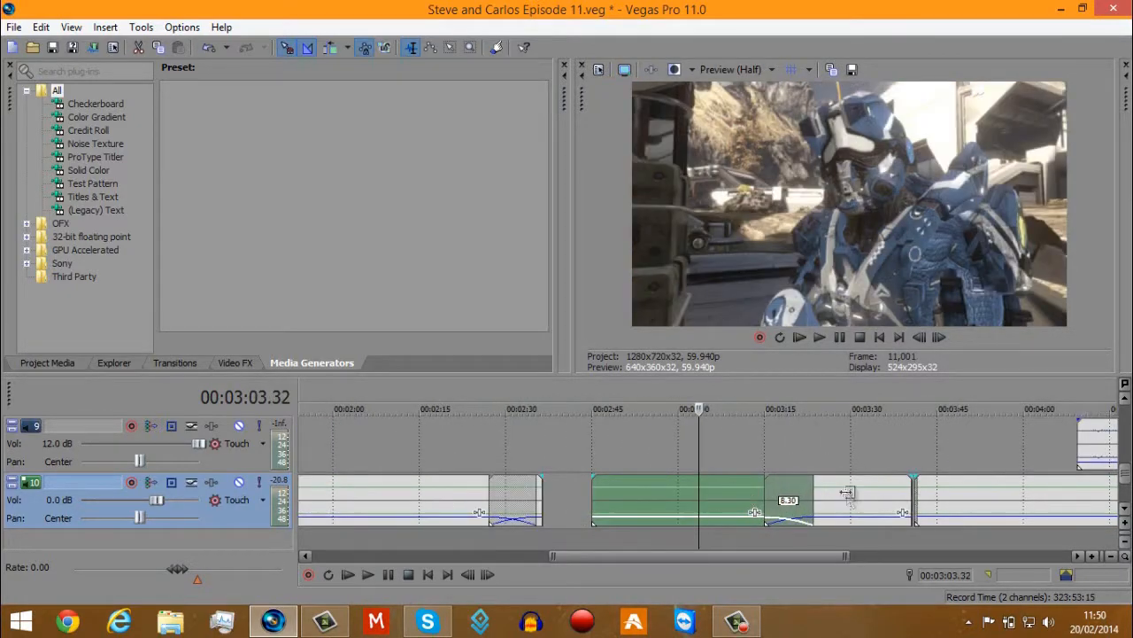
scroll(843, 493, "down", 4)
left_click(962, 494)
scroll(962, 491, "up", 3)
scroll(962, 492, "down", 3)
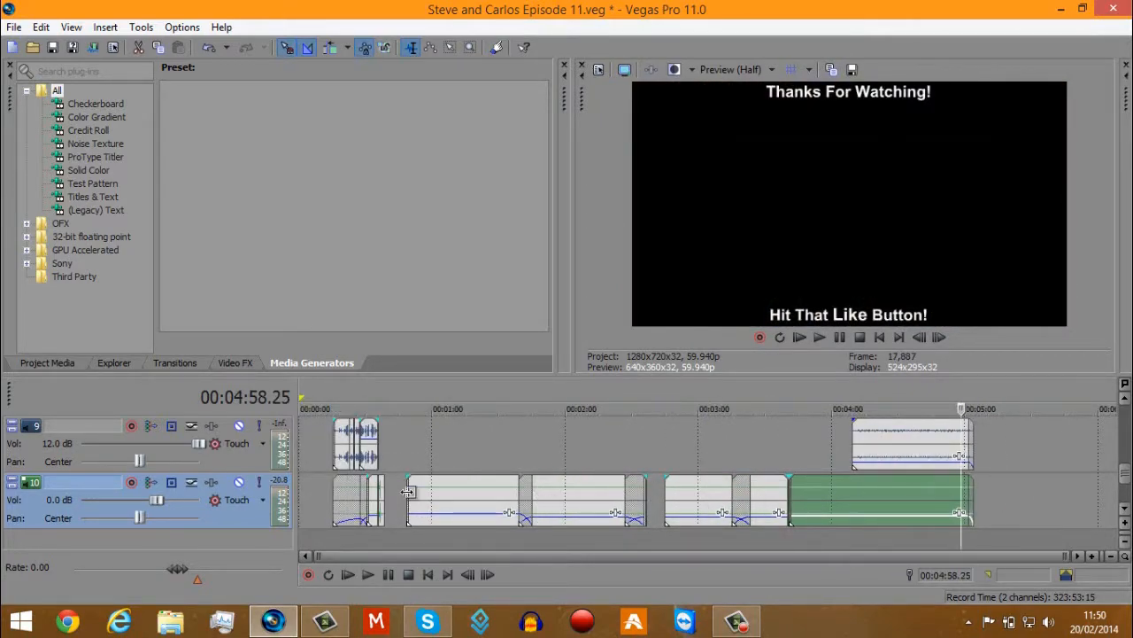
left_click(408, 491)
scroll(408, 492, "up", 3)
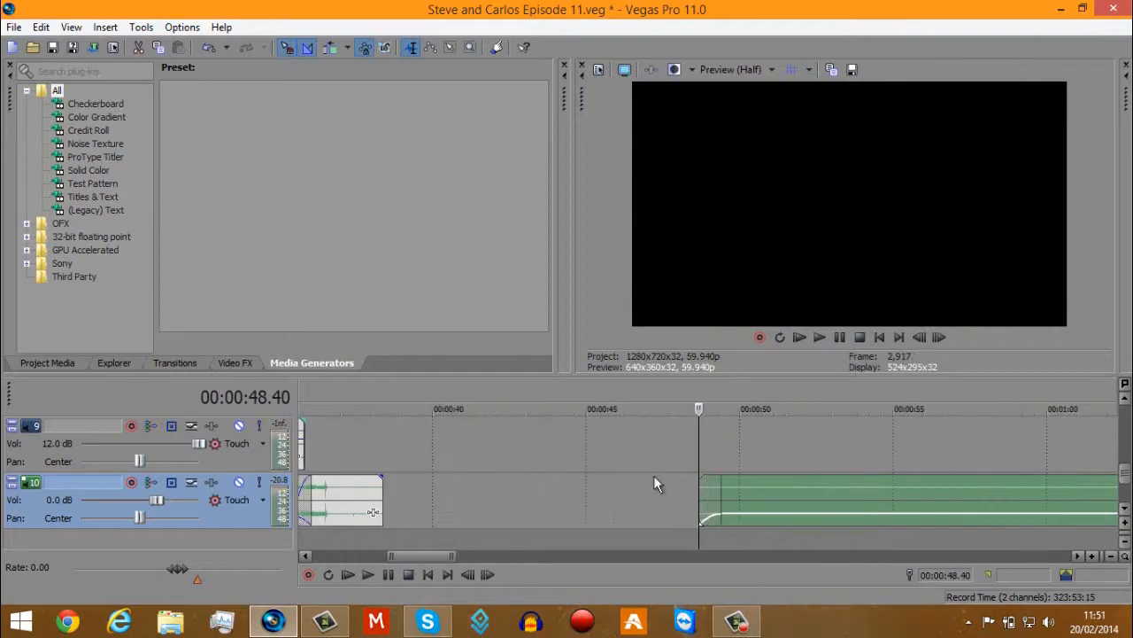
left_click(752, 499)
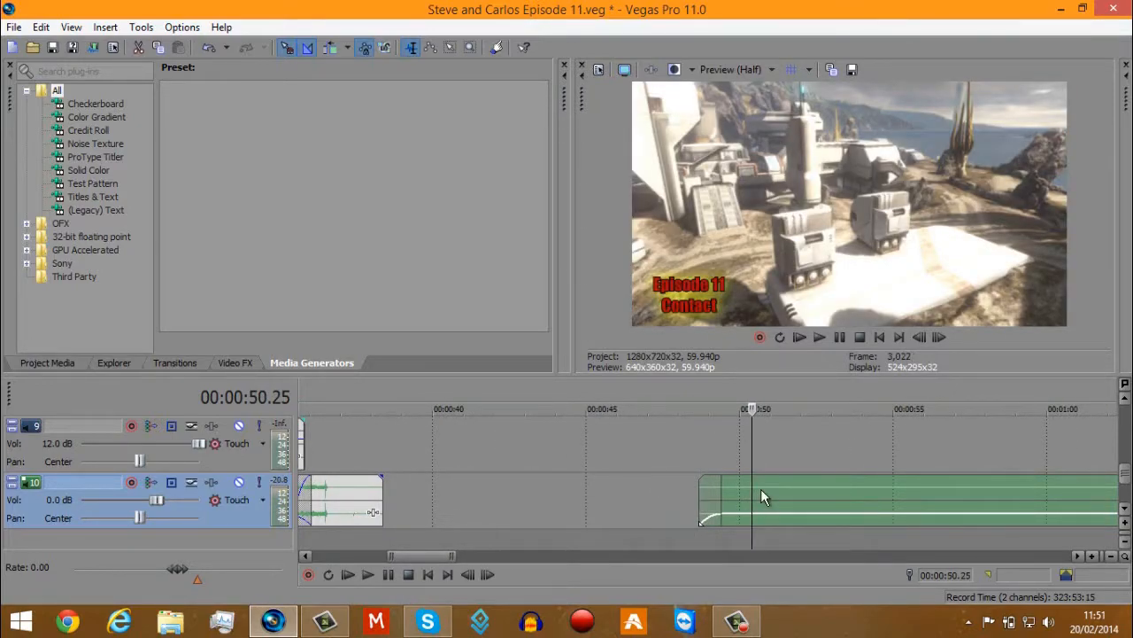
scroll(761, 489, "down", 5)
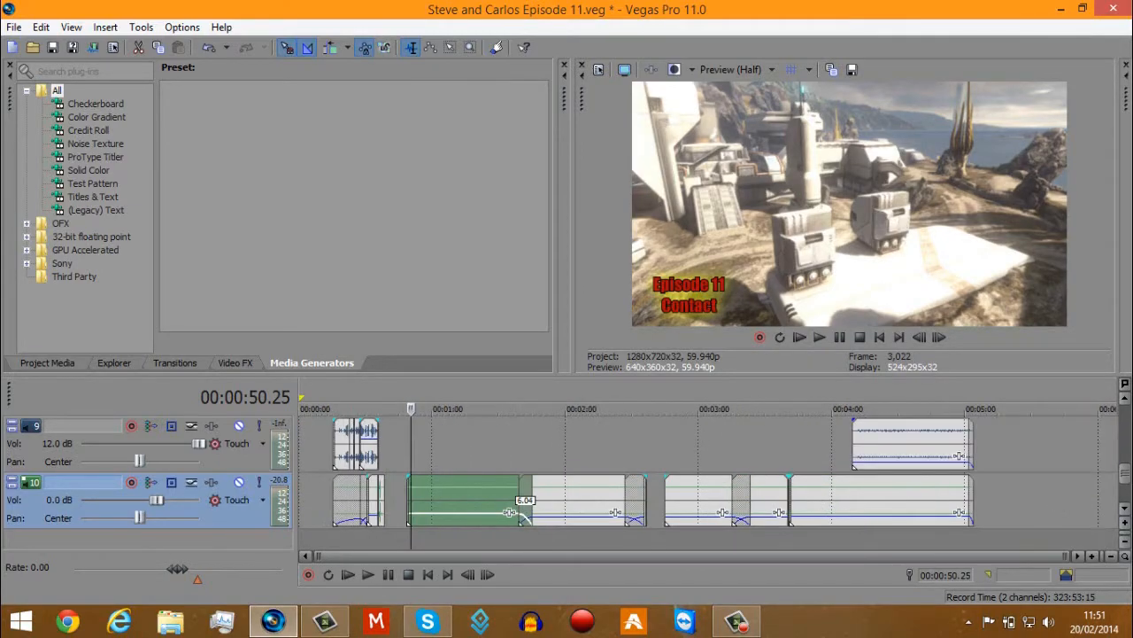
Check the gain of the track 6 audio events near 4:55 and at 00:04:40.36.
scroll(959, 455, "up", 3)
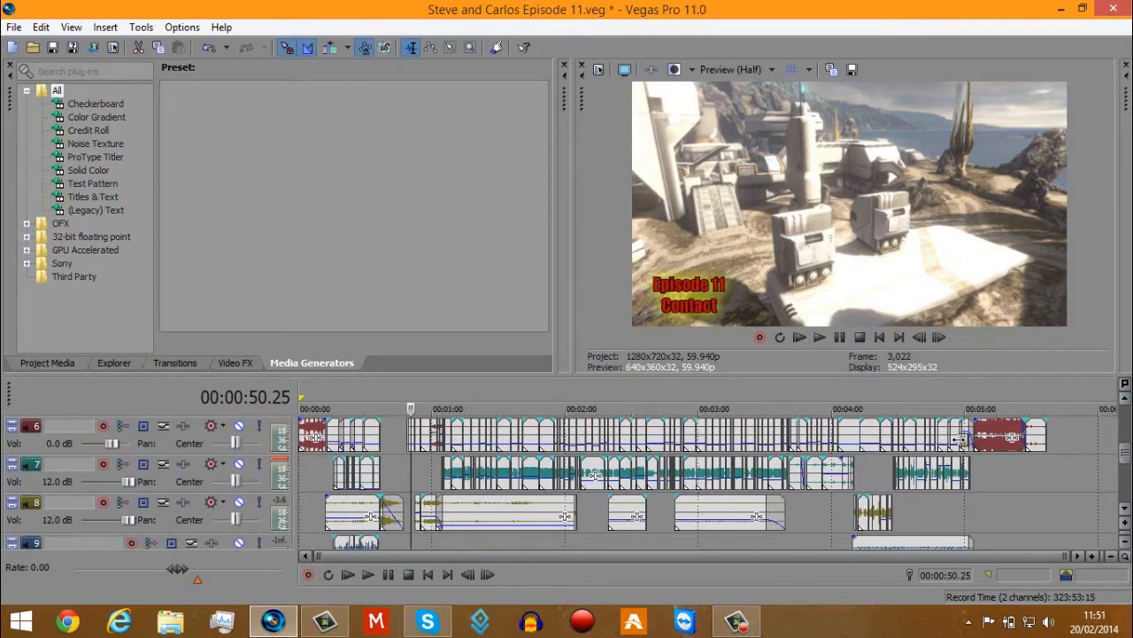
left_click(960, 436)
scroll(959, 436, "up", 3)
left_click(663, 422)
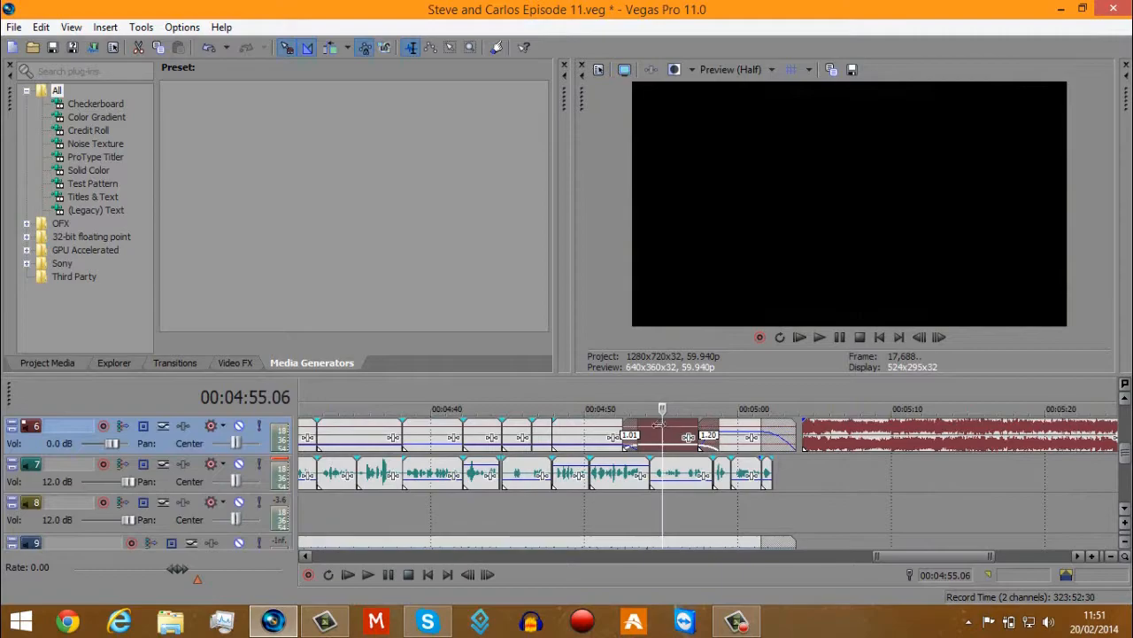
left_click(436, 437)
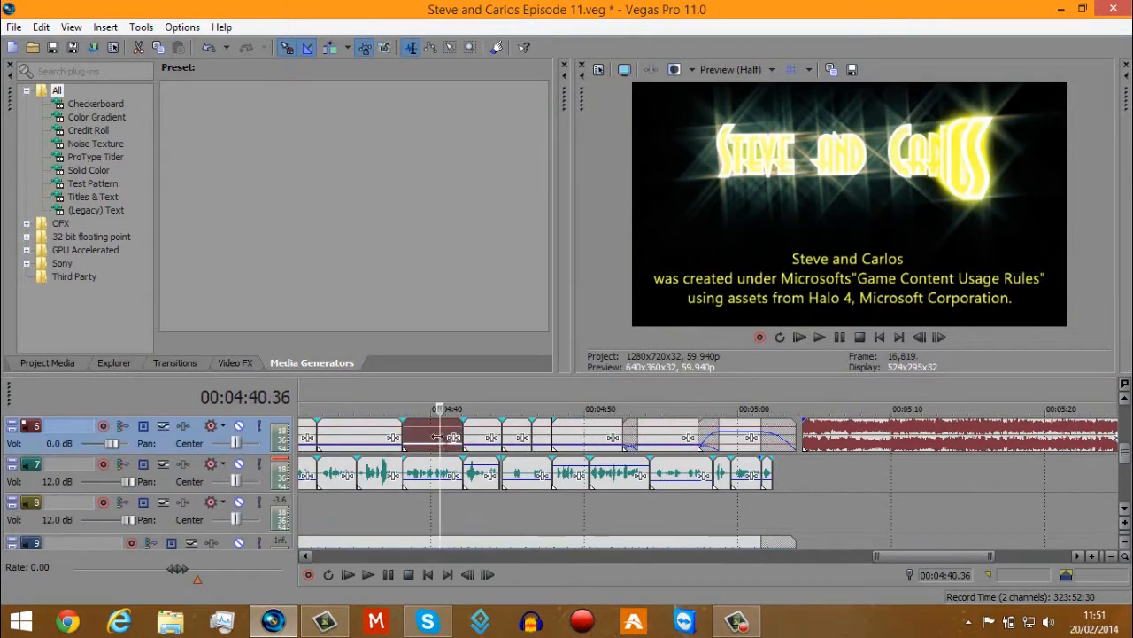
scroll(436, 436, "down", 2)
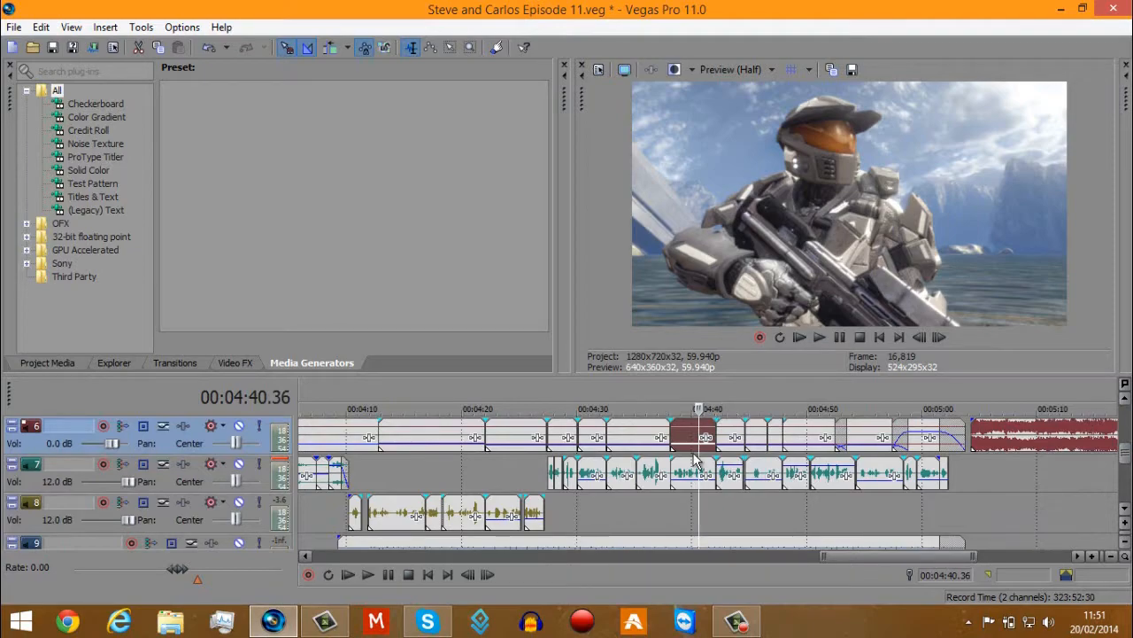
scroll(699, 454, "up", 2)
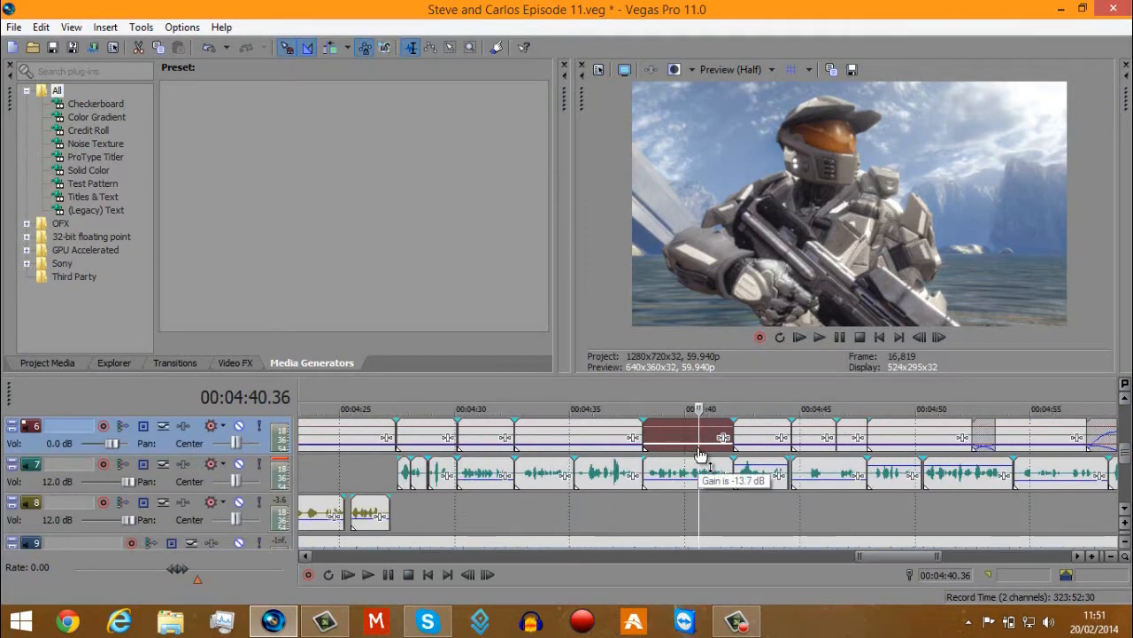
Raise the gain of the track 6 audio events around the selected 4:40 event, from about 4:22 to 4:57, to 0.0 dB.
left_click_drag(813, 447, 824, 398)
left_click_drag(850, 448, 854, 398)
left_click_drag(622, 444, 622, 363)
left_click_drag(476, 445, 462, 398)
left_click_drag(412, 447, 416, 407)
left_click_drag(350, 447, 354, 408)
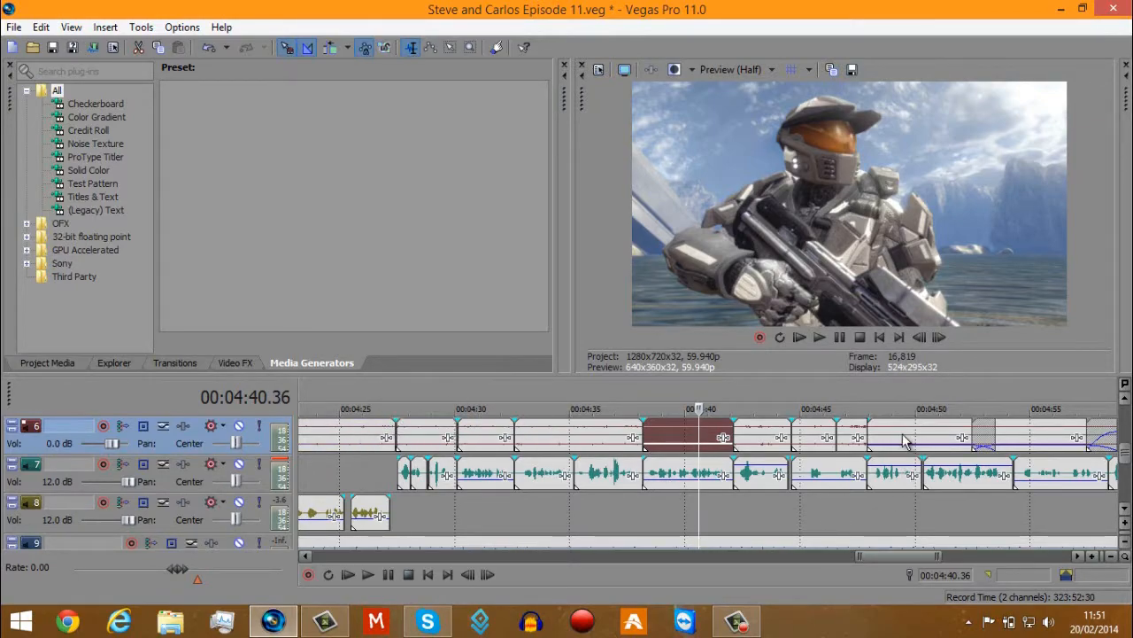
left_click_drag(903, 440, 944, 365)
left_click_drag(1019, 443, 1038, 417)
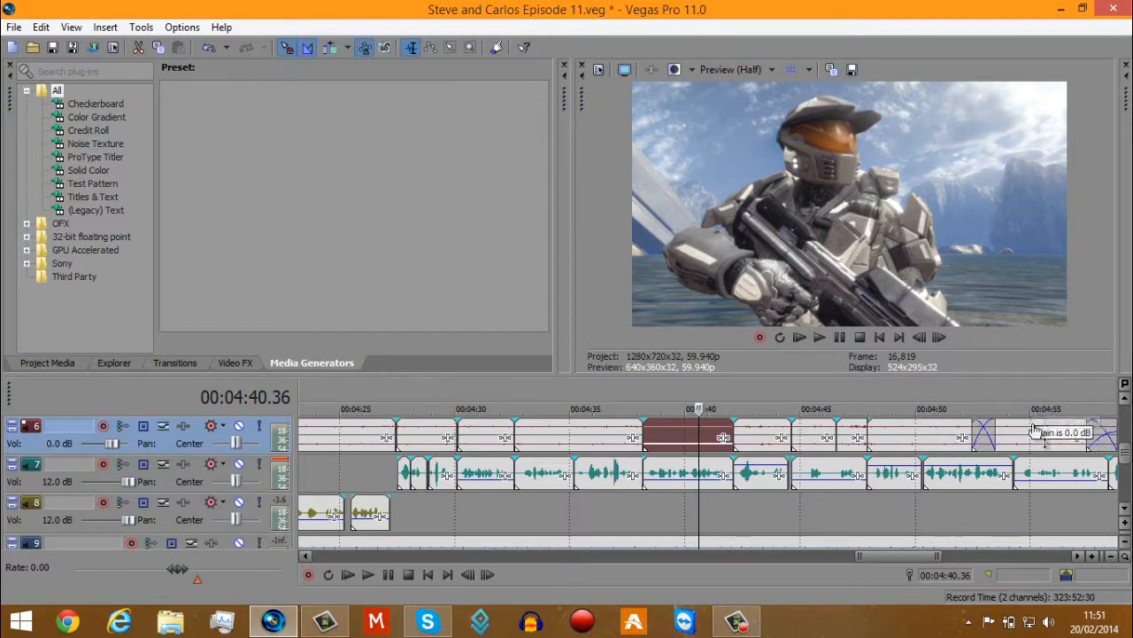
Raise the gain of the earlier track 6 audio events between about 4:01 and 4:20 to 0.0 dB.
scroll(777, 455, "down", 3)
left_click_drag(508, 447, 531, 364)
left_click_drag(434, 447, 465, 385)
left_click_drag(403, 447, 444, 385)
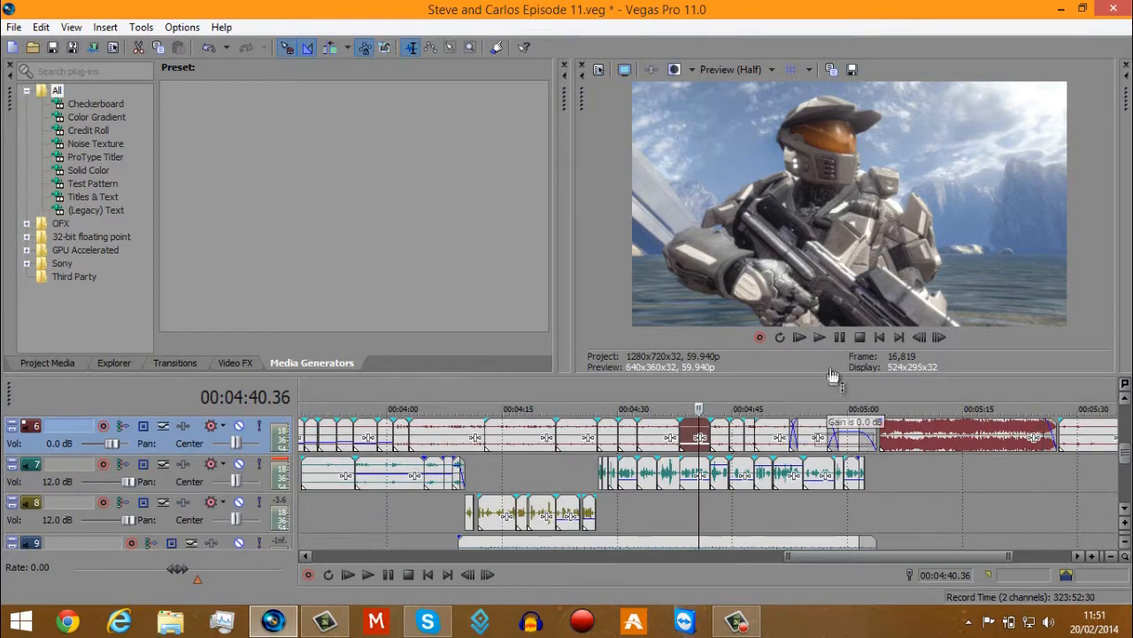
Inspect the track 6 audio events from the closing section back to about 2:39.
scroll(957, 448, "down", 2)
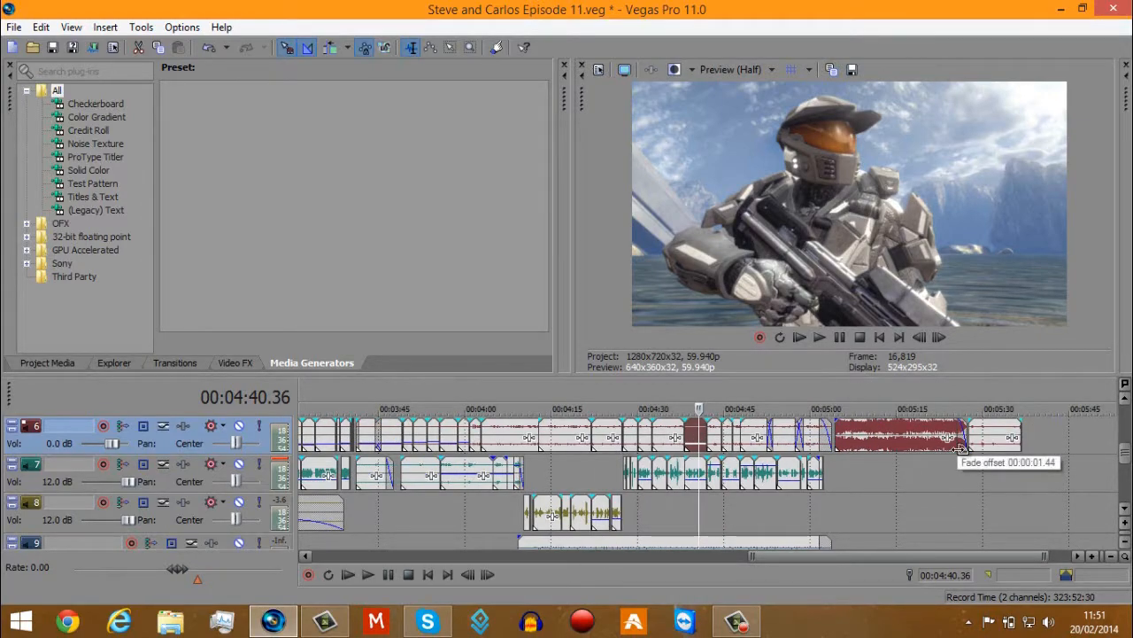
scroll(938, 523, "up", 3)
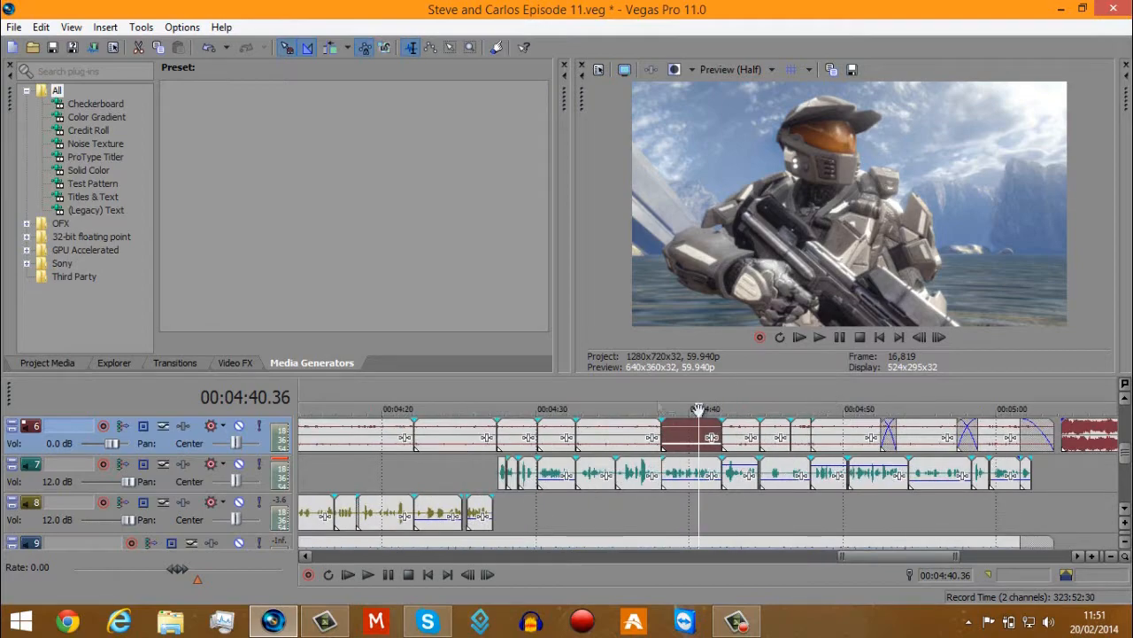
scroll(828, 433, "down", 2)
scroll(611, 470, "down", 2)
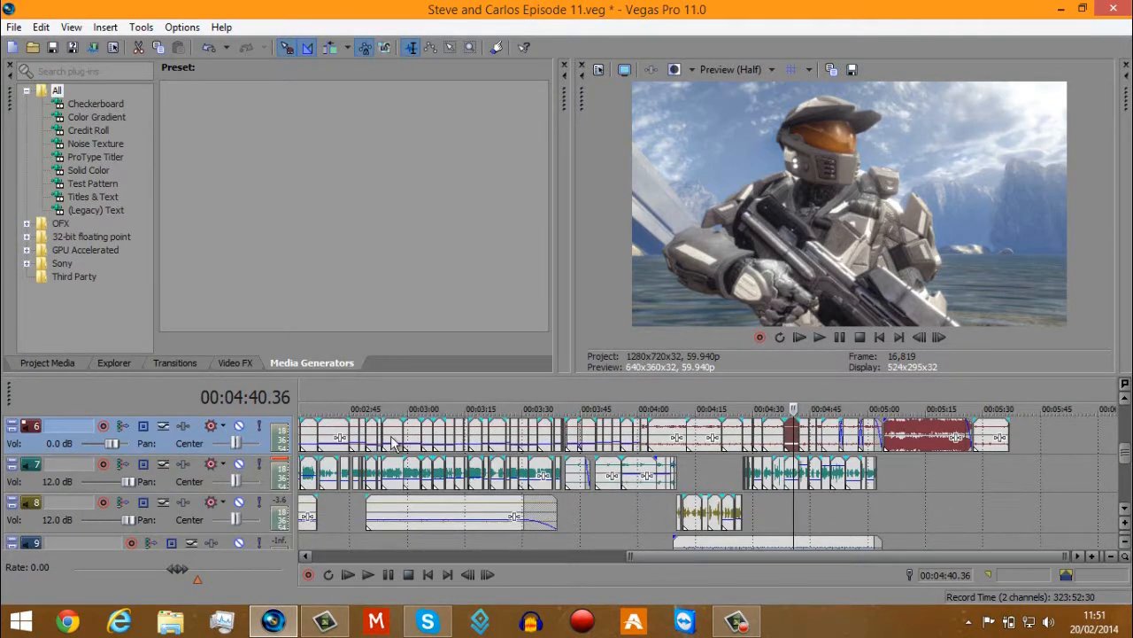
left_click(341, 437)
scroll(443, 470, "down", 2)
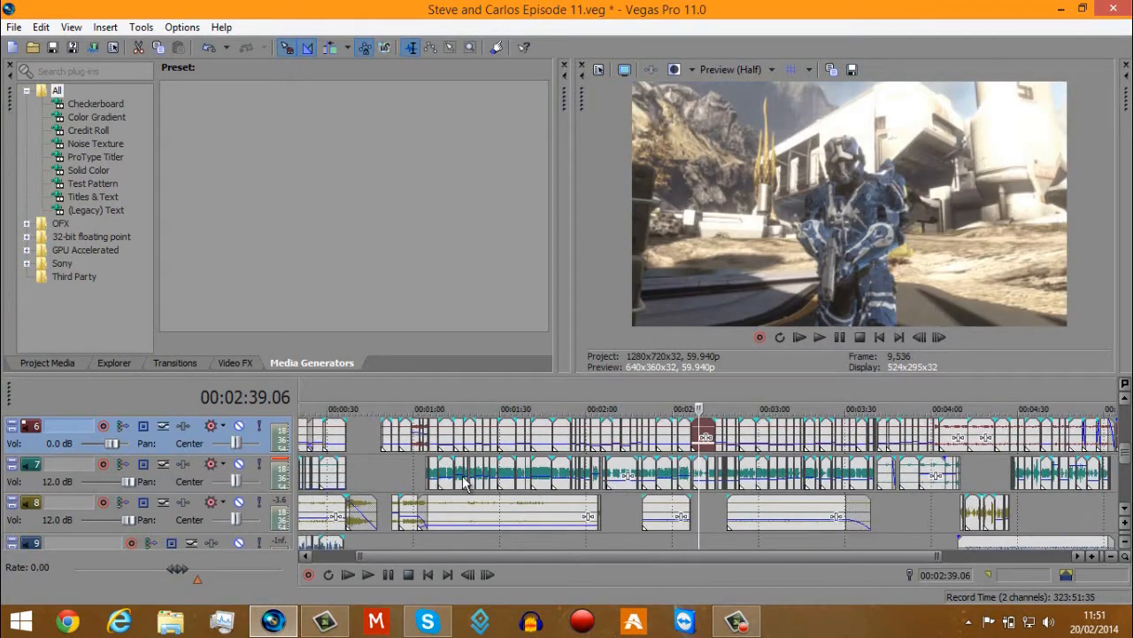
Raise the gain of the track 7 voice event that starts at about 1:08 to the maximum.
left_click(436, 472)
scroll(438, 472, "up", 2)
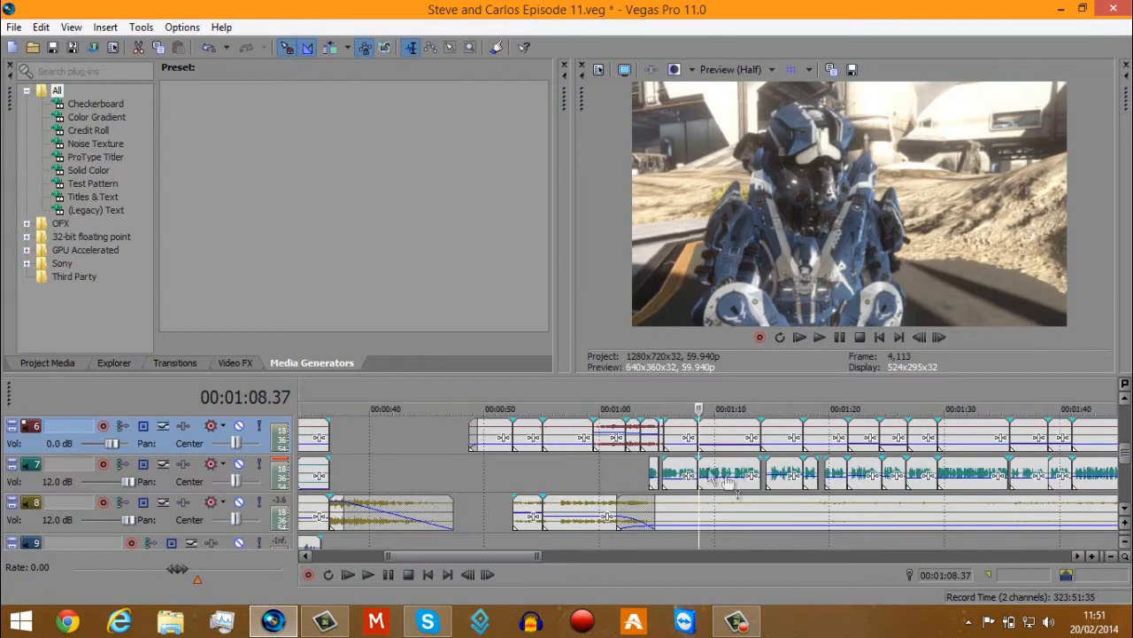
left_click(744, 473)
scroll(709, 475, "up", 2)
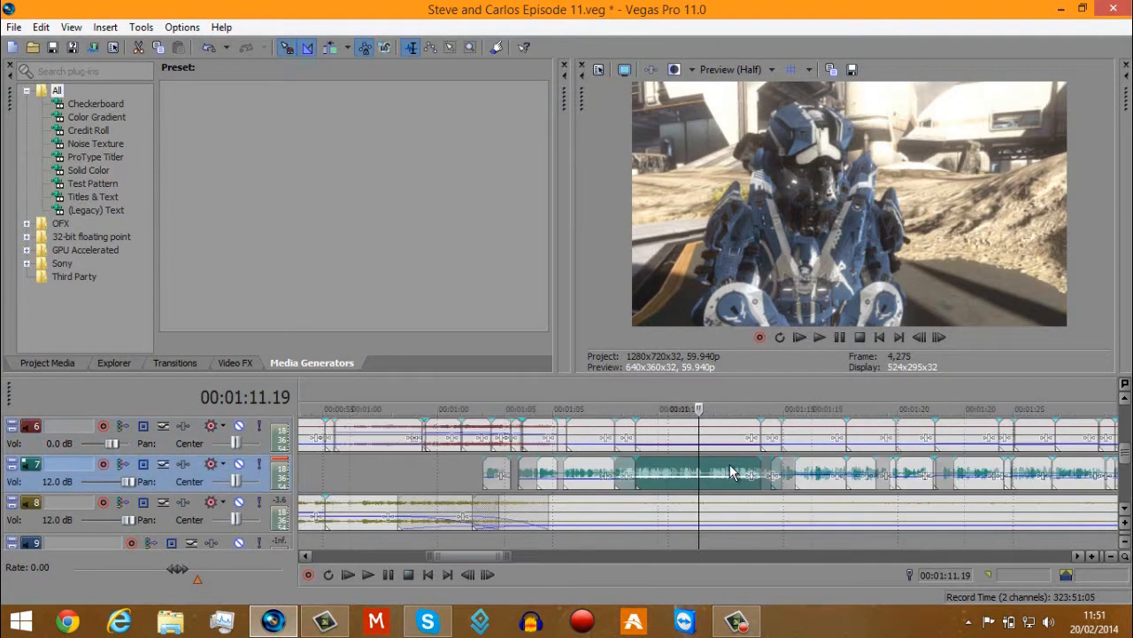
left_click_drag(635, 478, 664, 427)
Play the track 7 voice event from about 1:08 to hear it at the raised gain.
left_click(623, 479)
left_click(819, 336)
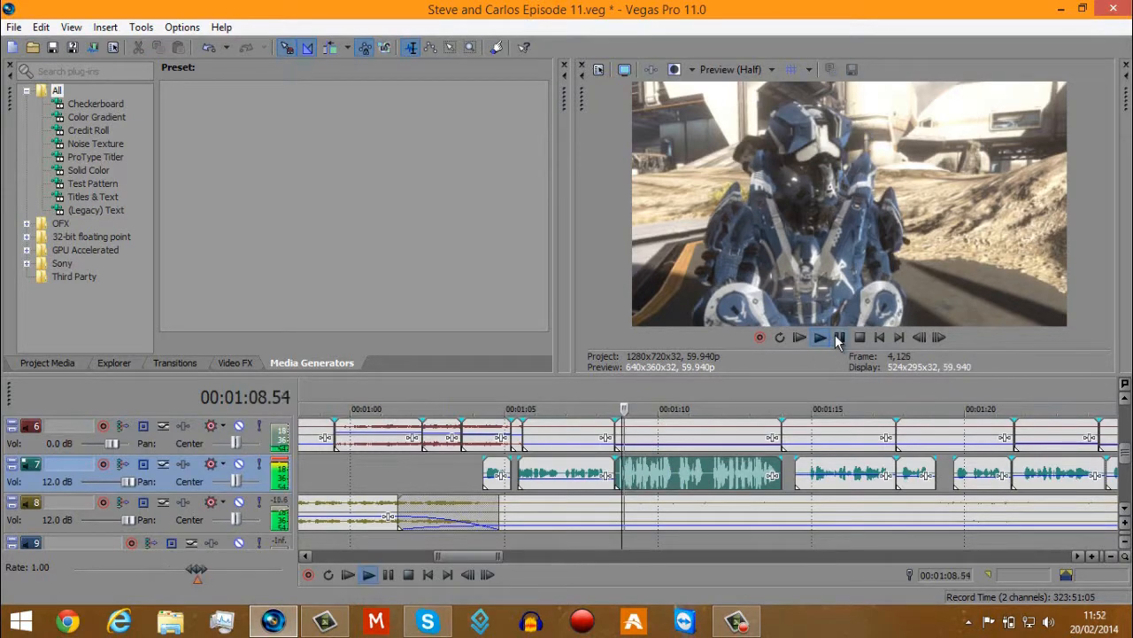
left_click(839, 338)
Lower the gain of the track 7 voice event that starts at about 1:08 and play it from its beginning.
left_click_drag(766, 460, 771, 486)
left_click(618, 472)
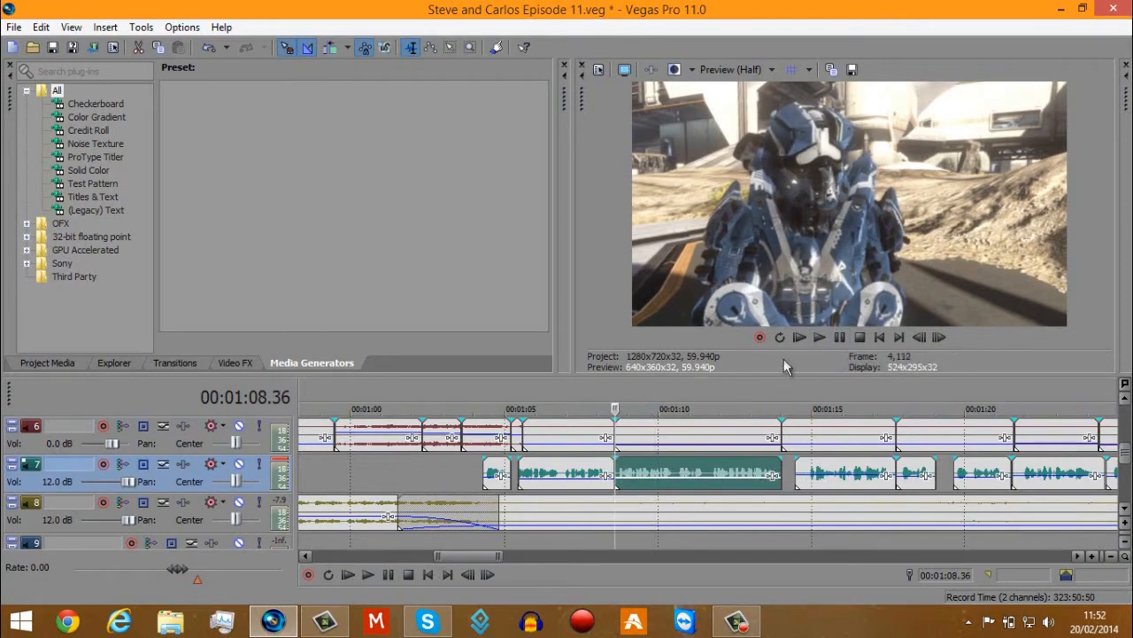
left_click(820, 340)
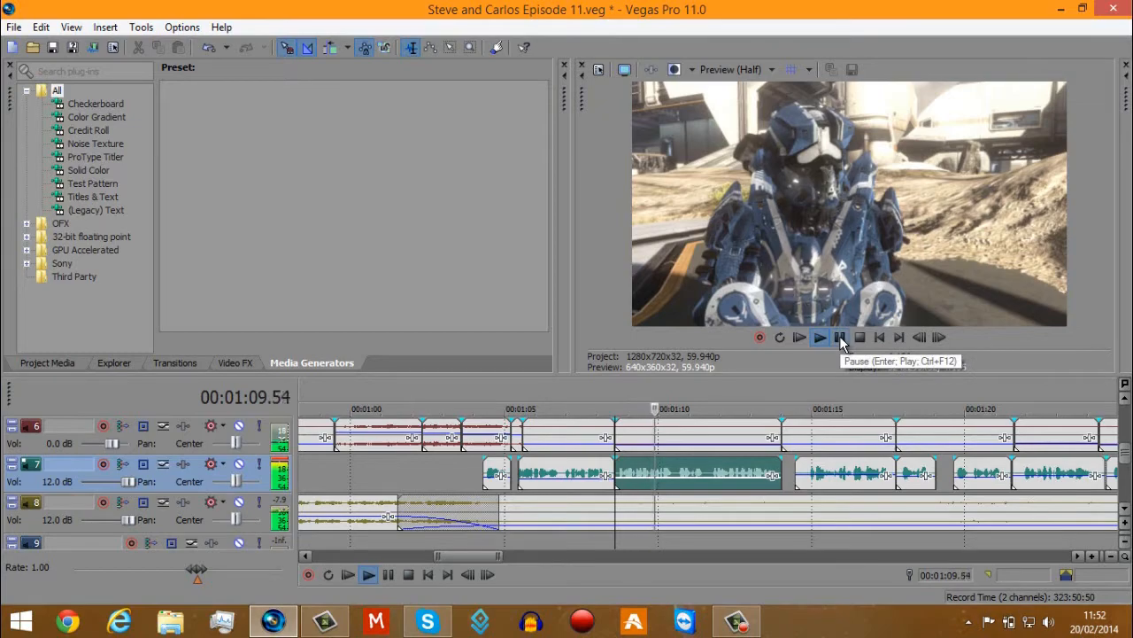
left_click(840, 337)
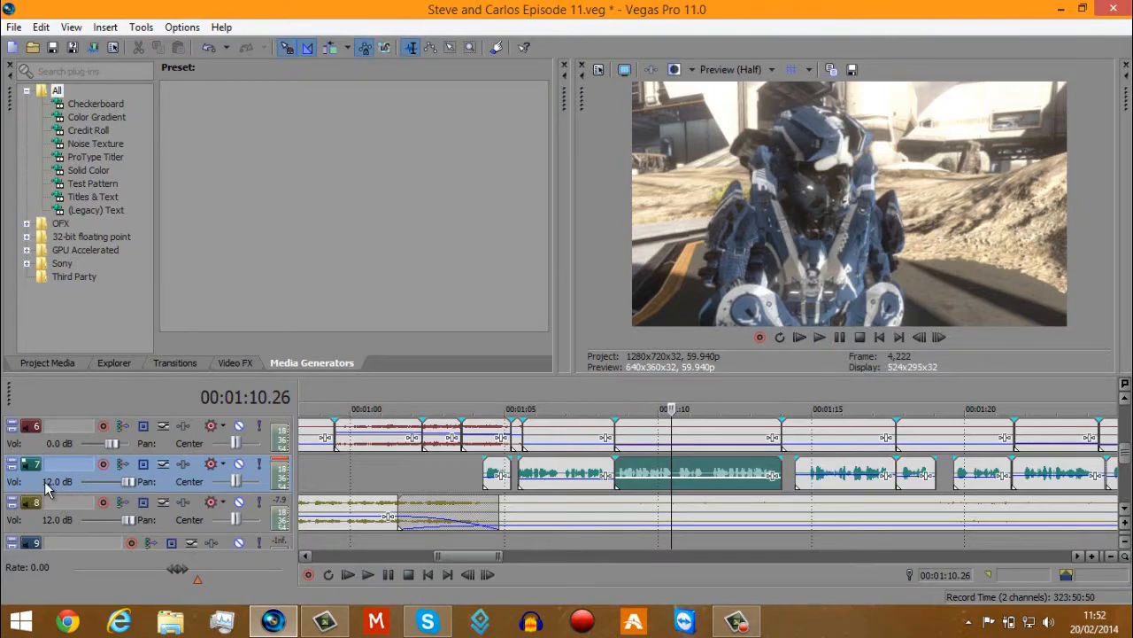
mouse_move(651, 479)
left_mouse_down()
mouse_move(665, 462)
mouse_move(657, 483)
left_mouse_up()
Check the take name of the short track 8 music event that starts at about 0:52 in its properties.
scroll(713, 522, "down", 4)
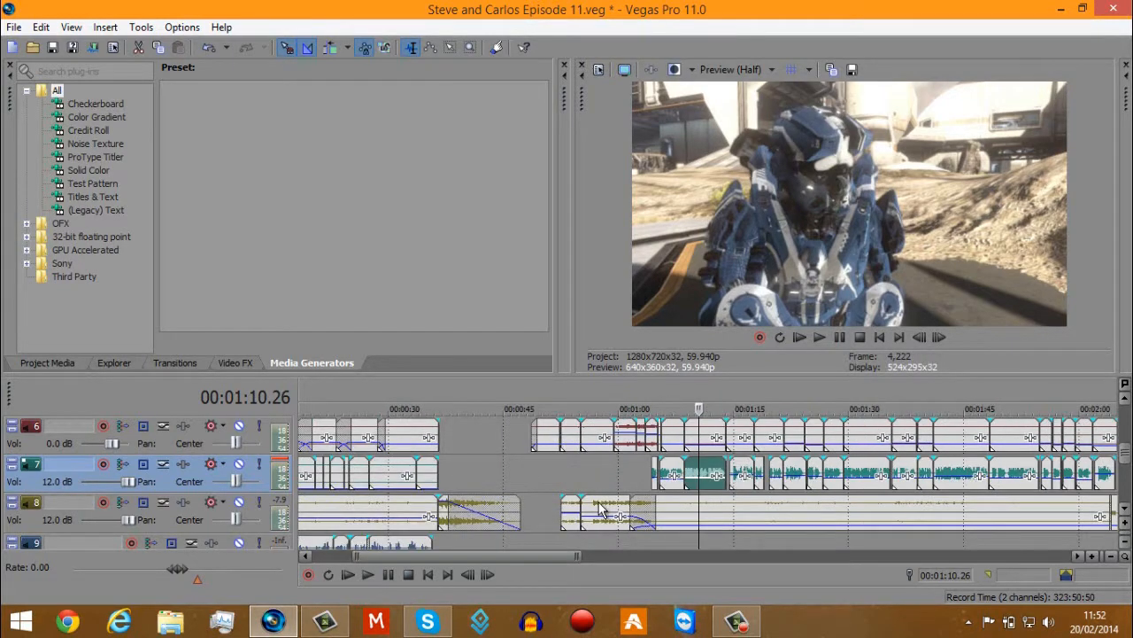
left_click(601, 509)
scroll(620, 511, "up", 4)
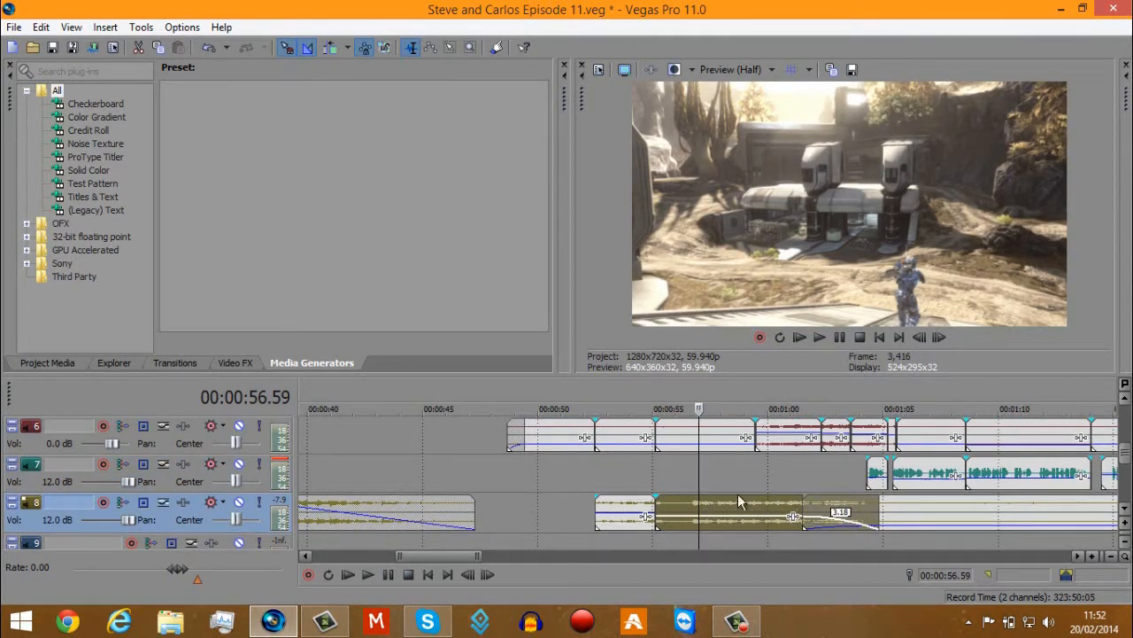
right_click(610, 510)
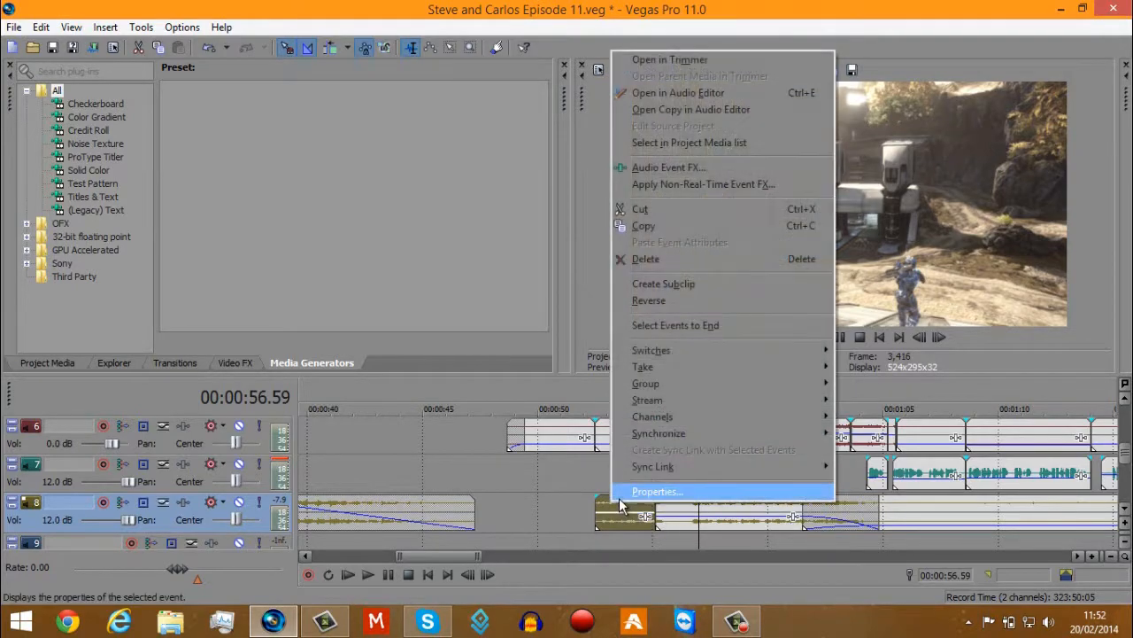
left_click(631, 492)
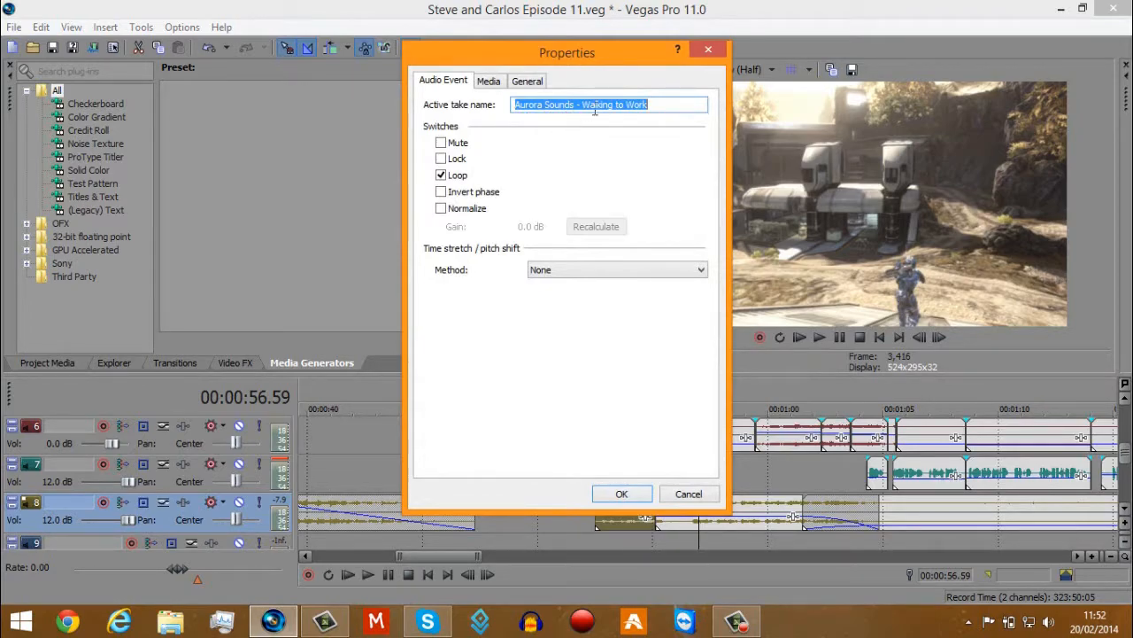
left_click(707, 51)
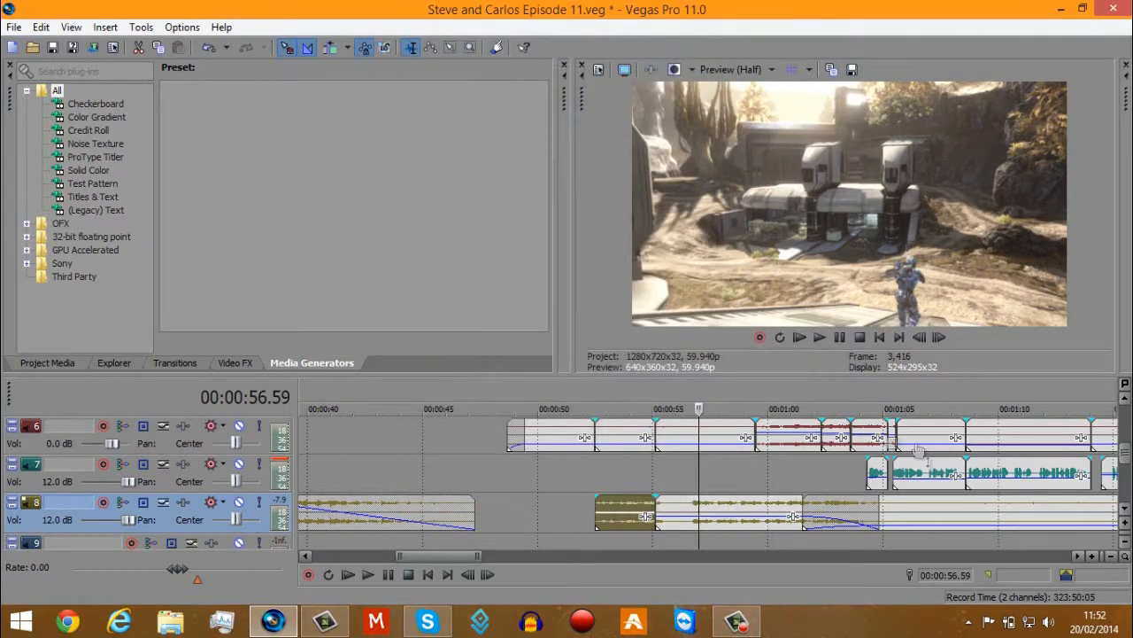
Check the properties of the long track 8 music event that runs from about 1:01 to 2:04.
left_click(954, 519)
scroll(710, 522, "down", 5)
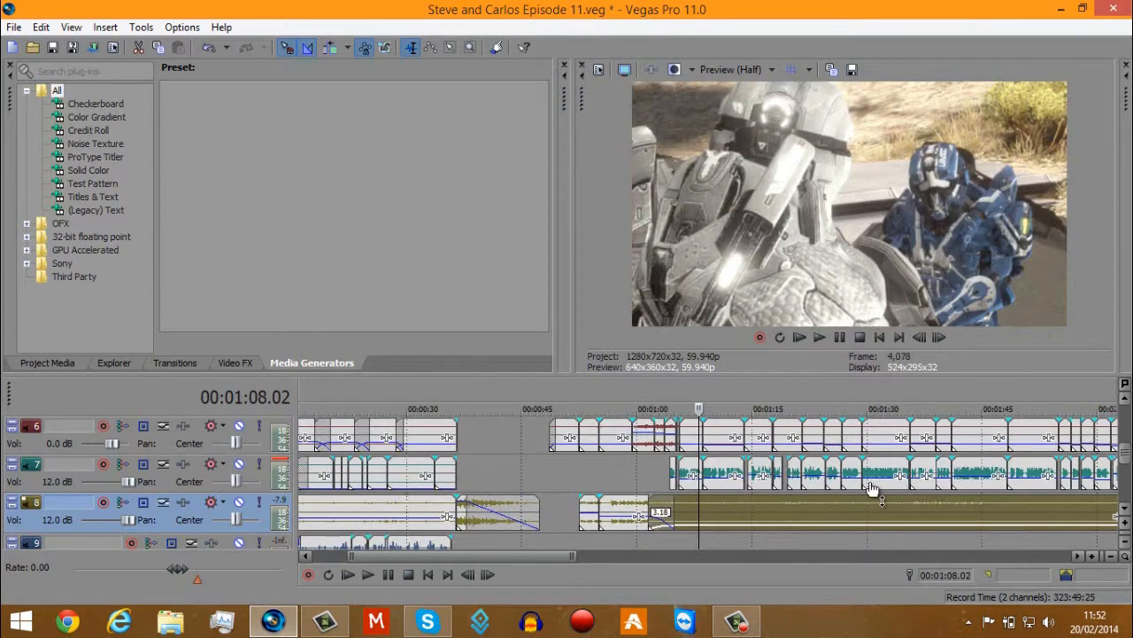
right_click(773, 509)
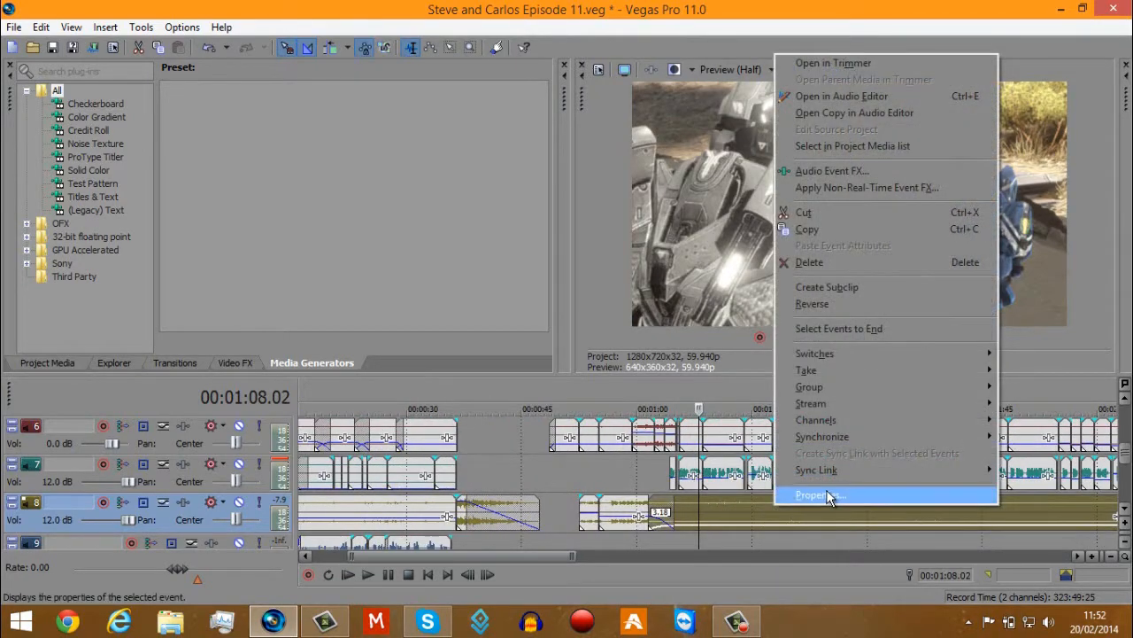
left_click(827, 495)
left_click(711, 52)
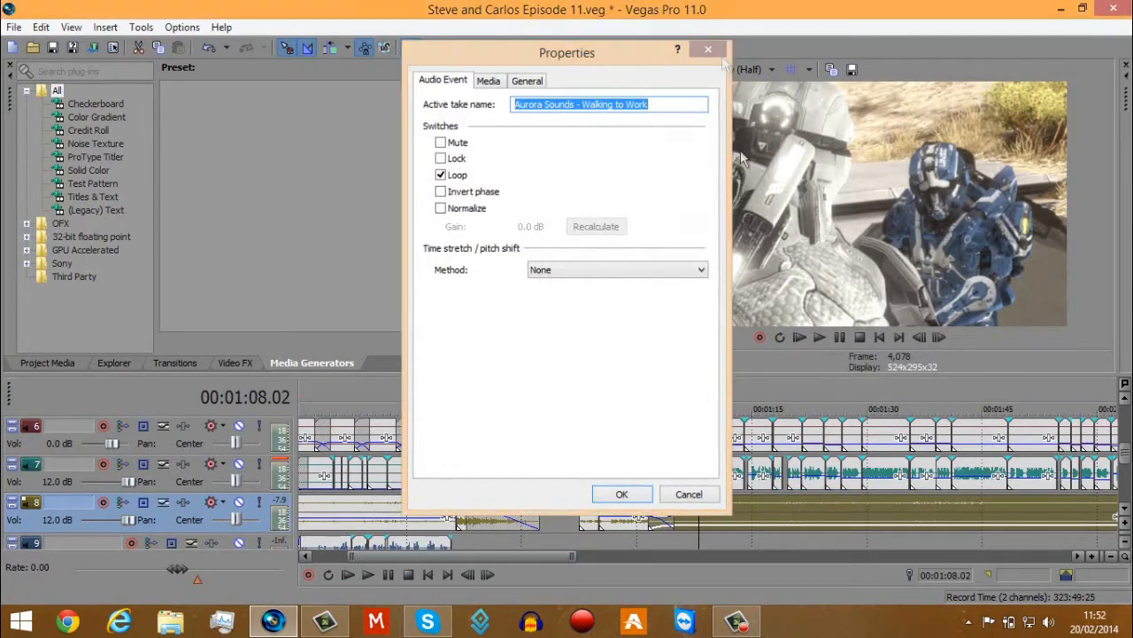
Read the full take name of the track 8 music event that starts at about 2:49 in its properties.
scroll(799, 425, "down", 5)
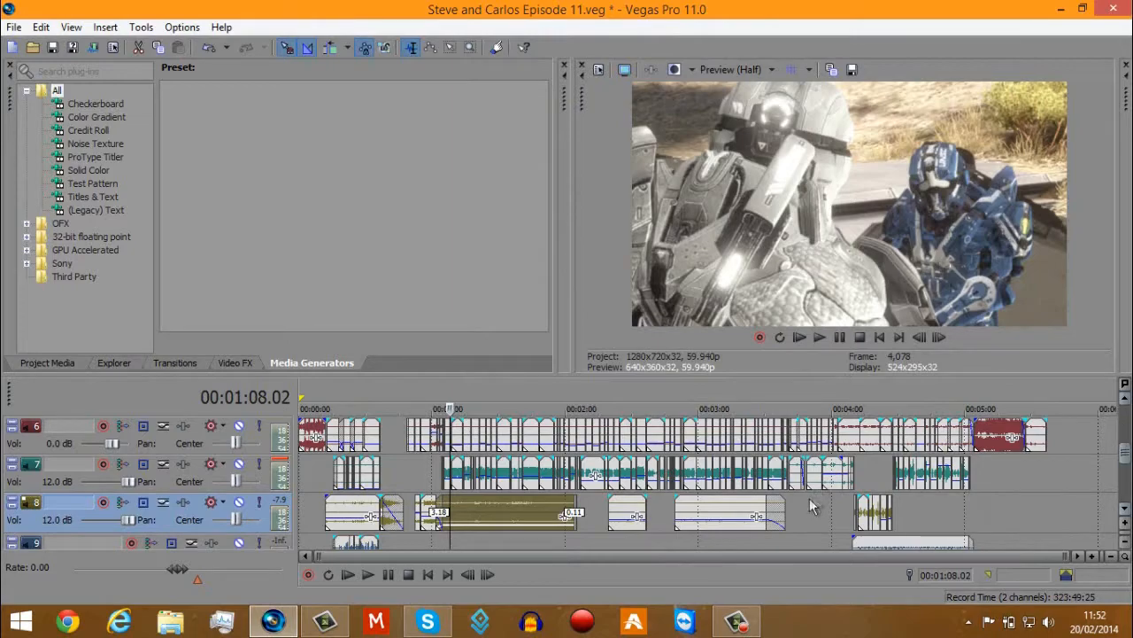
right_click(721, 513)
left_click(744, 496)
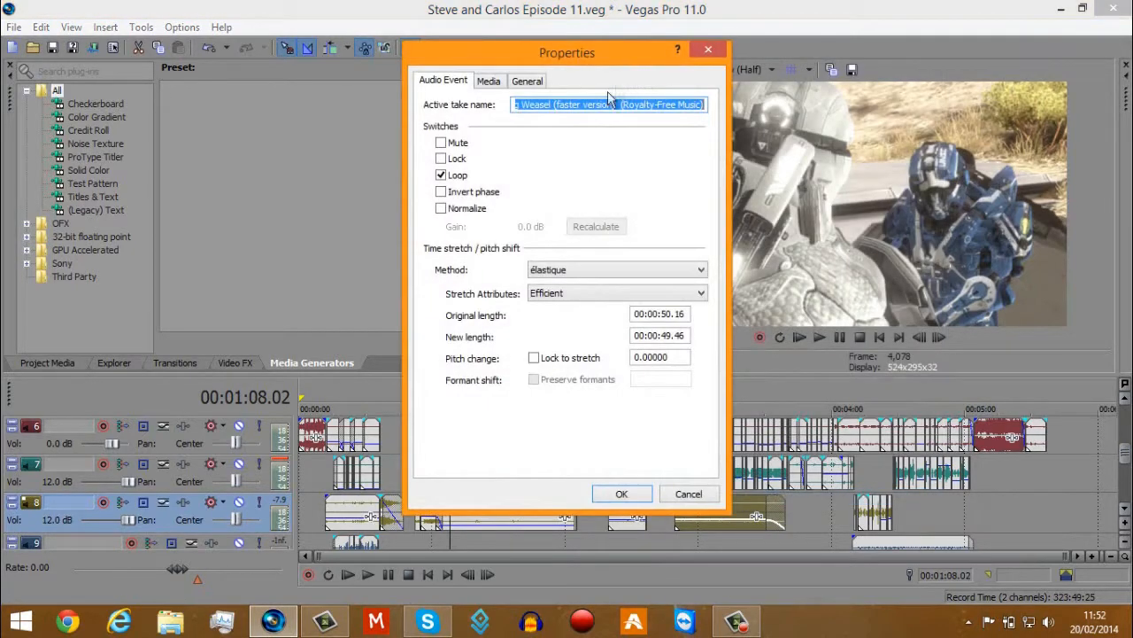
left_click_drag(645, 106, 386, 107)
left_click(569, 106)
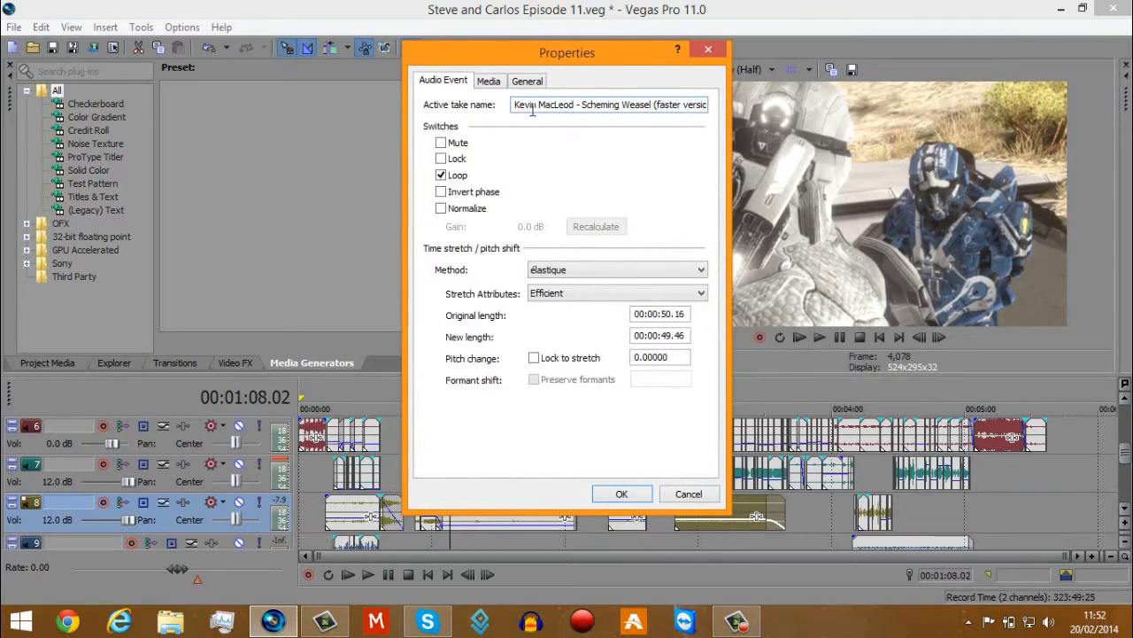
left_click(706, 57)
Examine the individual track 9 audio events between about 0:15 and 0:36.
scroll(783, 395, "up", 3)
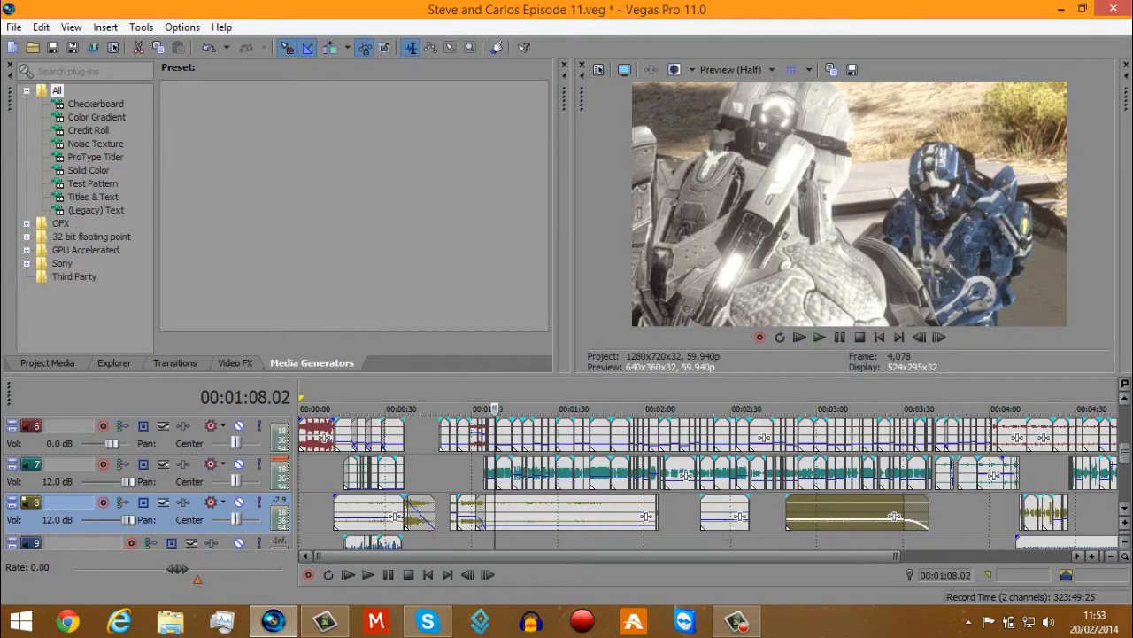
left_click_drag(1126, 456, 1126, 476)
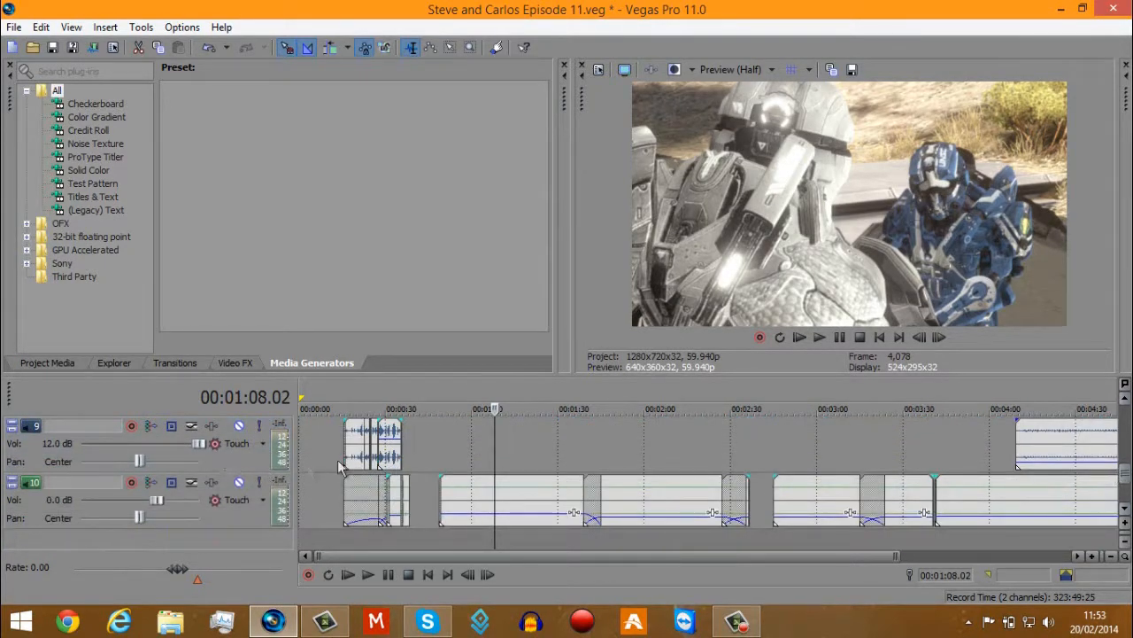
left_click(345, 438)
scroll(528, 453, "up", 5)
right_click(601, 450)
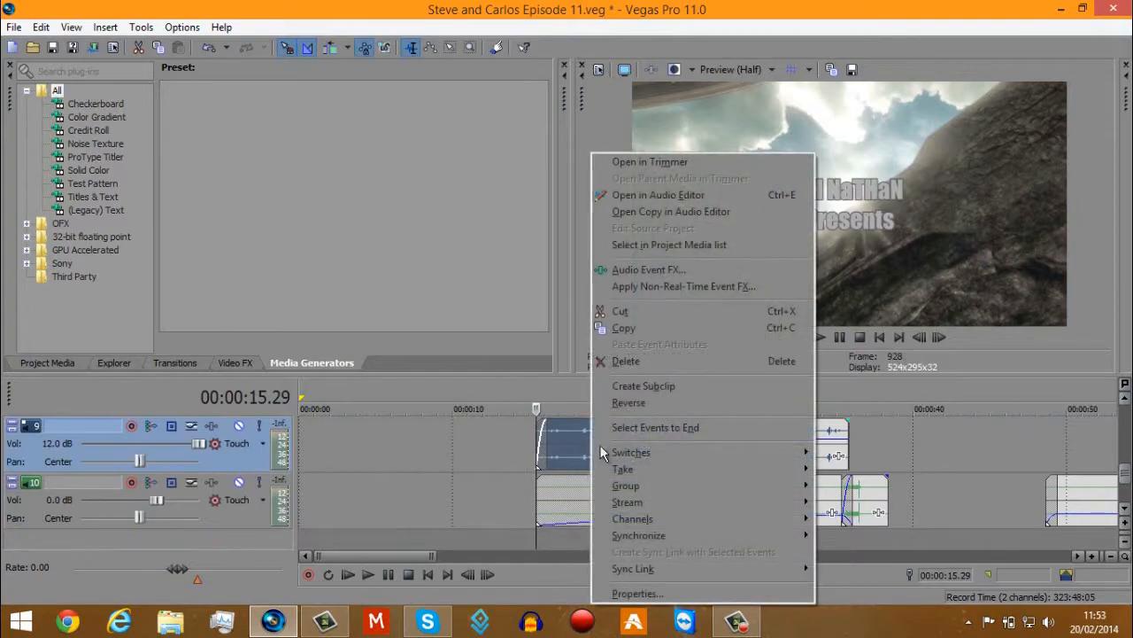
left_click(565, 445)
left_click(538, 447)
left_click(583, 445)
left_click(694, 443)
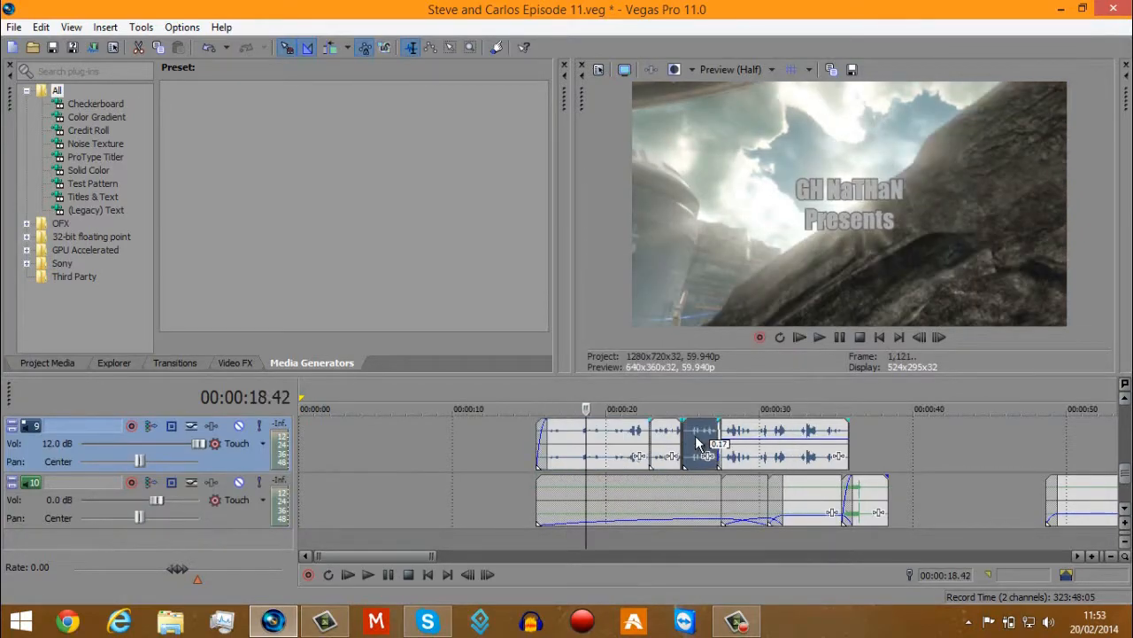
left_click(766, 433)
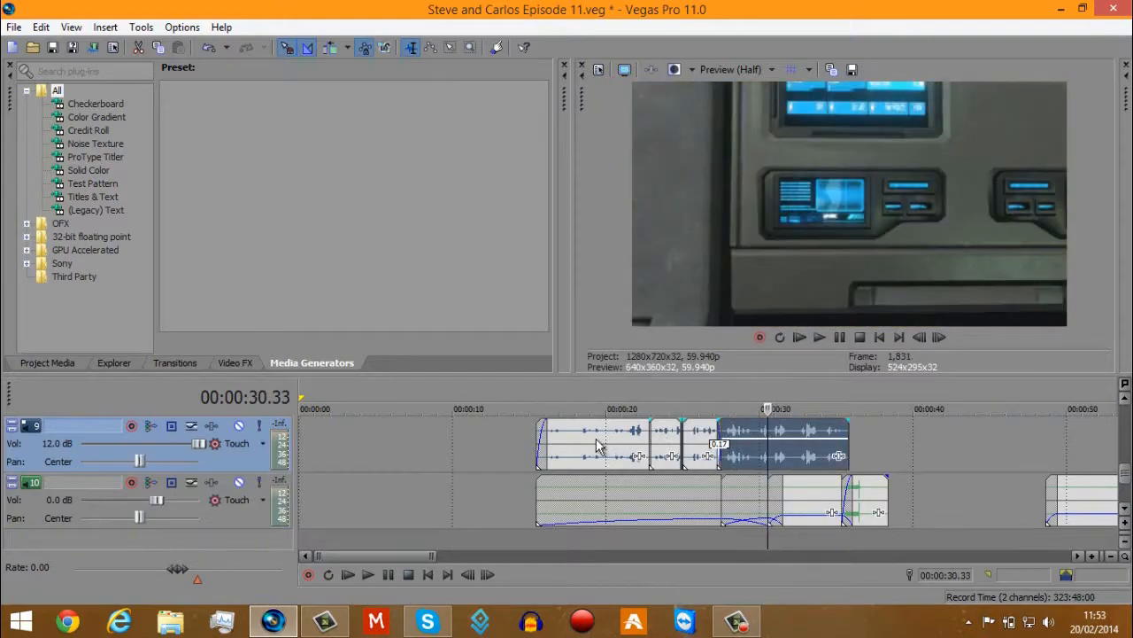
Play the track 9 audio from about 0:15 and again from the event that starts at about 0:27.
left_click(596, 442)
left_click(541, 448)
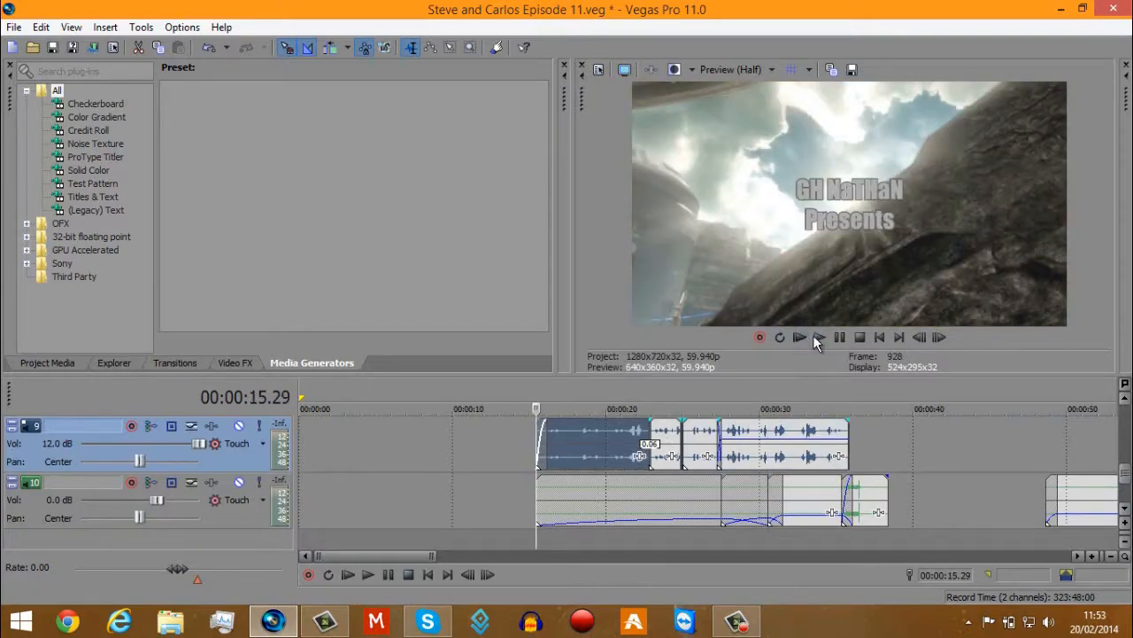
left_click(819, 336)
left_click(840, 337)
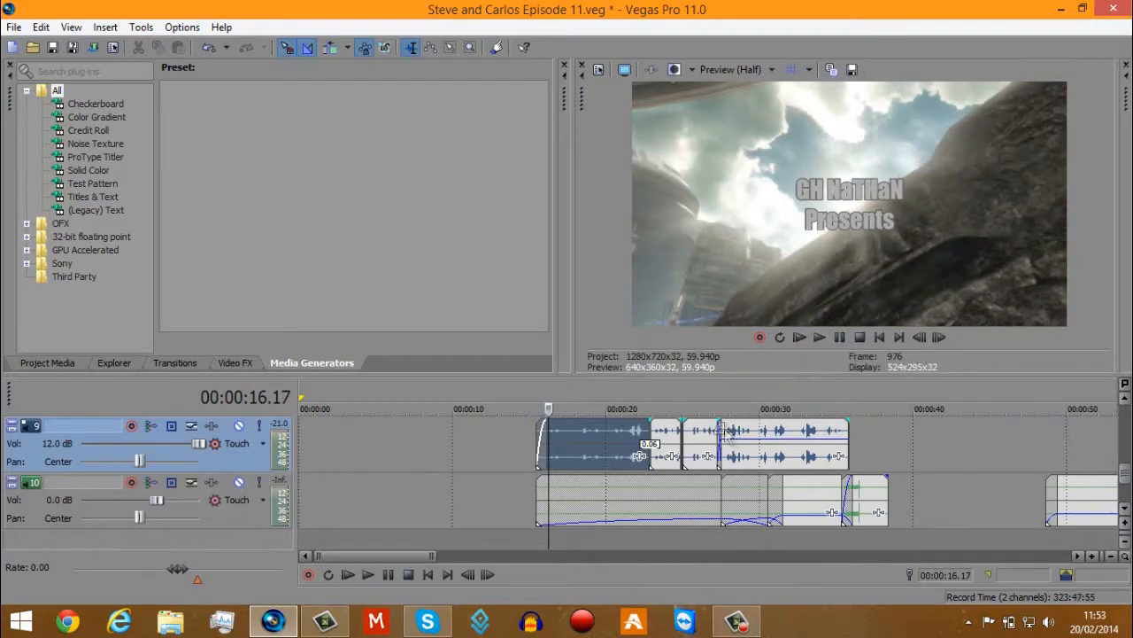
left_click(717, 442)
key("space")
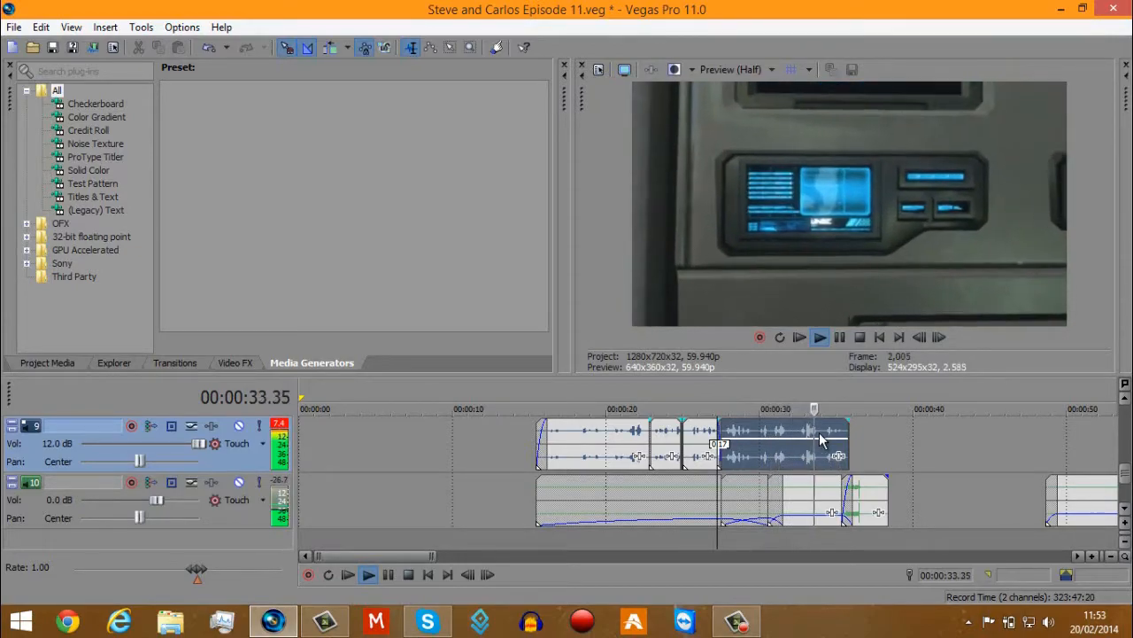
left_click(839, 340)
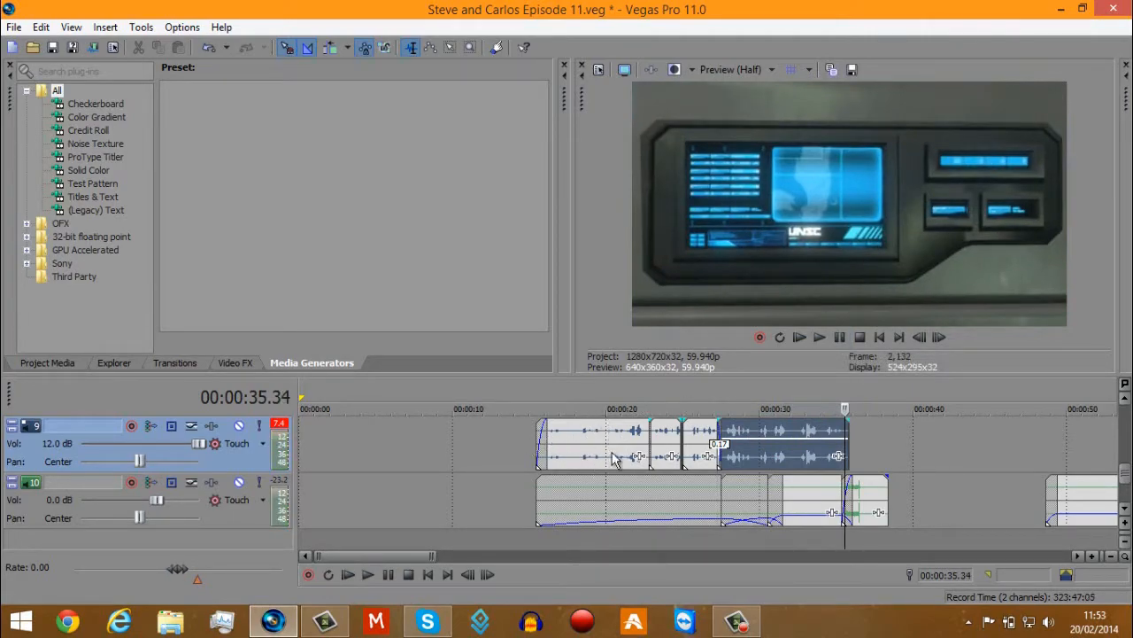
Raise the gain of the track 7 audio events between about 0:15 and 0:36 to the maximum.
left_click_drag(1126, 475, 1126, 457)
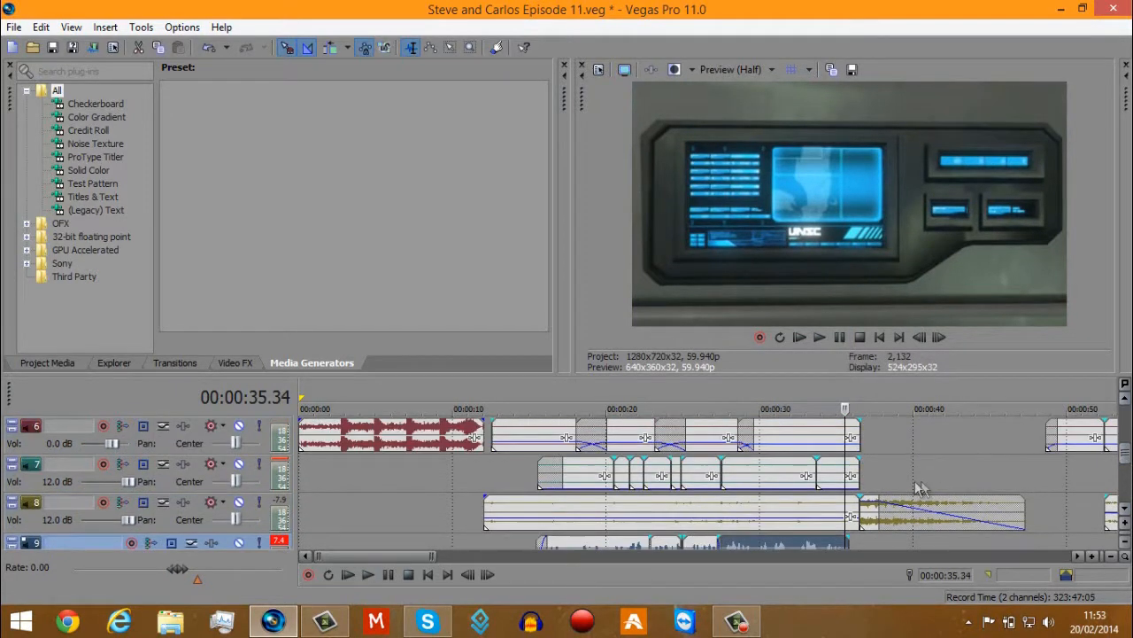
scroll(921, 488, "down", 3)
left_click(418, 476)
scroll(420, 476, "up", 4)
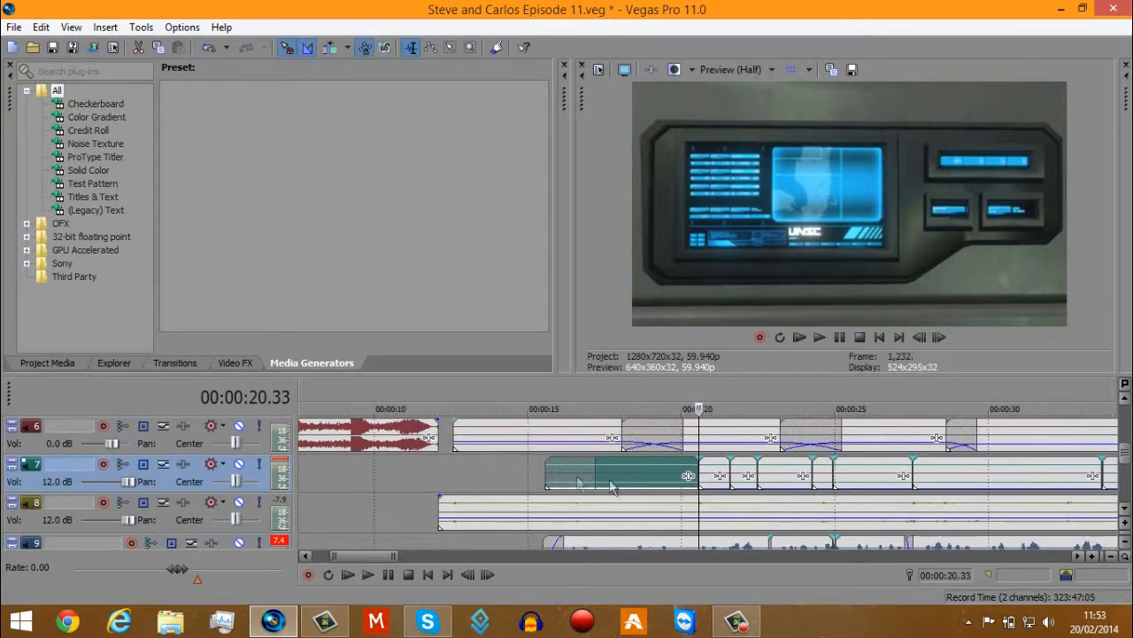
left_click(641, 473)
left_click_drag(658, 488, 662, 445)
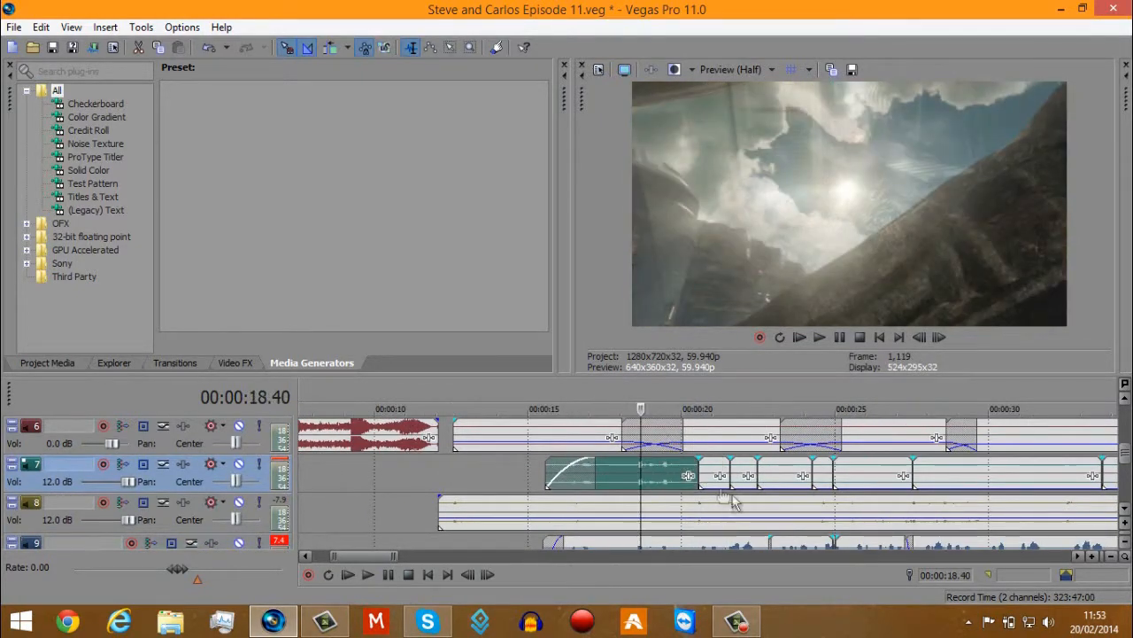
left_click_drag(747, 488, 783, 453)
left_click_drag(823, 488, 825, 434)
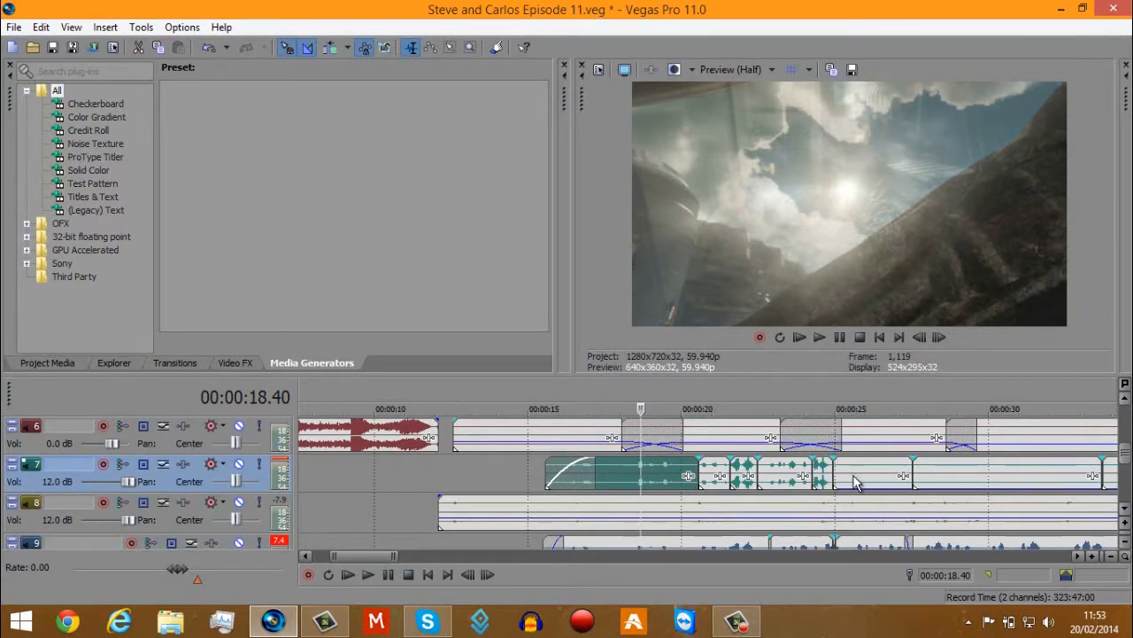
left_click_drag(854, 488, 855, 447)
left_click_drag(951, 488, 961, 450)
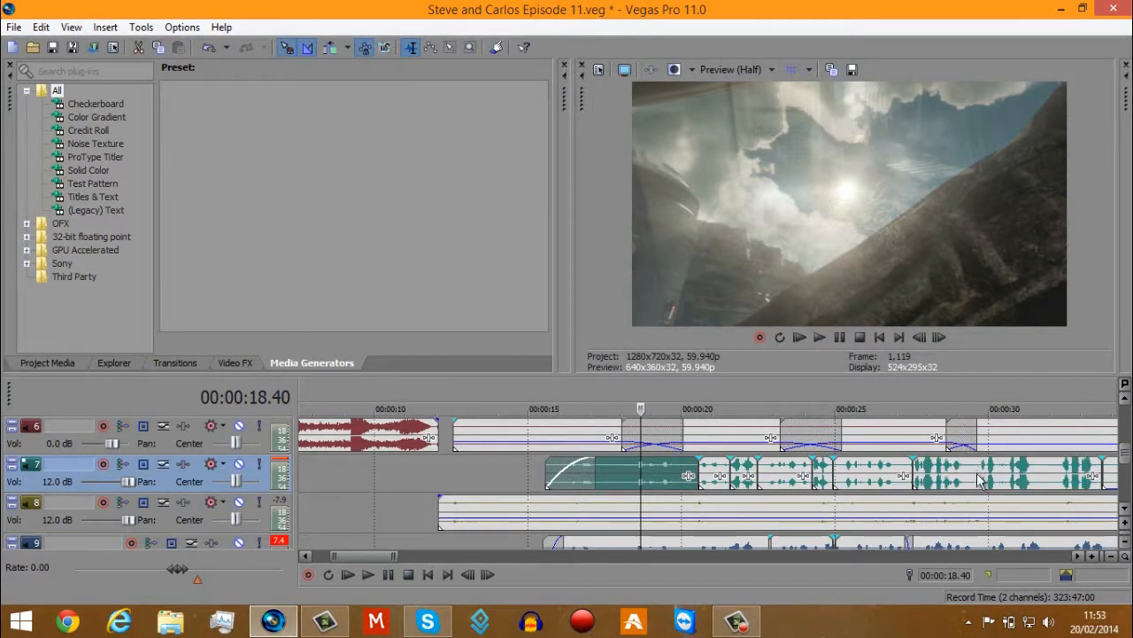
scroll(961, 450, "down", 3)
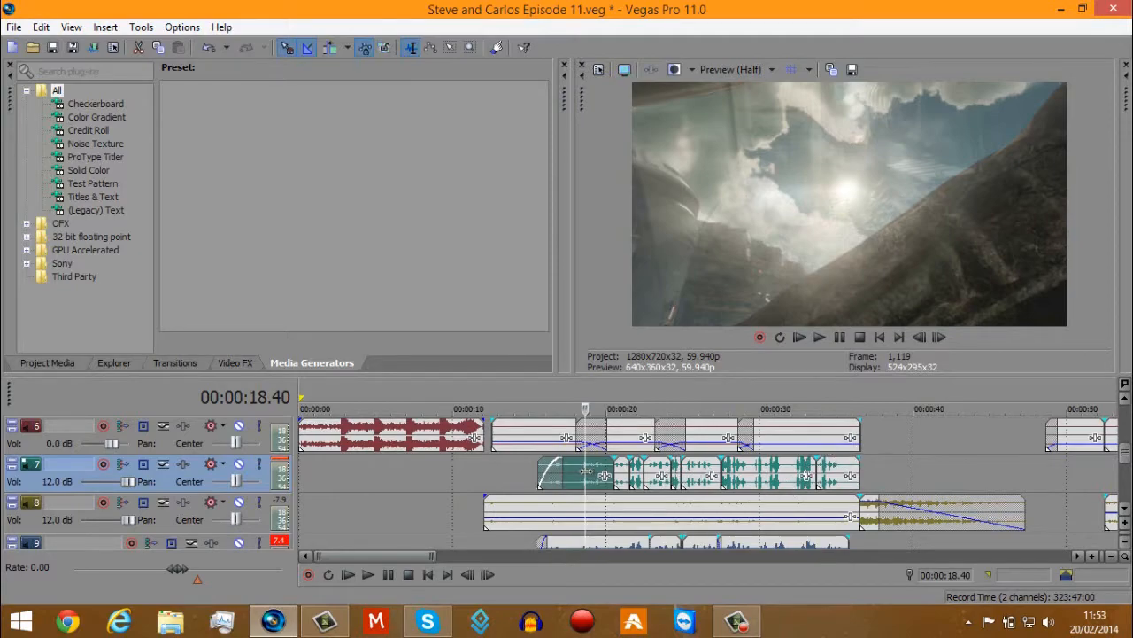
Play the intro from about 0:18 to hear the raised track 7 audio together with the other tracks.
scroll(641, 496, "up", 3)
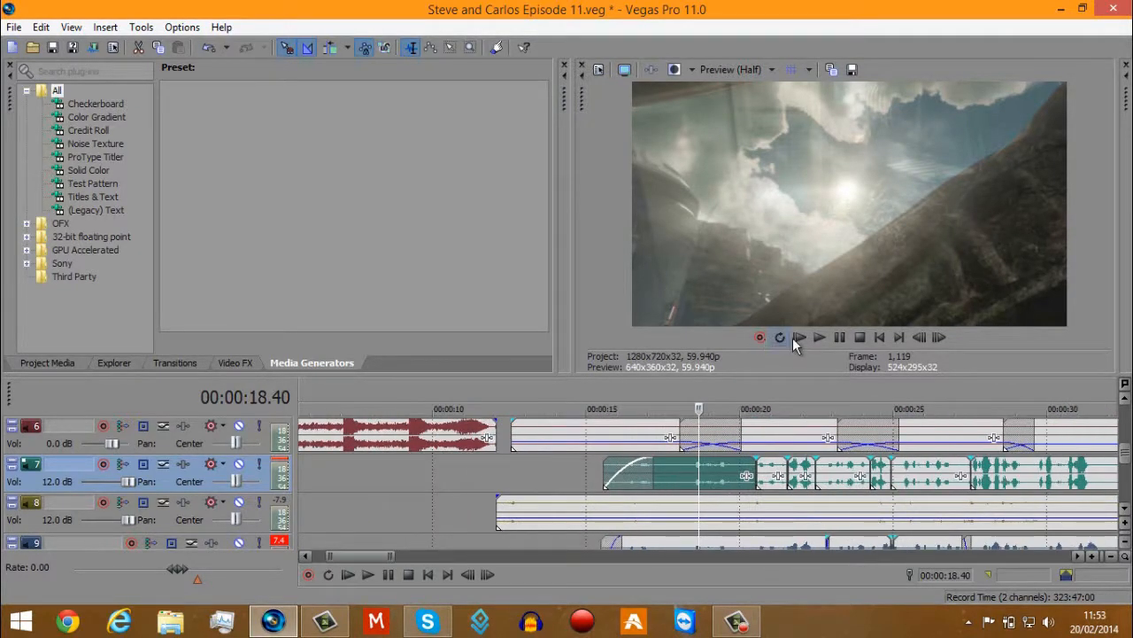
left_click(820, 339)
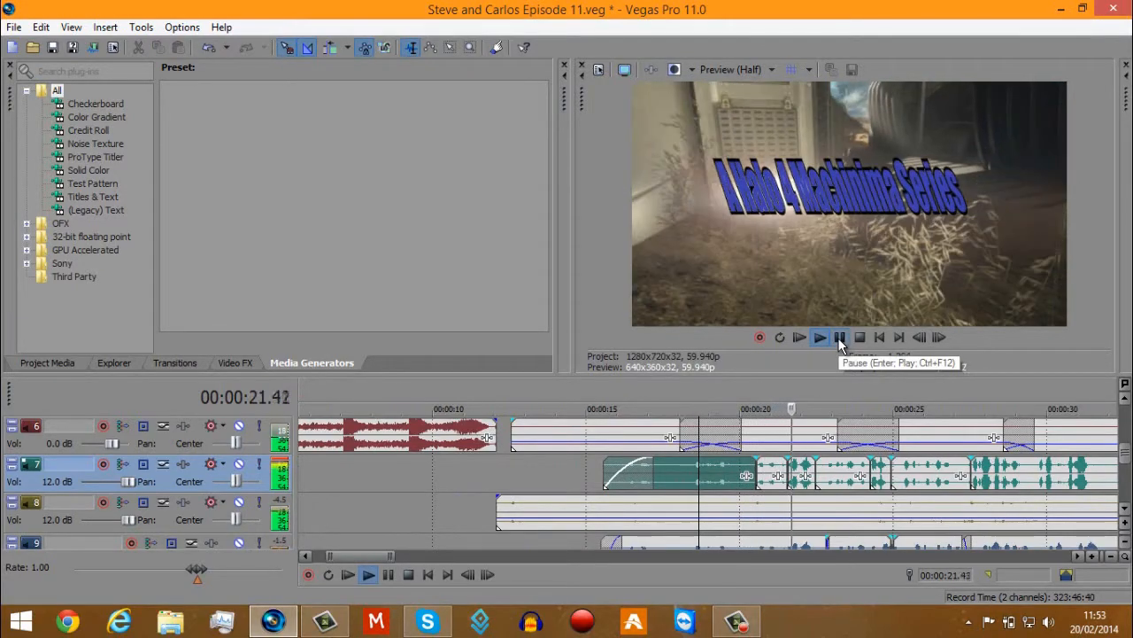
left_click(838, 338)
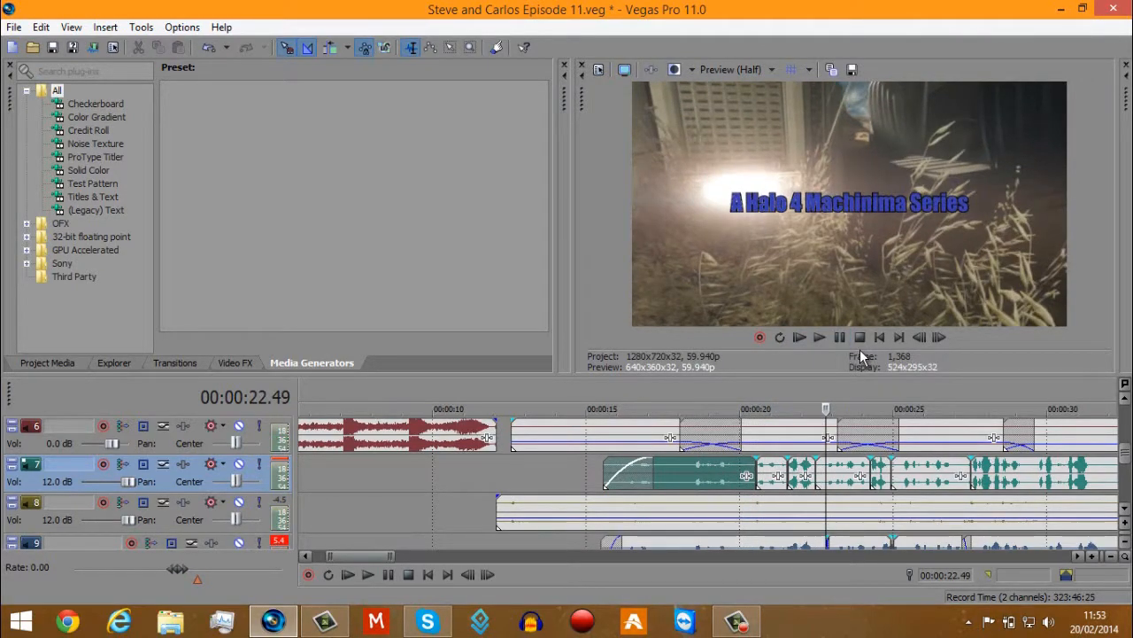
Review the track 10 background audio events, ending on the last one that starts at about 3:41.
scroll(623, 531, "down", 5)
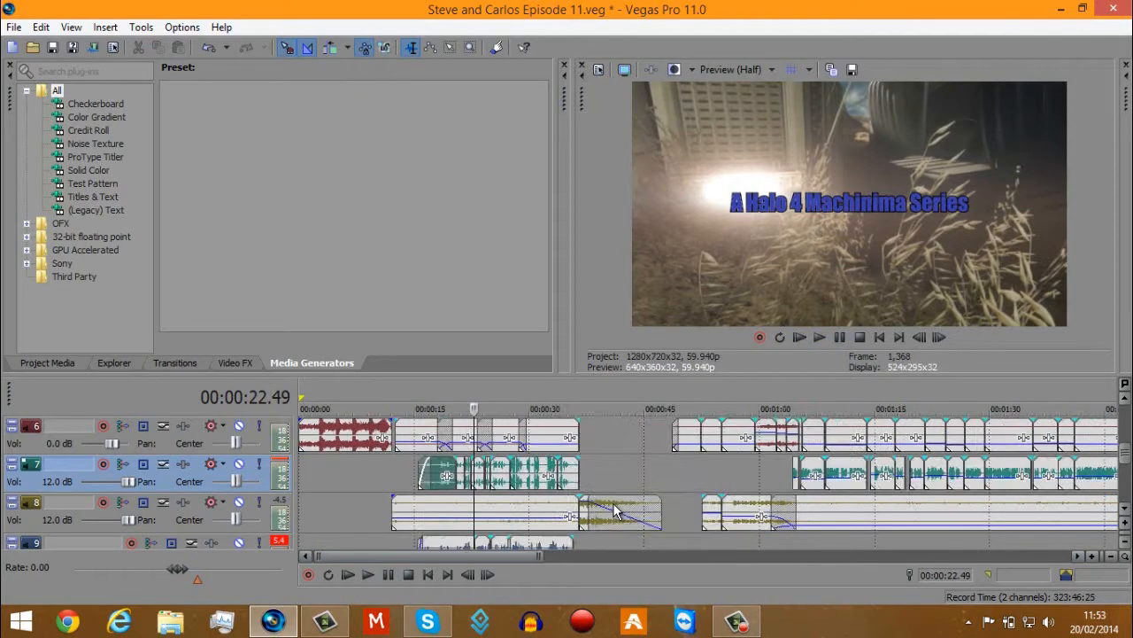
left_click_drag(1126, 452, 1127, 481)
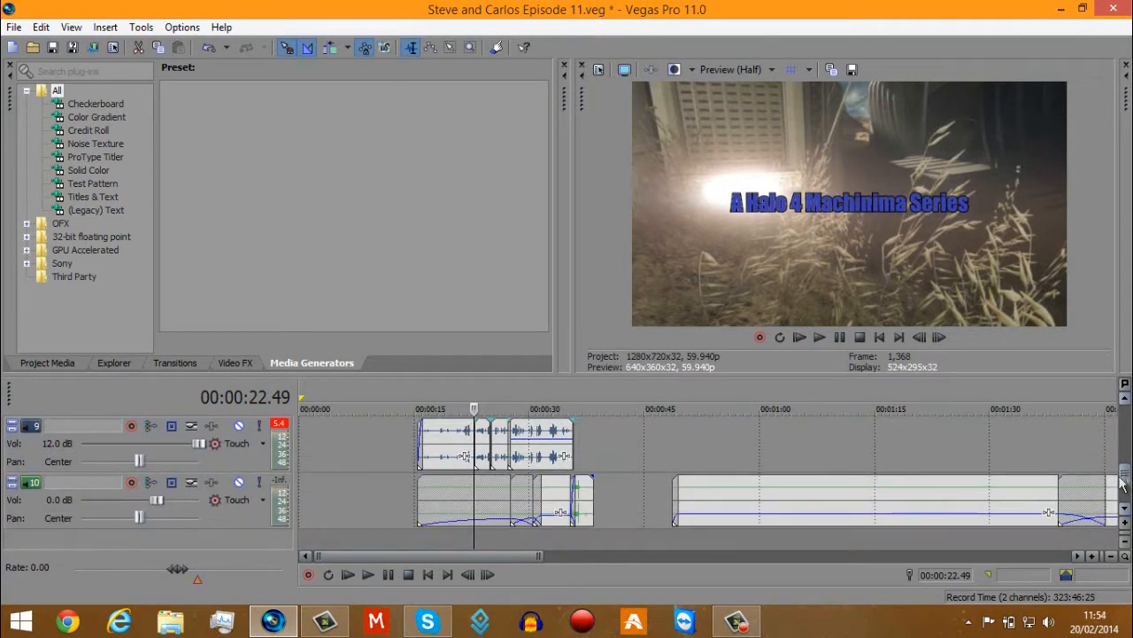
left_click(835, 500)
scroll(833, 499, "up", 3)
scroll(831, 499, "down", 6)
left_click(823, 492)
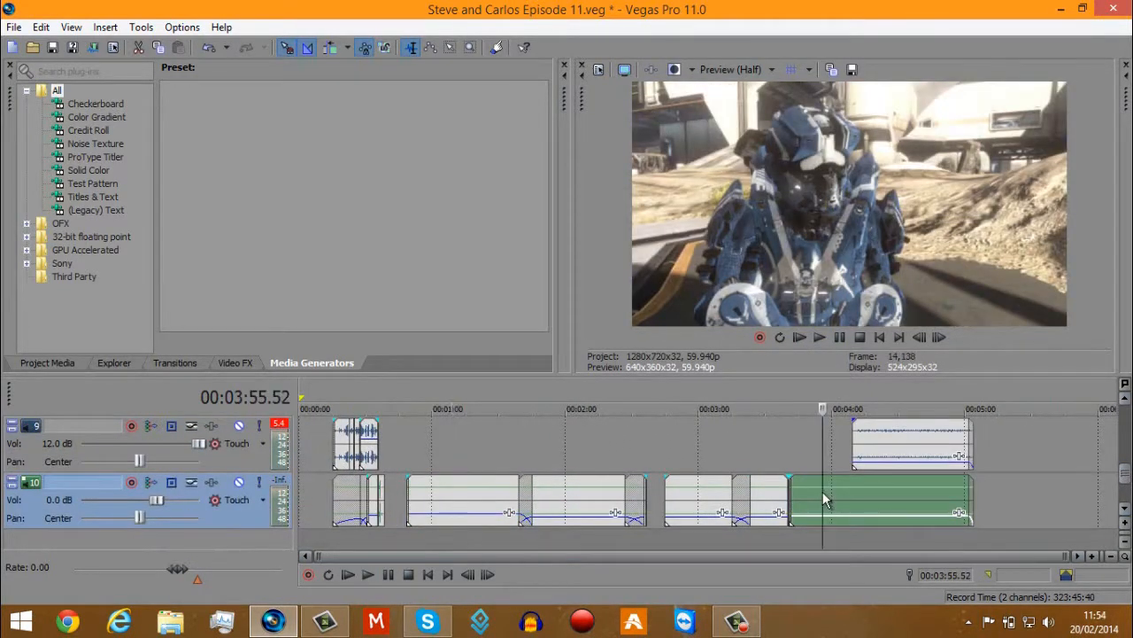
Check the properties of the last track 9 music event, which starts at about 4:09, and close them without changes.
scroll(822, 491, "up", 3)
left_click(812, 434)
scroll(811, 433, "up", 3)
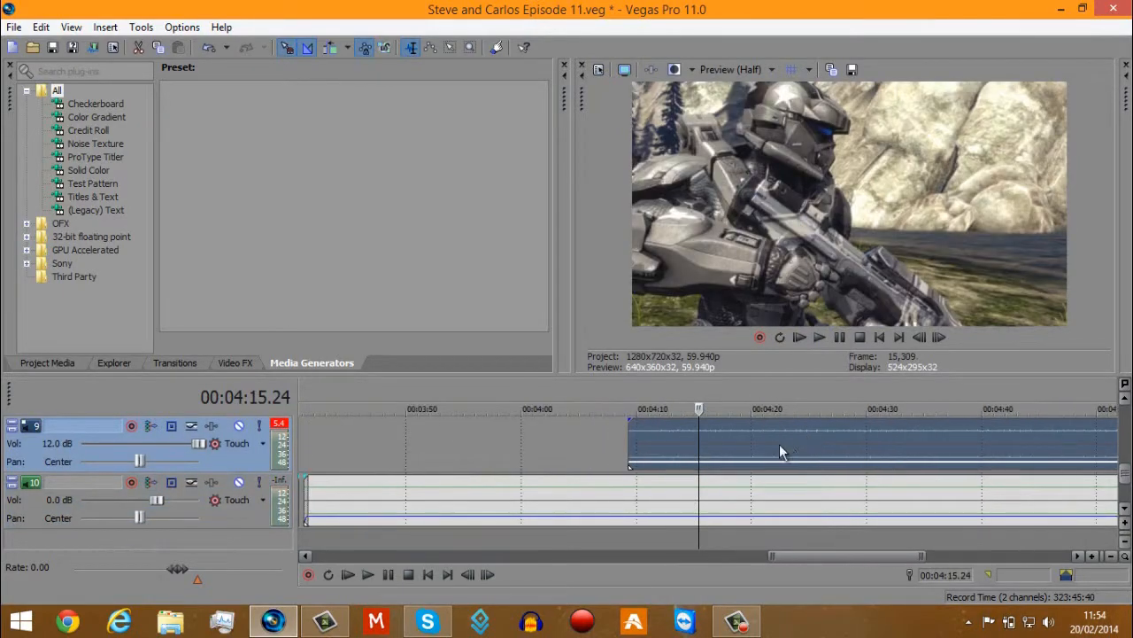
right_click(711, 430)
left_click(761, 620)
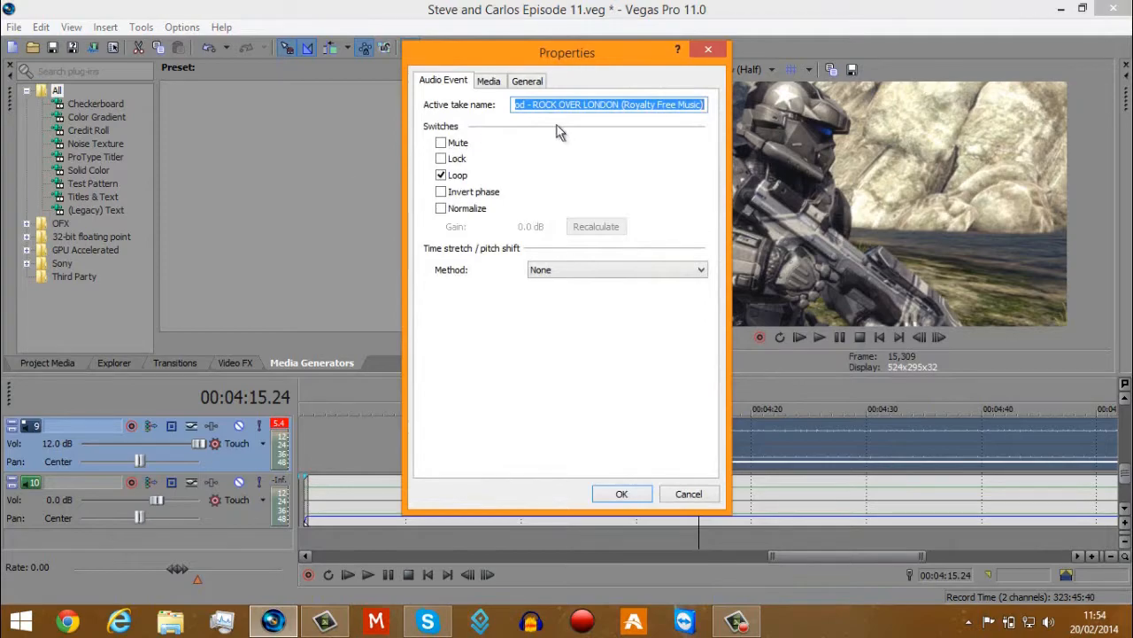
left_click(709, 50)
Play the last track 9 music event from its start at about 4:09 with its gain raised to the maximum.
left_click(628, 440)
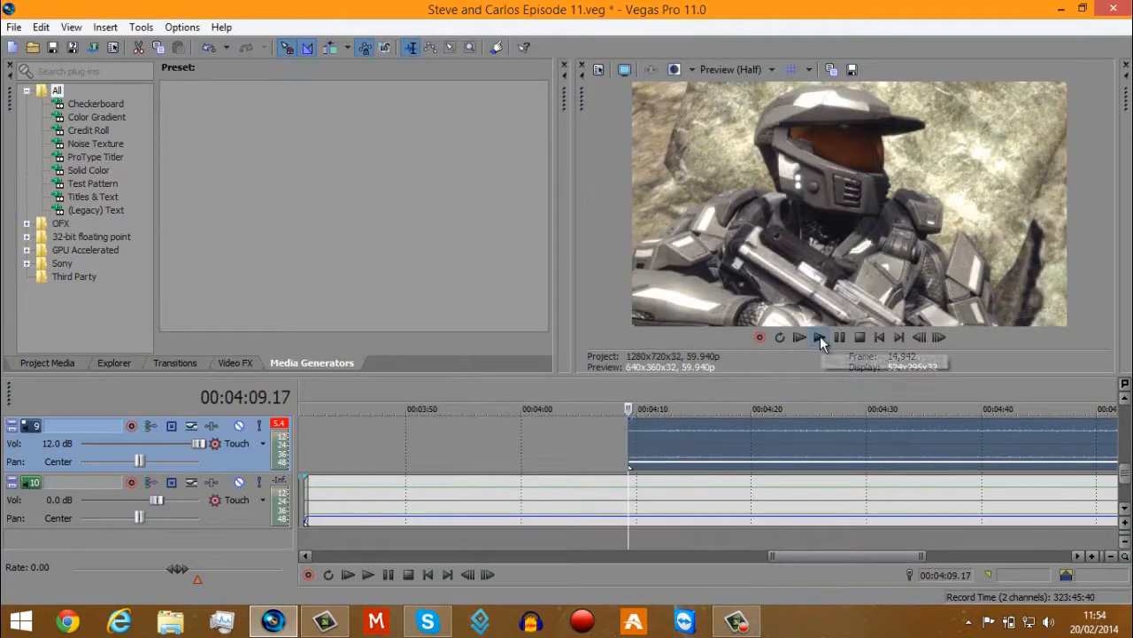
left_click(820, 337)
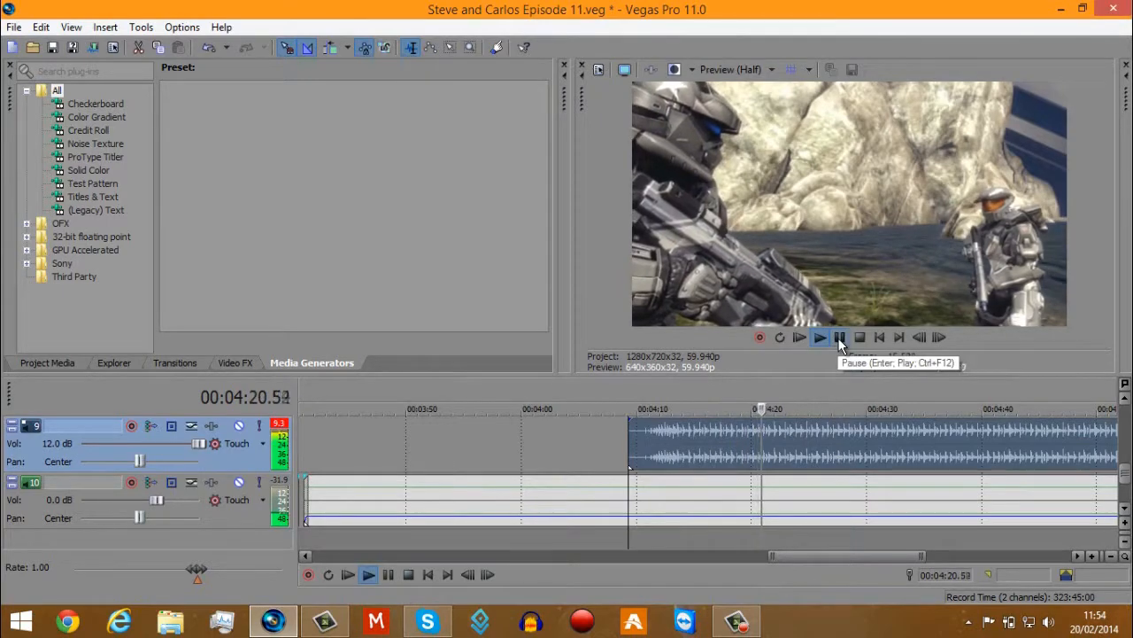
left_click(839, 338)
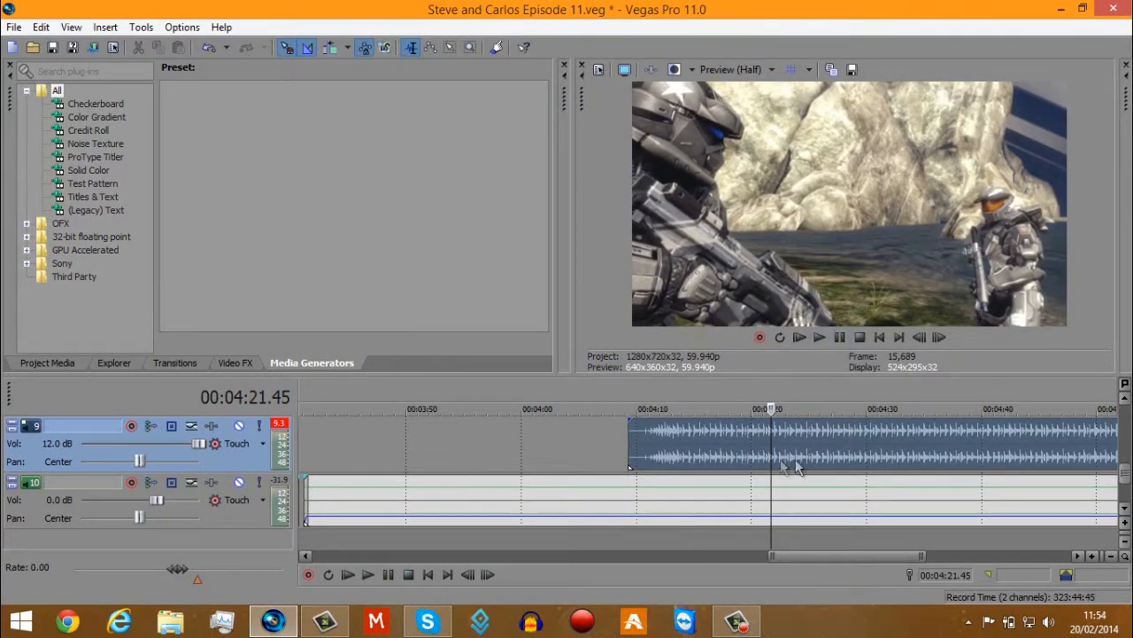
Lower the gain of the last track 9 music event to a quiet background level and play it from about 4:27.
left_click(829, 442)
scroll(824, 445, "down", 3)
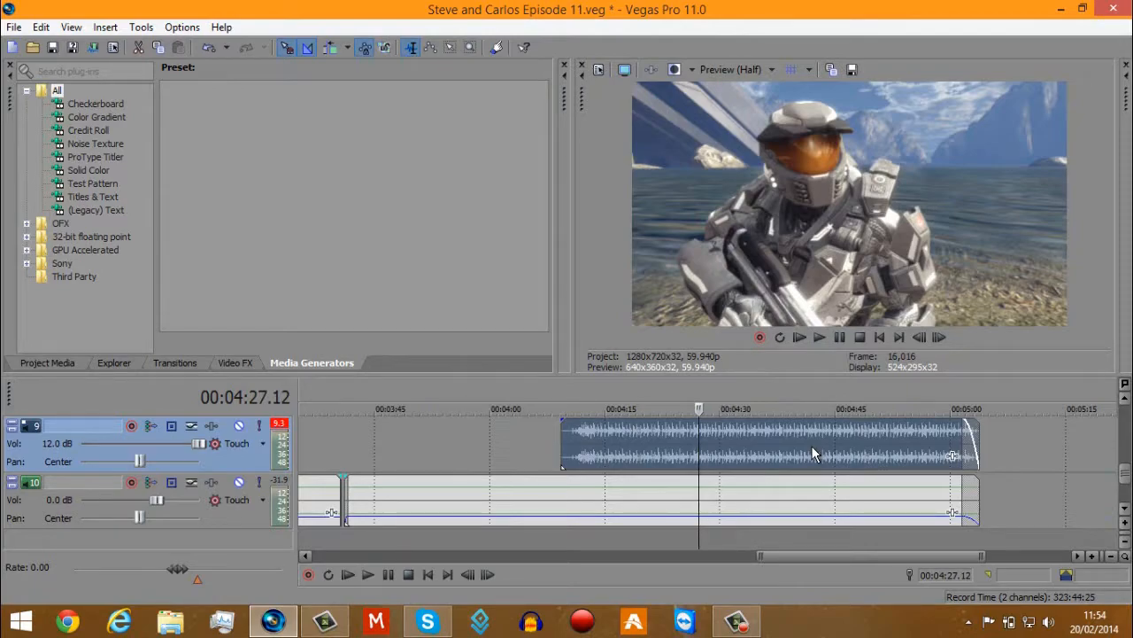
left_click_drag(811, 421, 897, 469)
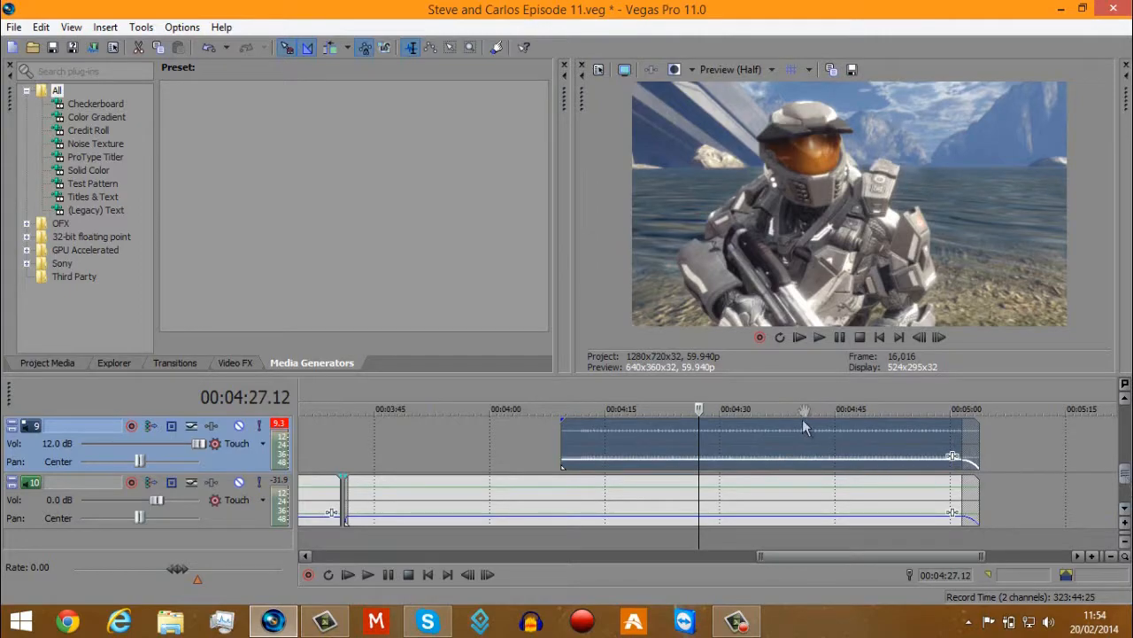
left_click(821, 335)
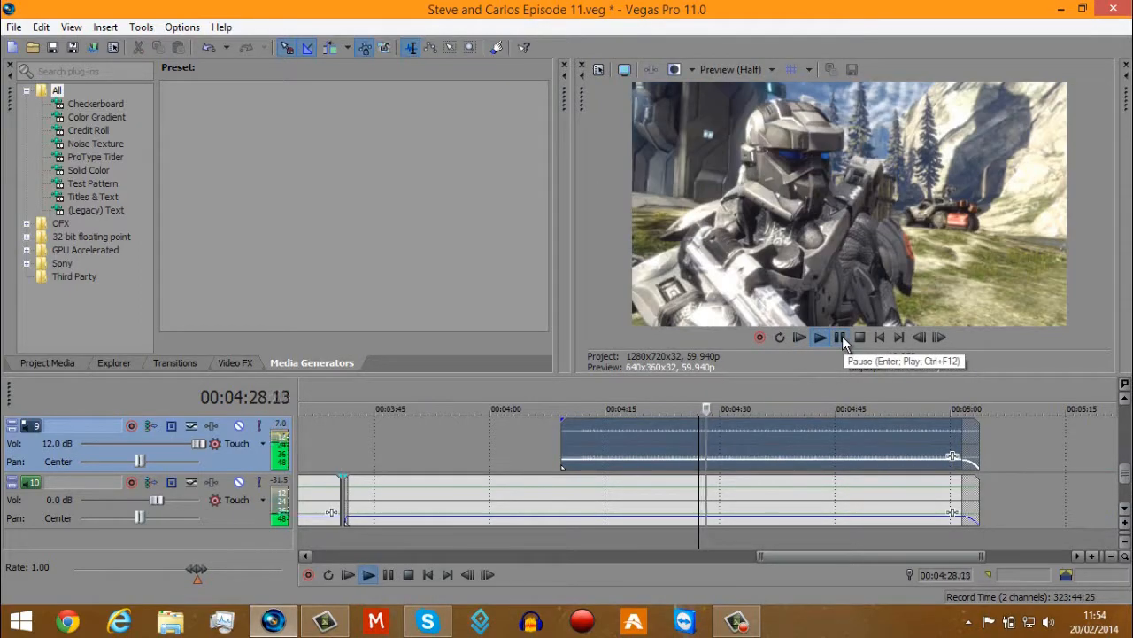
left_click(842, 336)
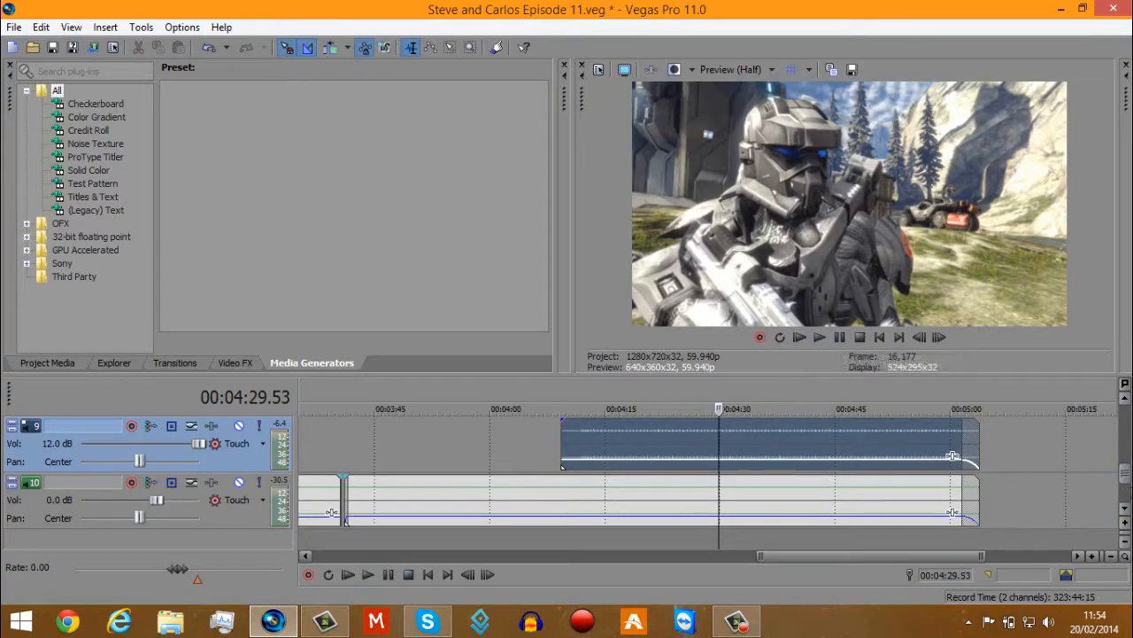
Examine the animated series title on track 4 at several points between about 4:51 and 4:54.
left_click_drag(1124, 479, 1125, 442)
scroll(923, 497, "down", 2)
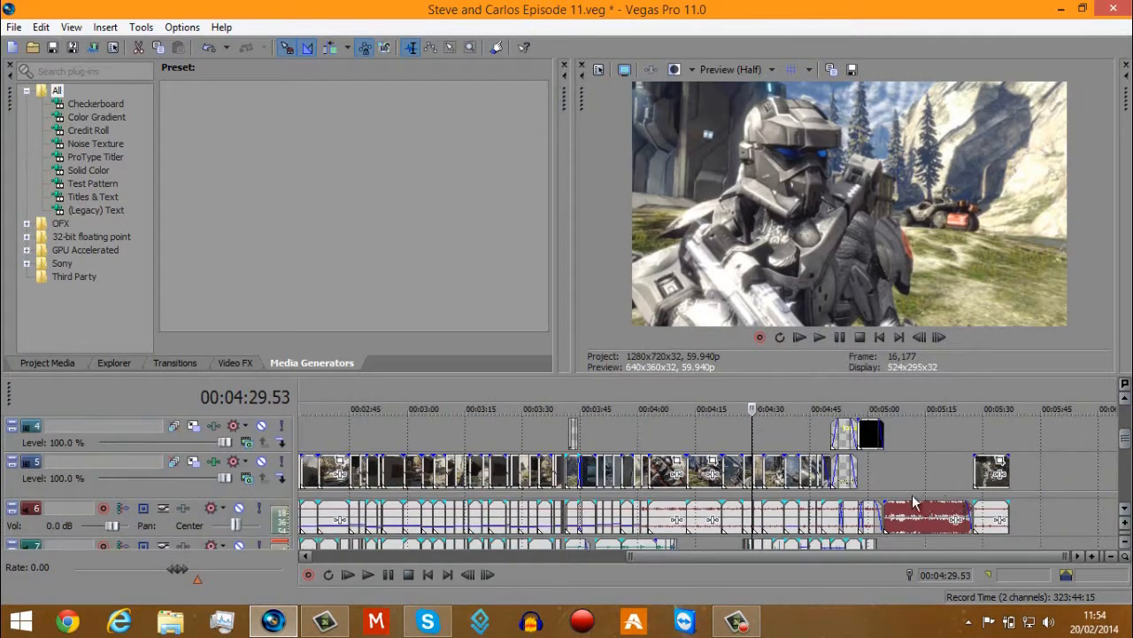
left_click(871, 434)
scroll(871, 434, "up", 5)
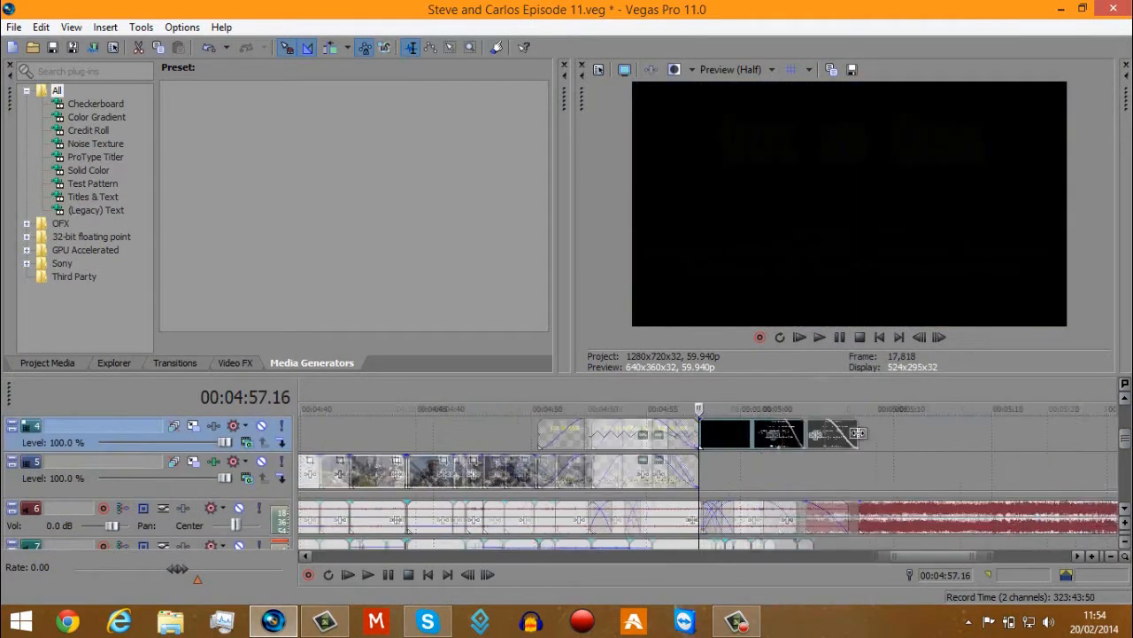
left_click(588, 436)
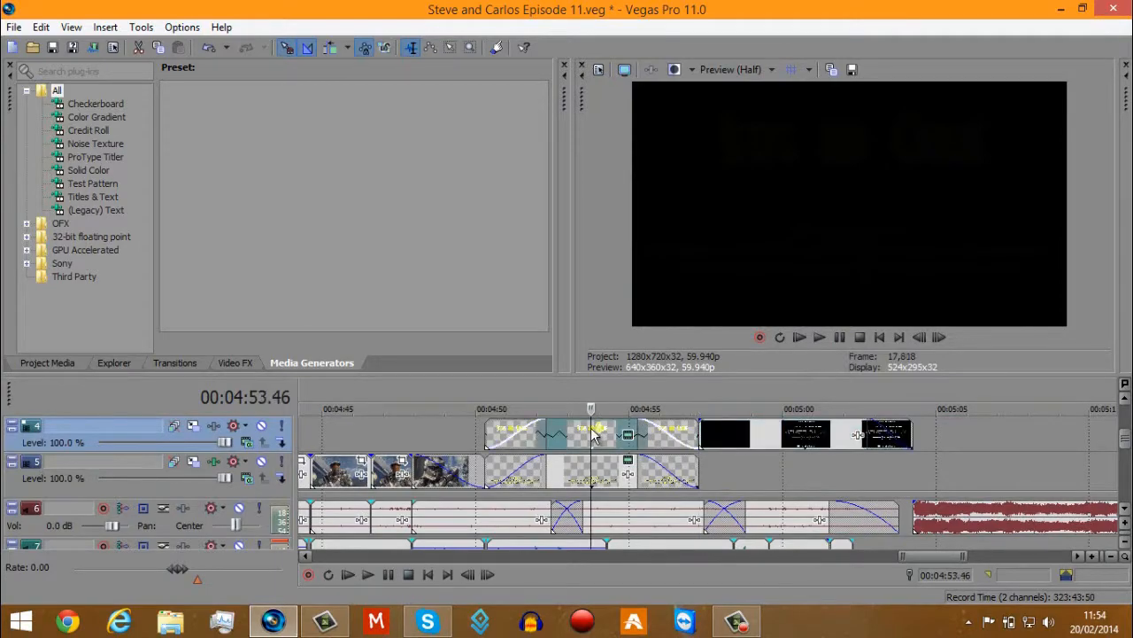
scroll(676, 443, "up", 3)
left_click(626, 436)
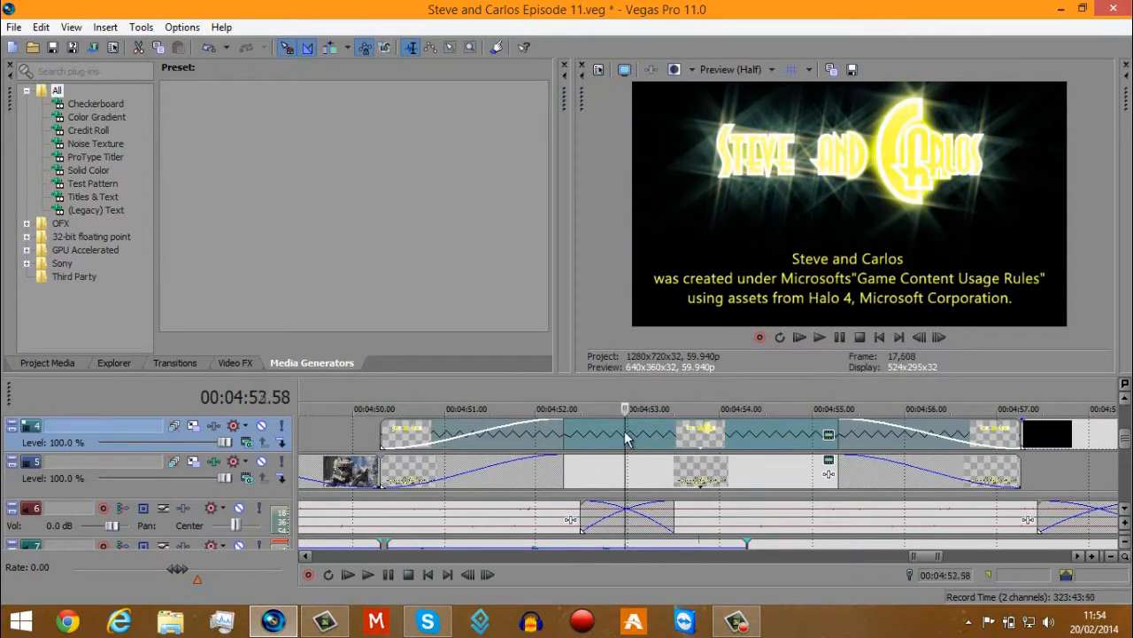
left_click(485, 434)
left_click(626, 433)
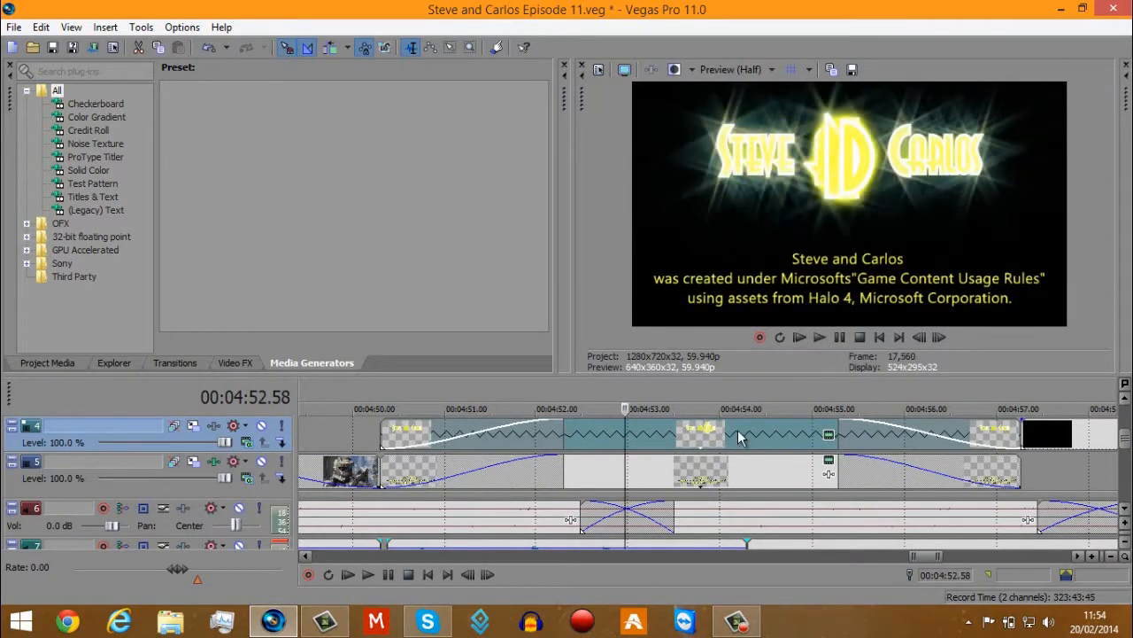
left_click(740, 431)
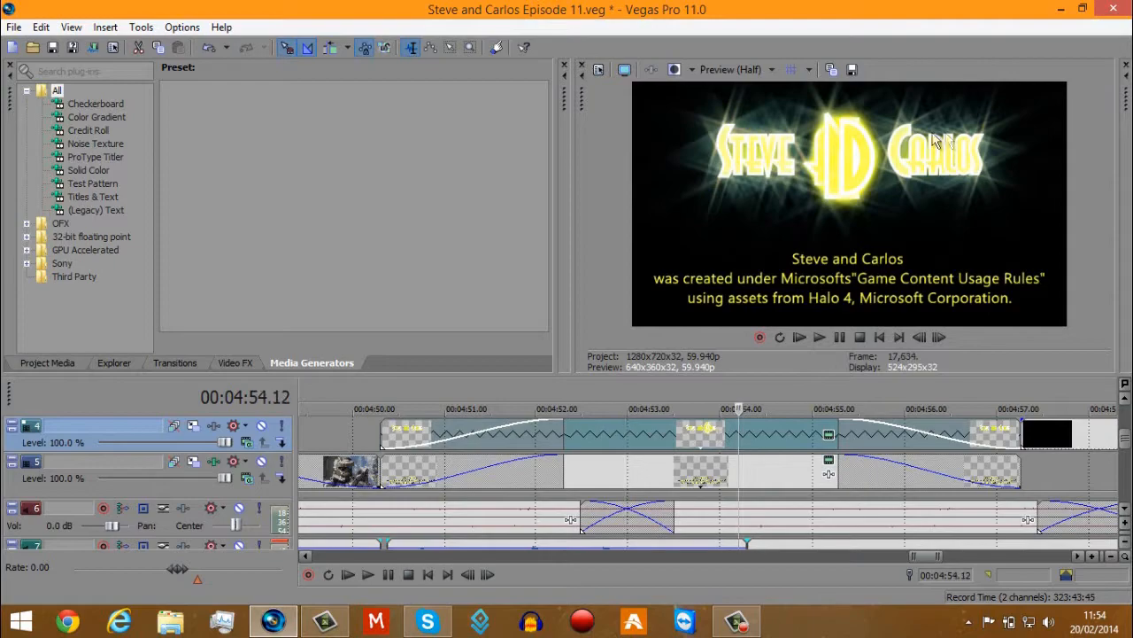
Inspect the generated media settings of the track 4 series title, checking the font of its text, and close them.
left_click(830, 435)
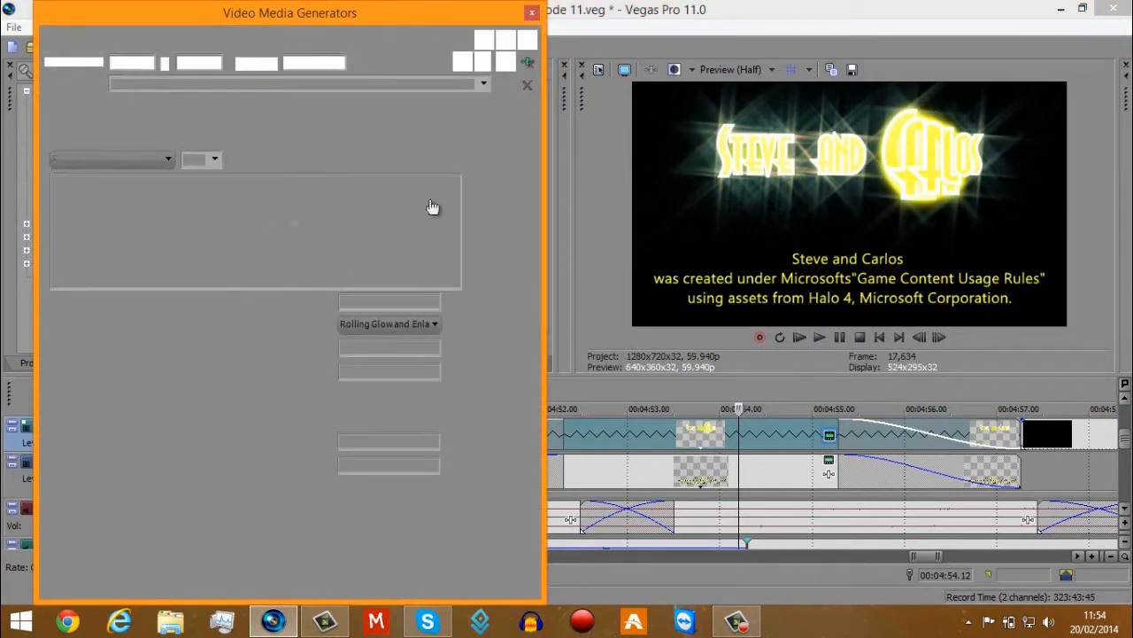
left_click_drag(351, 208, 55, 204)
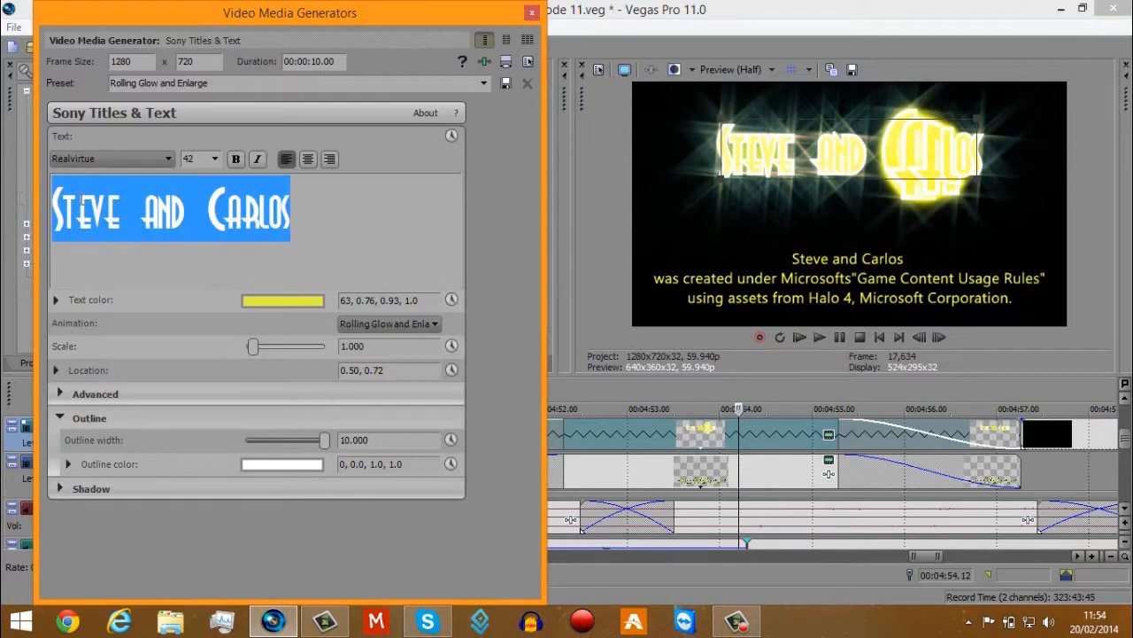
left_click(75, 159)
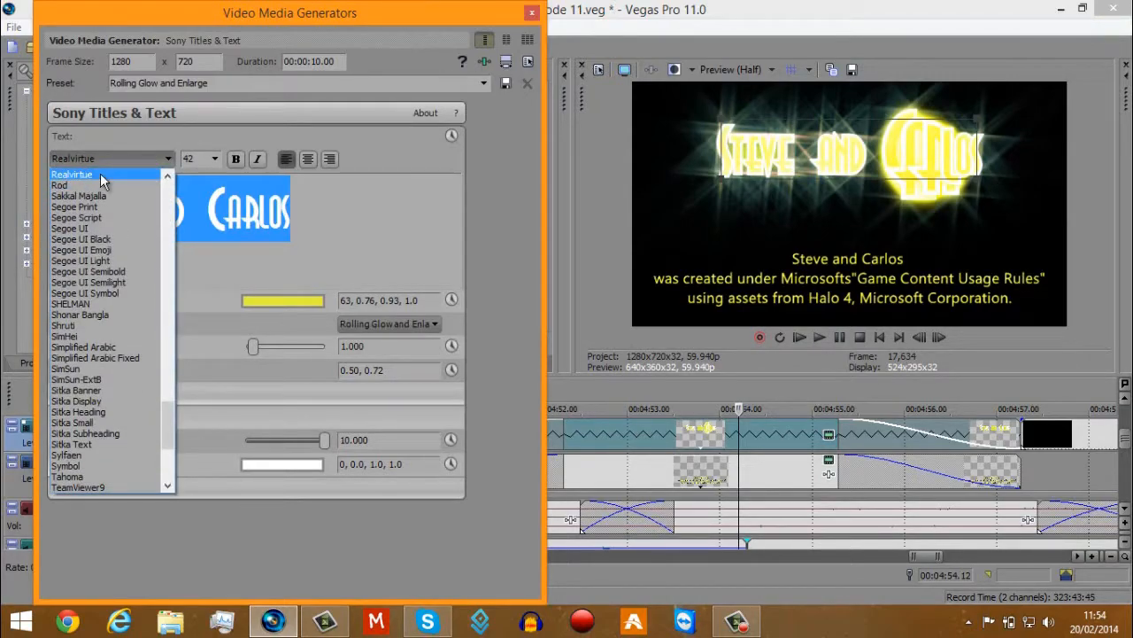
left_click(123, 162)
left_click(533, 13)
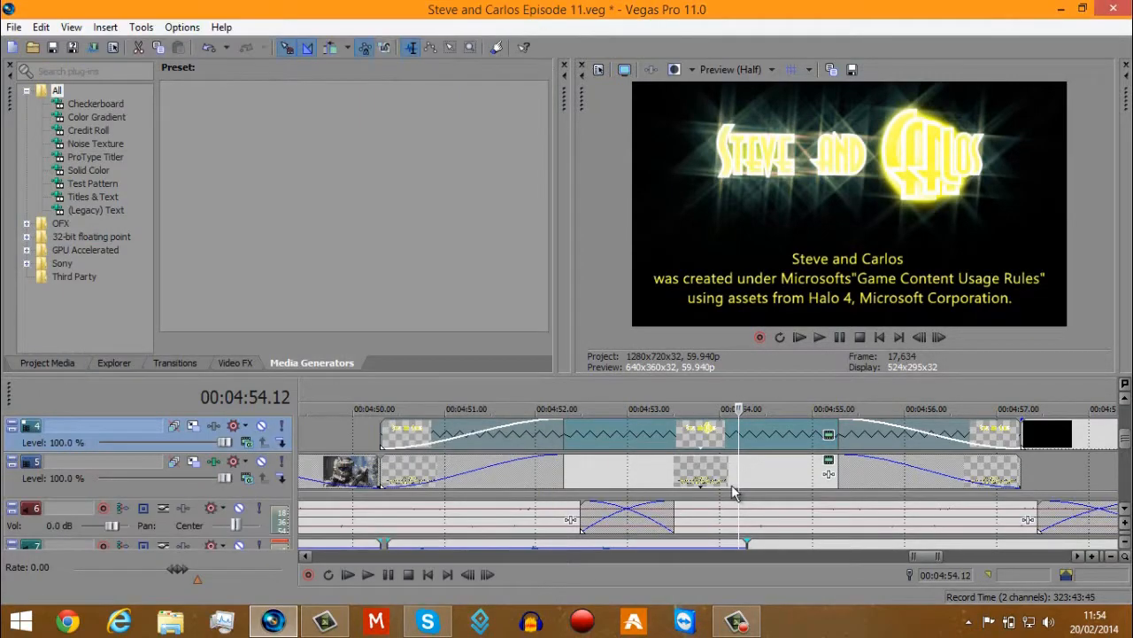
Inspect the generated media settings of the Game Content Usage Rules disclaimer text on track 5 and close them.
left_click(701, 479)
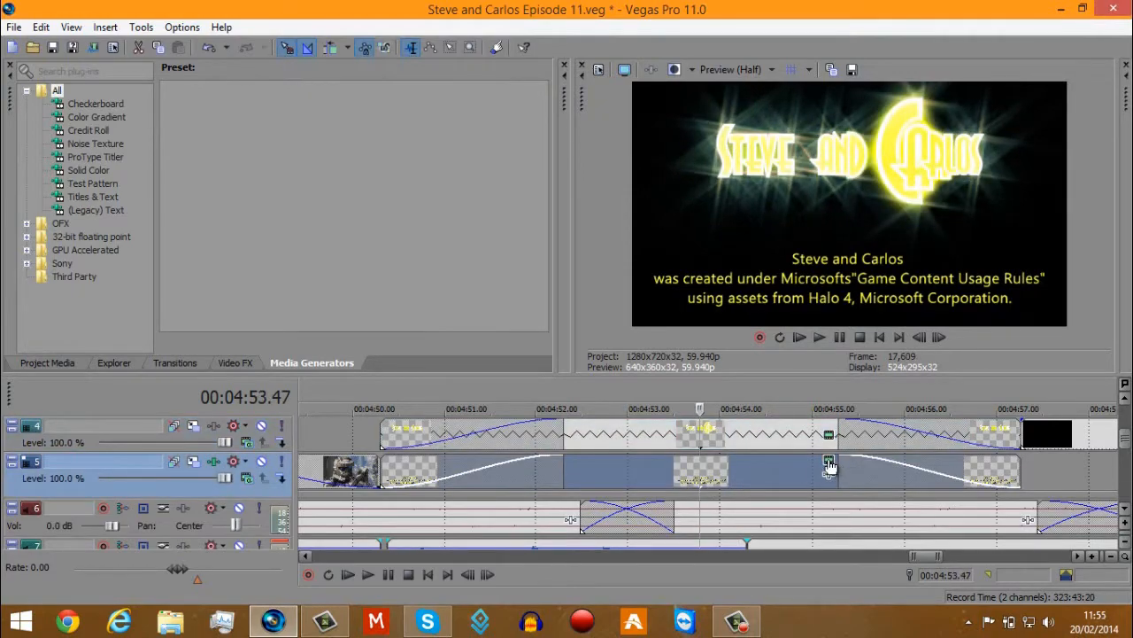
left_click(829, 462)
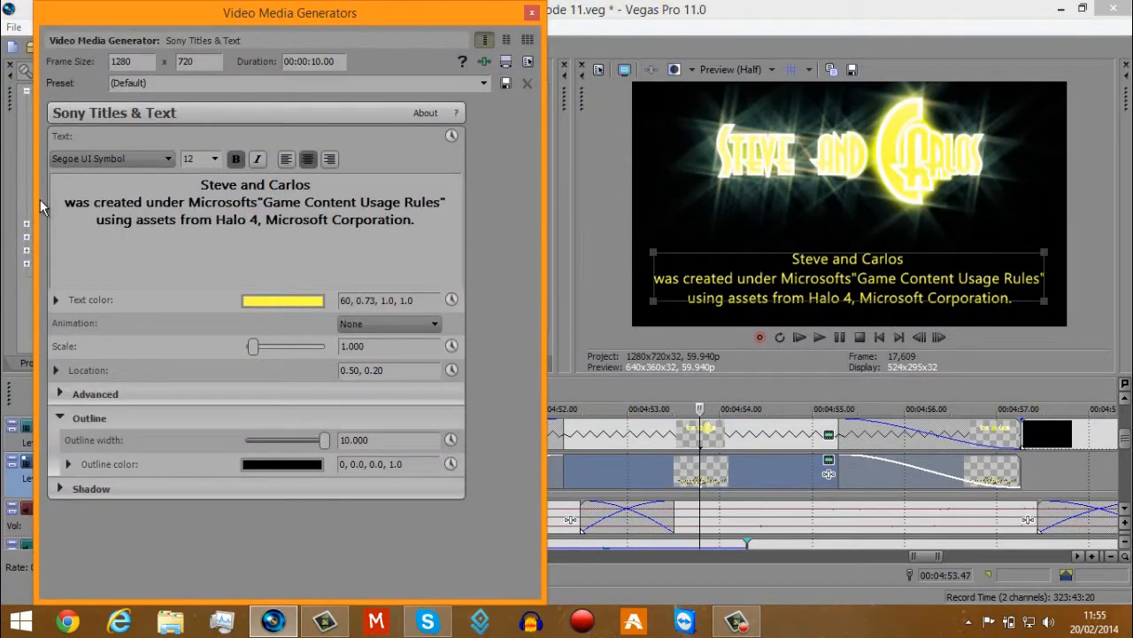
left_click(533, 15)
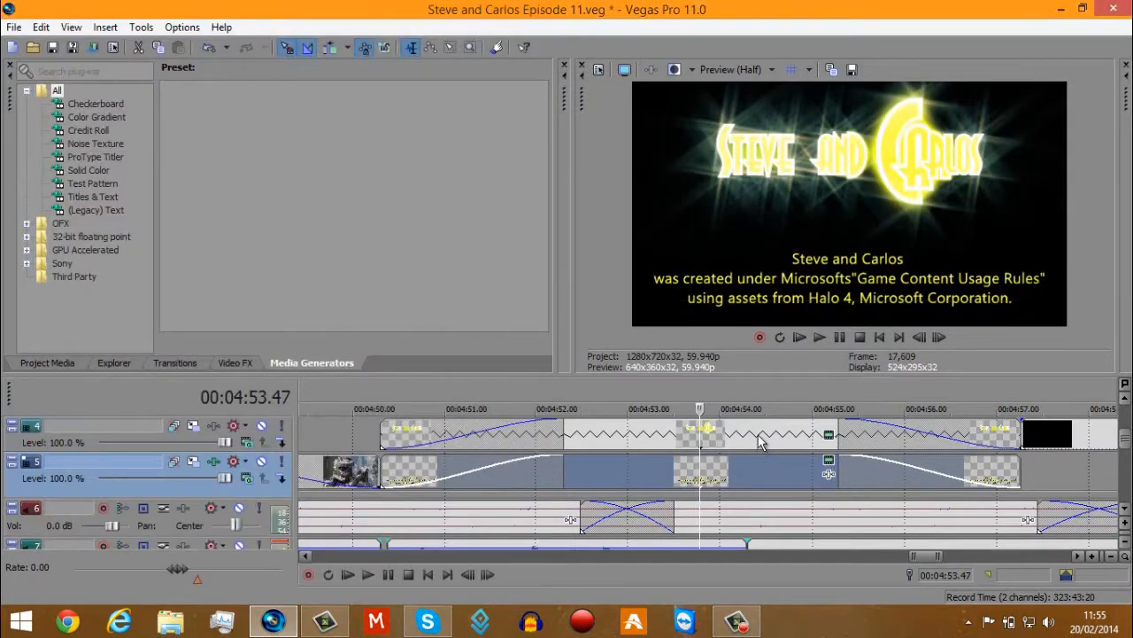
Review the series title's fade-out and the "Thanks For Watching!" end card on track 4 up to about 5:02.
left_click(761, 440)
key("space")
scroll(782, 425, "up", 3)
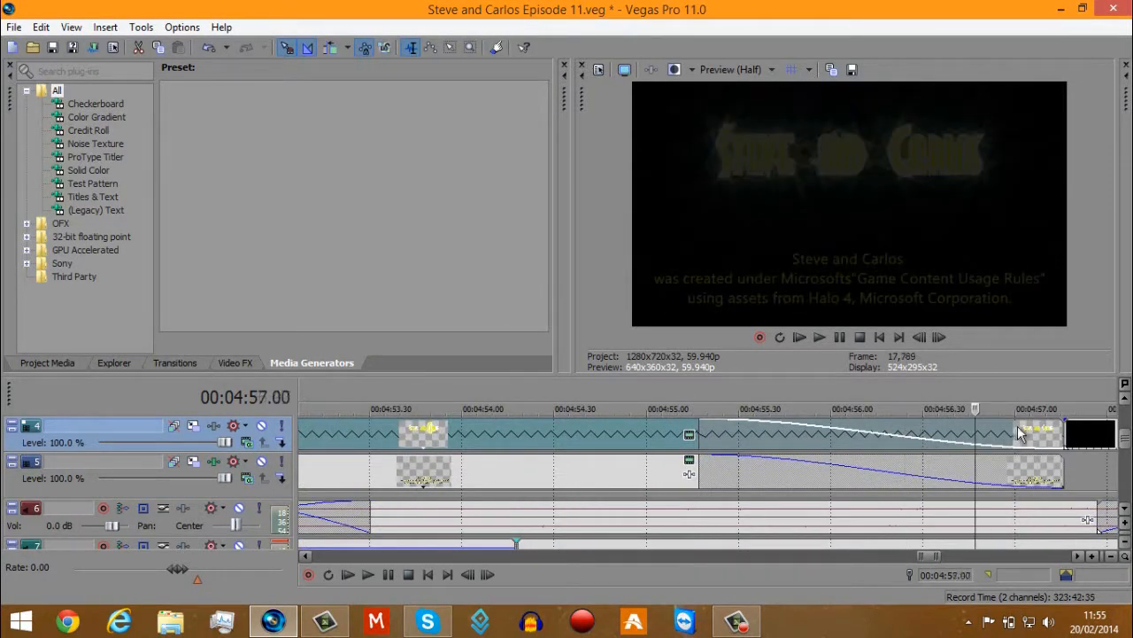
scroll(1009, 434, "down", 3)
left_click_drag(1126, 436, 1126, 429)
left_click(823, 483)
scroll(823, 484, "up", 3)
scroll(836, 478, "down", 3)
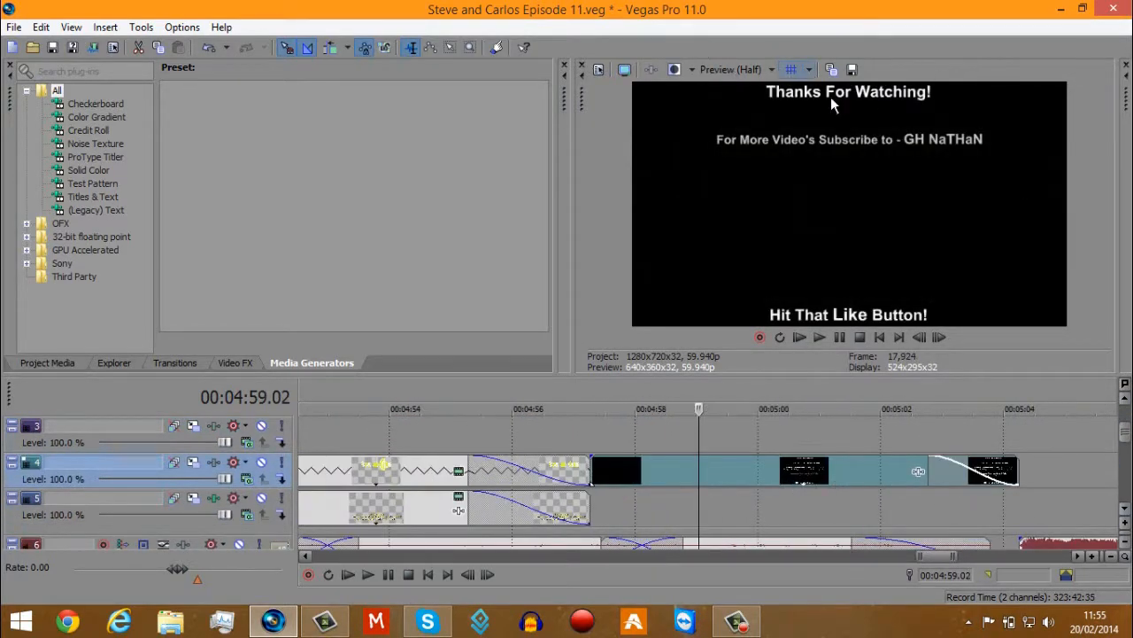
left_click(928, 474)
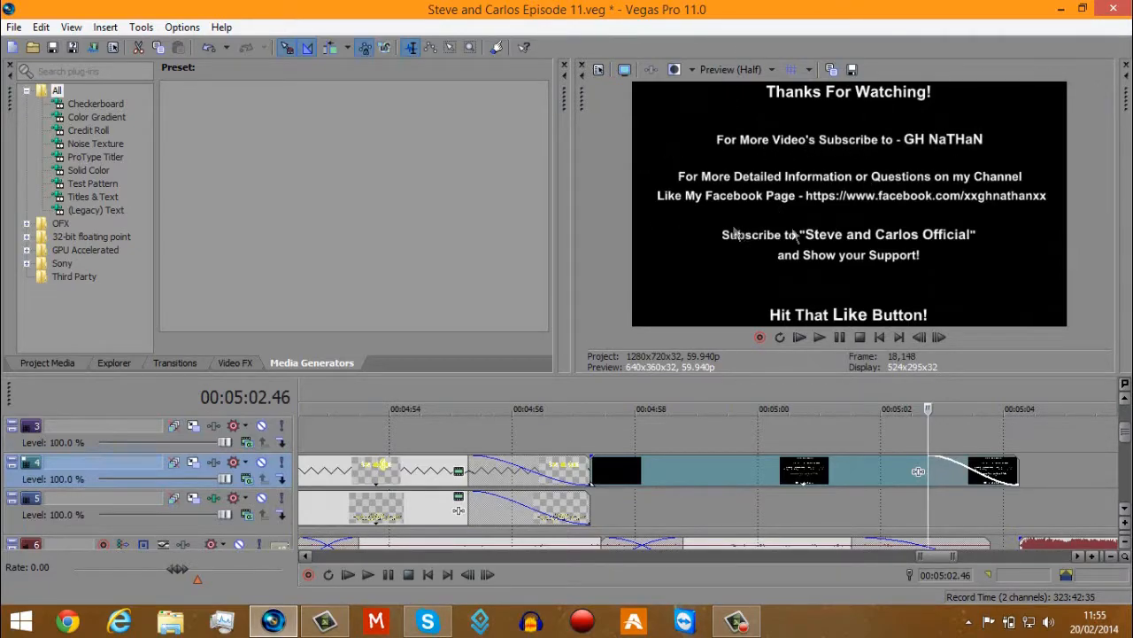
Review the start of the end credits on track 1 and the first clip below them on track 2, at about 5:06.
left_click_drag(1125, 432, 1125, 412)
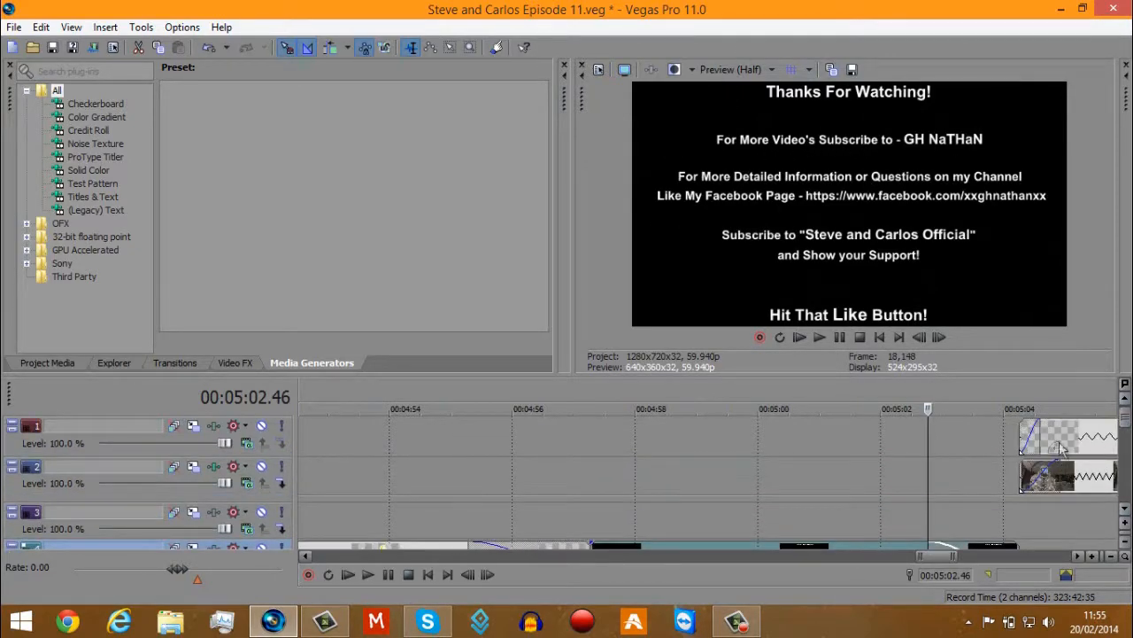
left_click(1065, 435)
scroll(1065, 434, "up", 2)
scroll(1065, 436, "down", 3)
left_click(768, 478)
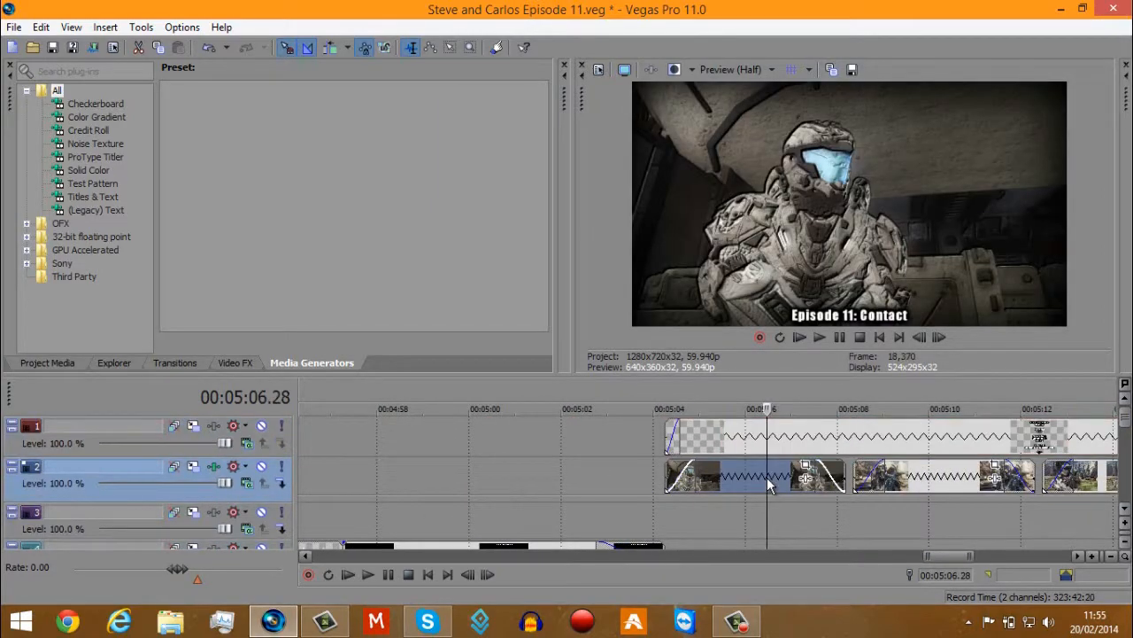
scroll(767, 479, "up", 2)
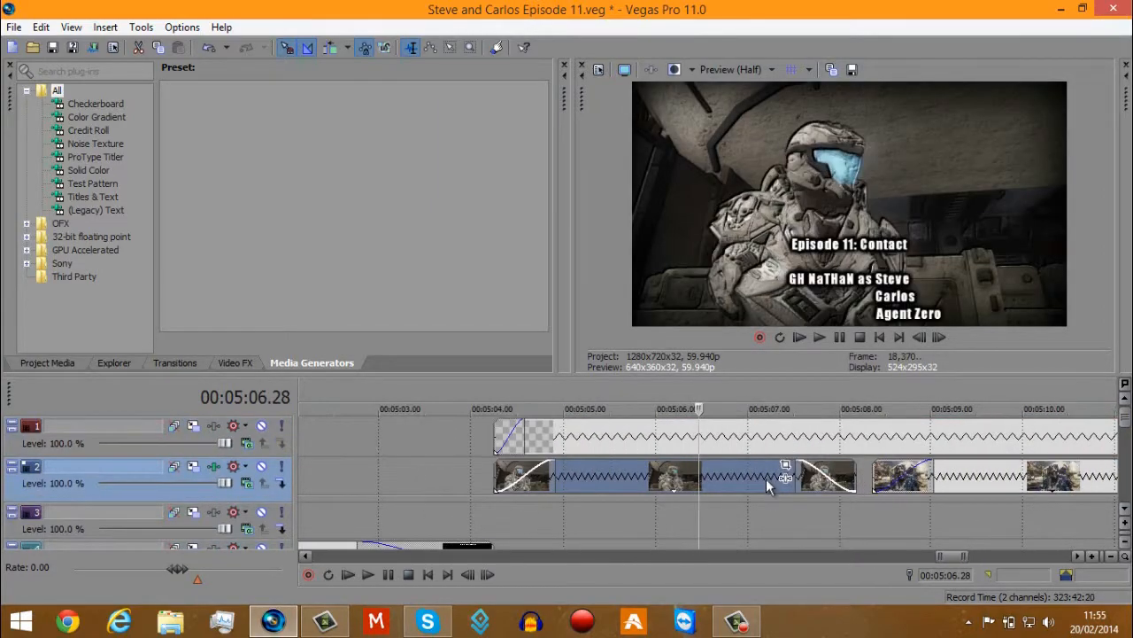
Inspect the Soft Contrast and Bump Map settings in the video track effects of track 2.
left_click(213, 467)
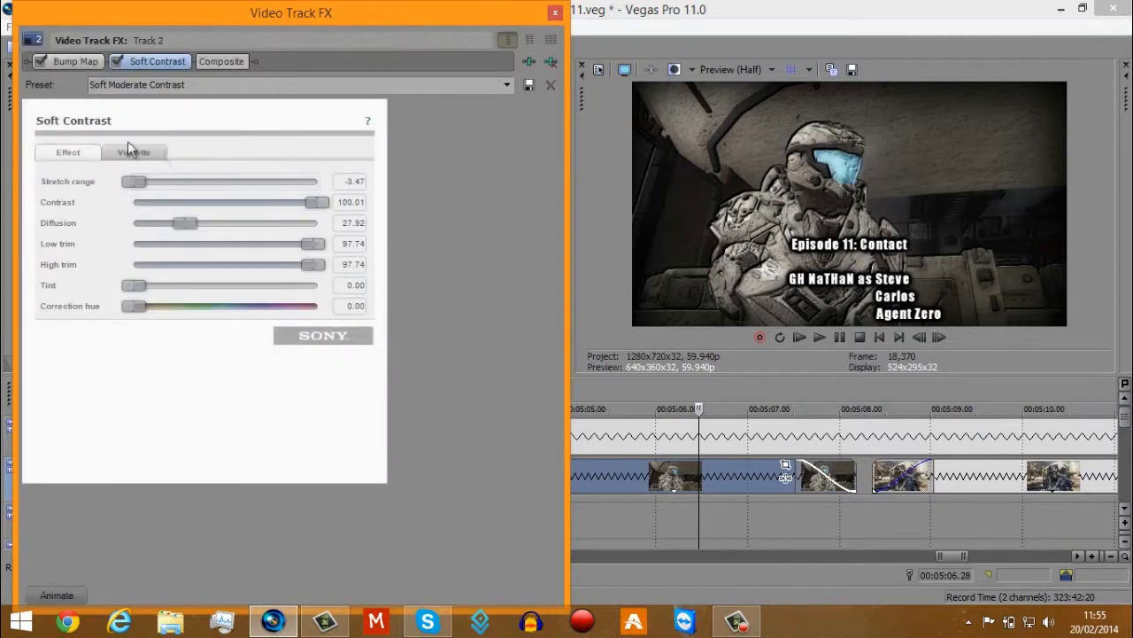
left_click(162, 63)
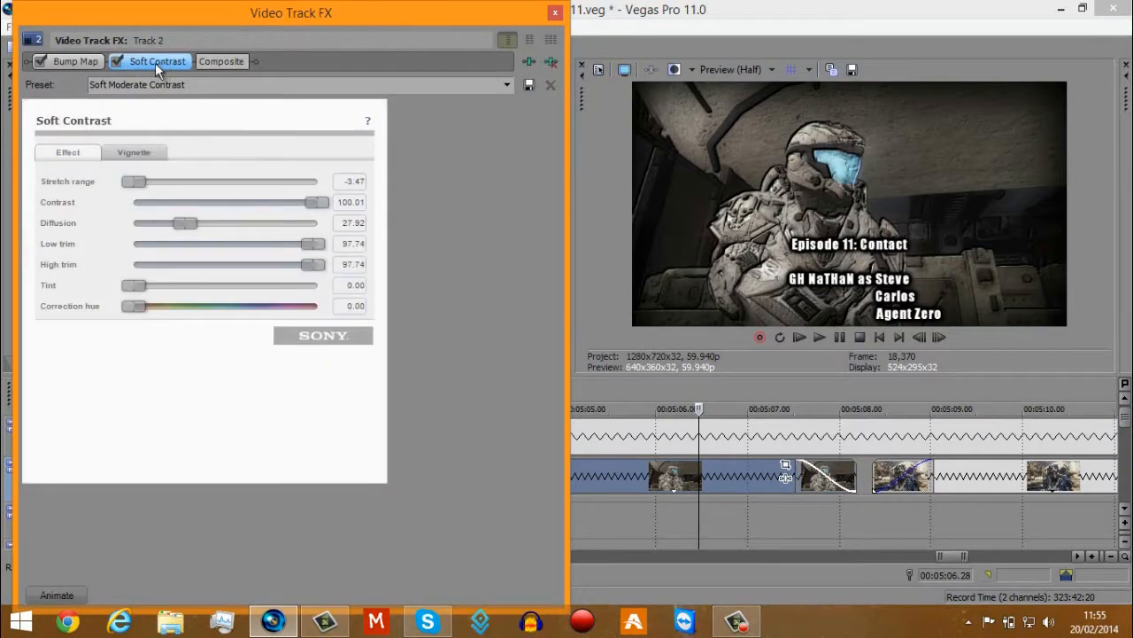
left_click(69, 62)
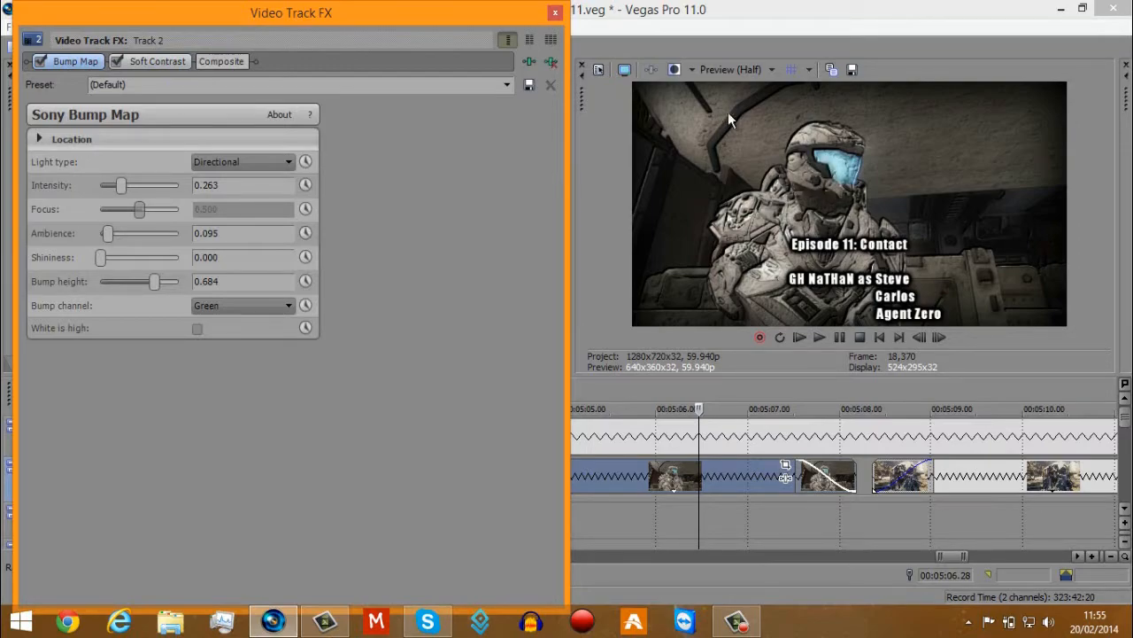
Compare the credits footage with the Bump Map and Soft Contrast effects of track 2 off and on, leave both enabled and close the effects.
left_click(116, 62)
left_click(40, 63)
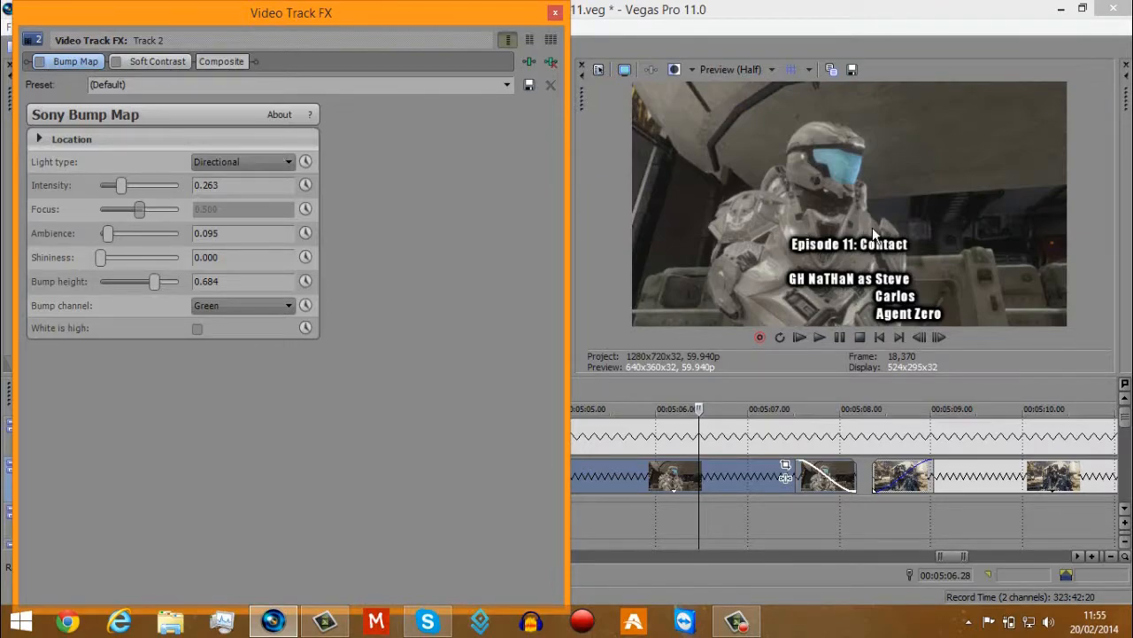
left_click(41, 62)
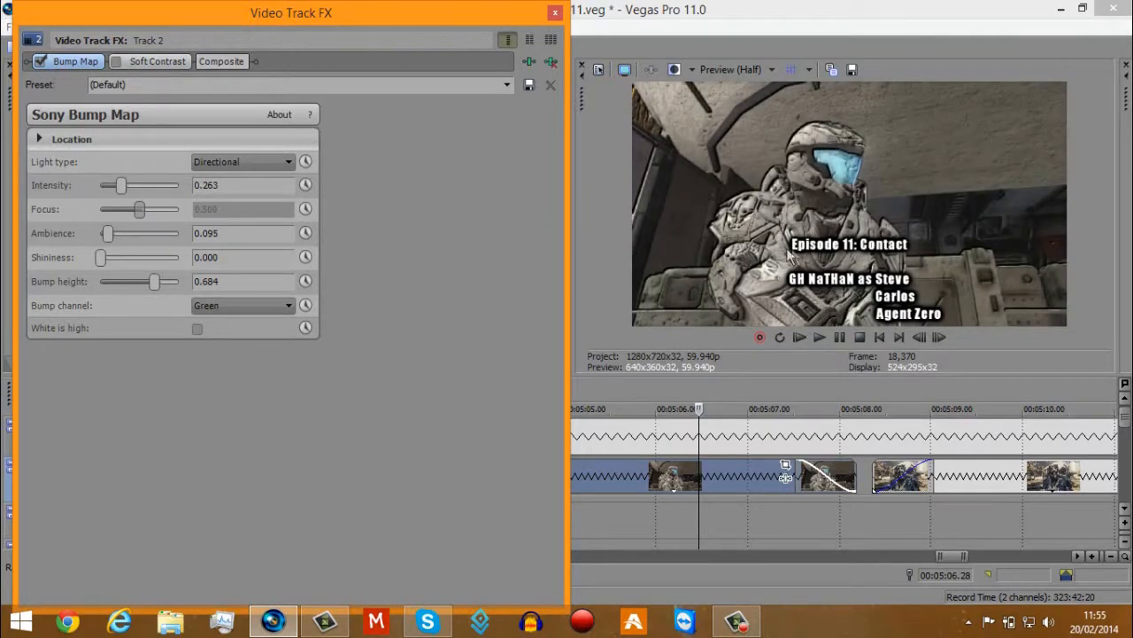
left_click(116, 62)
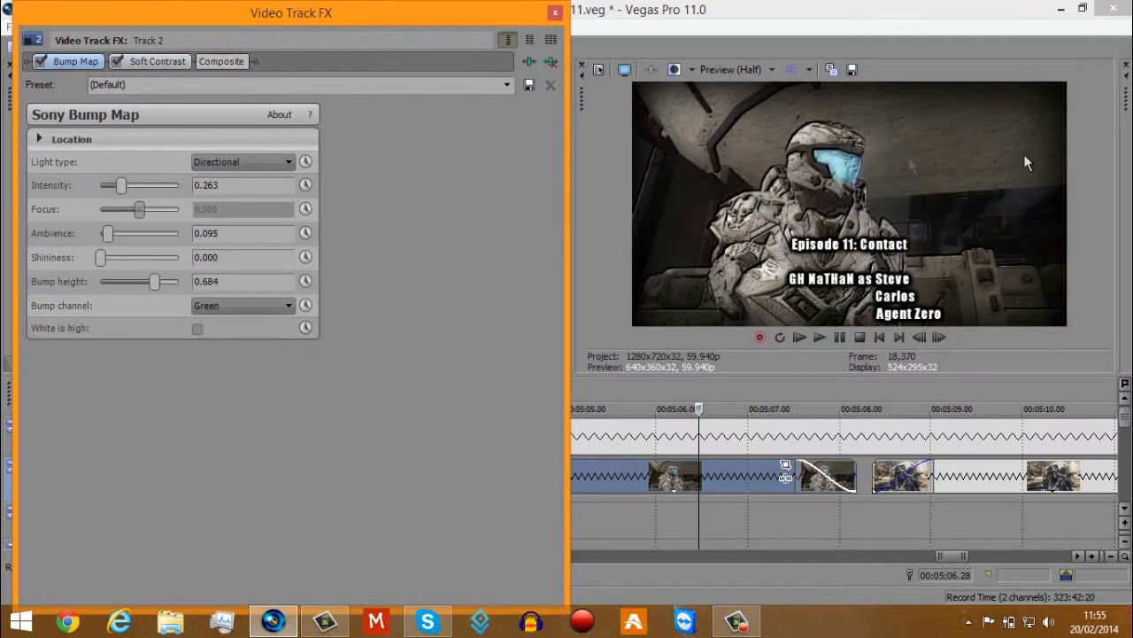
left_click(116, 62)
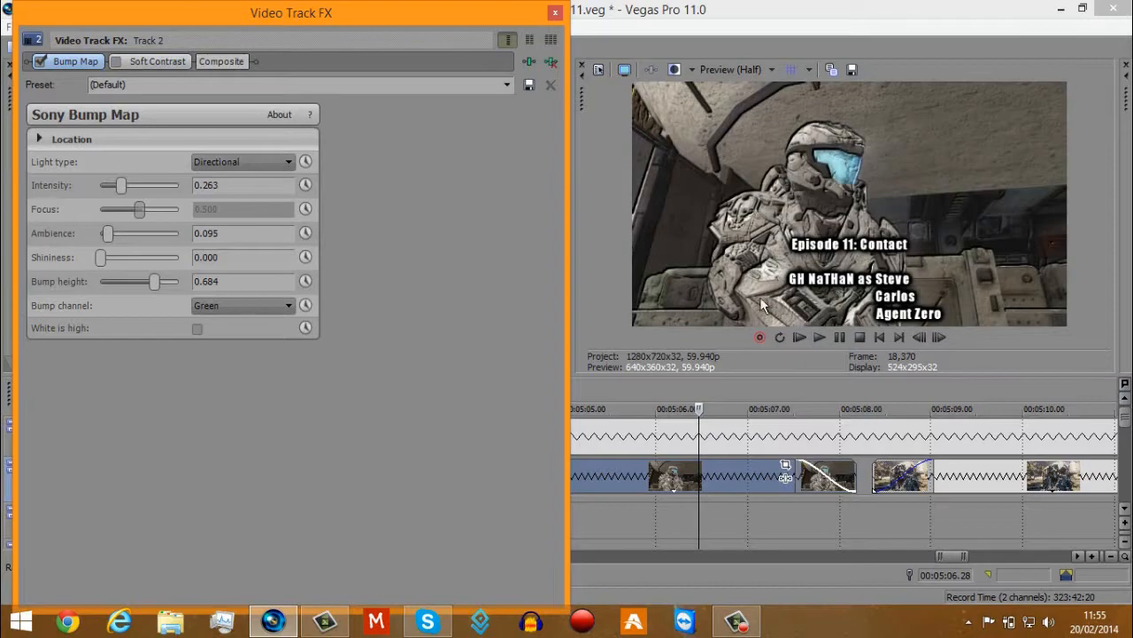
left_click(116, 62)
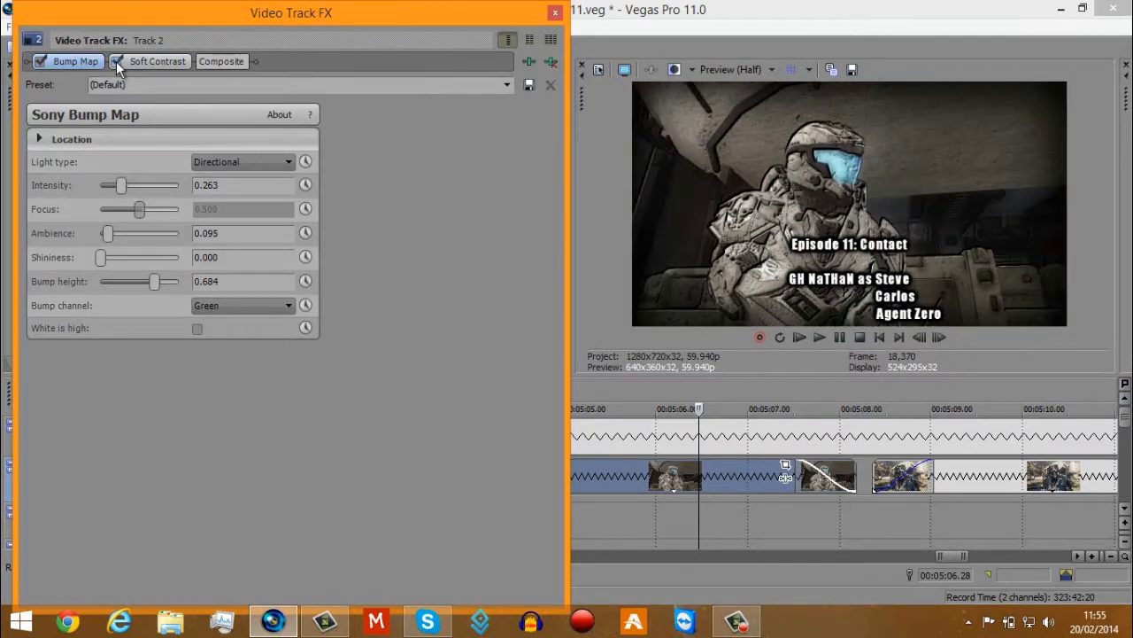
left_click(556, 15)
Set the preview quality to Draft (Half) and play the end credits from 5:04.15 to about 5:09.
left_click(497, 478)
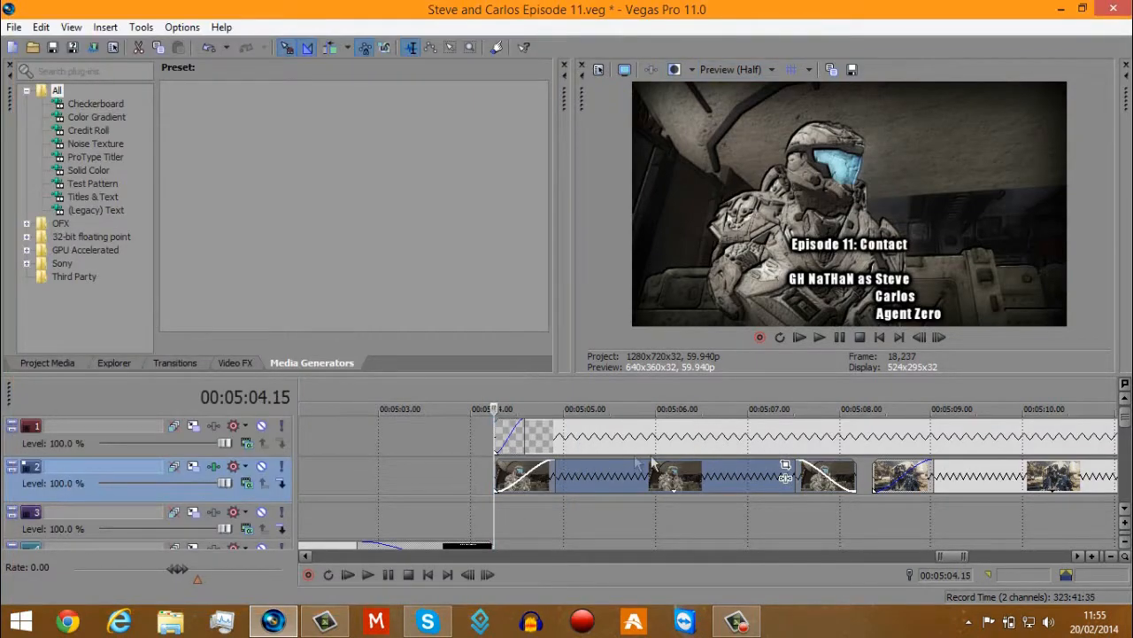
left_click(733, 69)
mouse_move(770, 93)
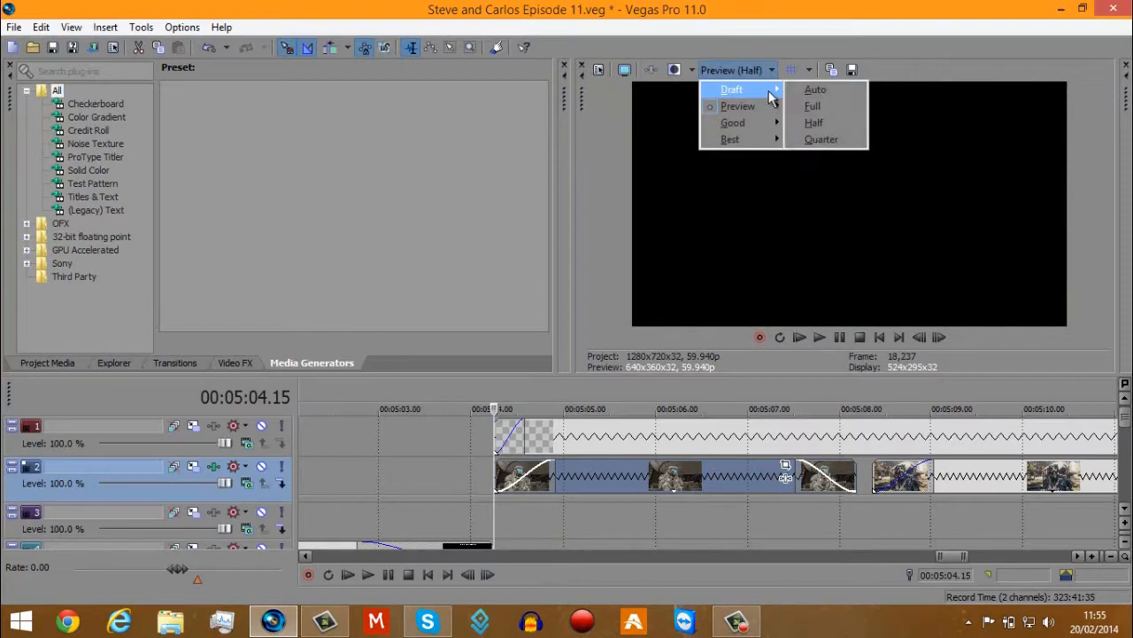
left_click(828, 125)
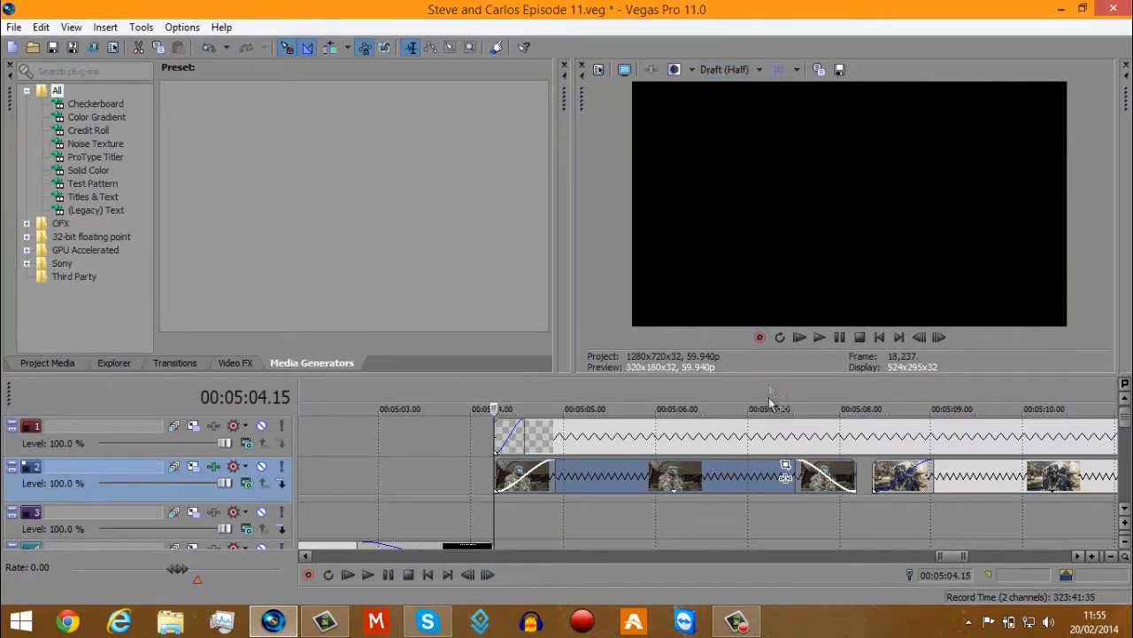
left_click(819, 337)
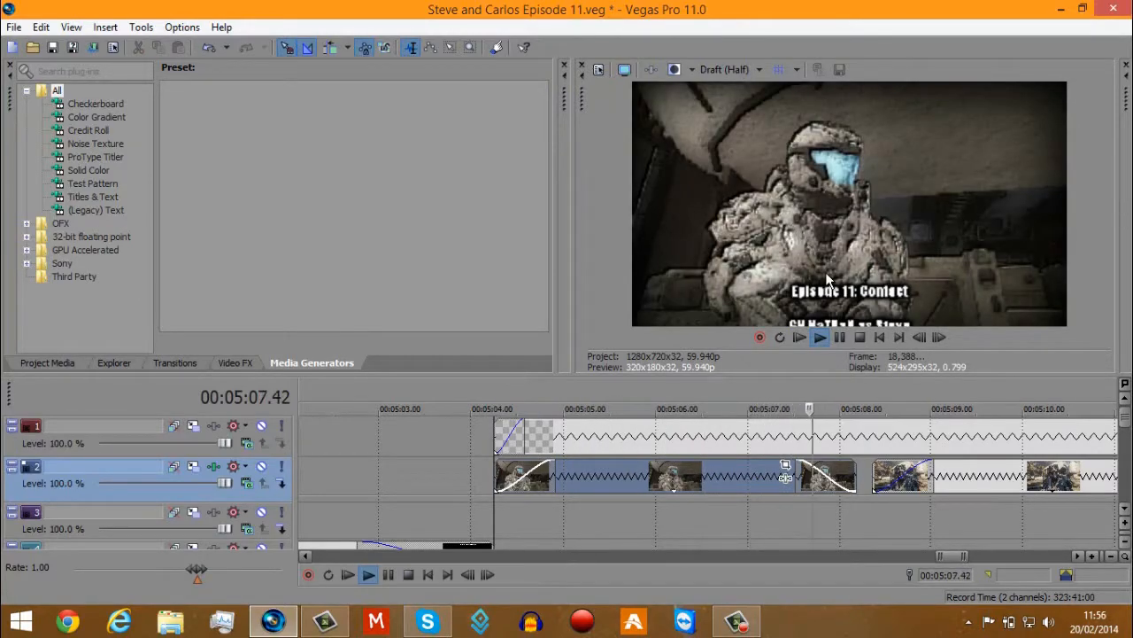
left_click(842, 340)
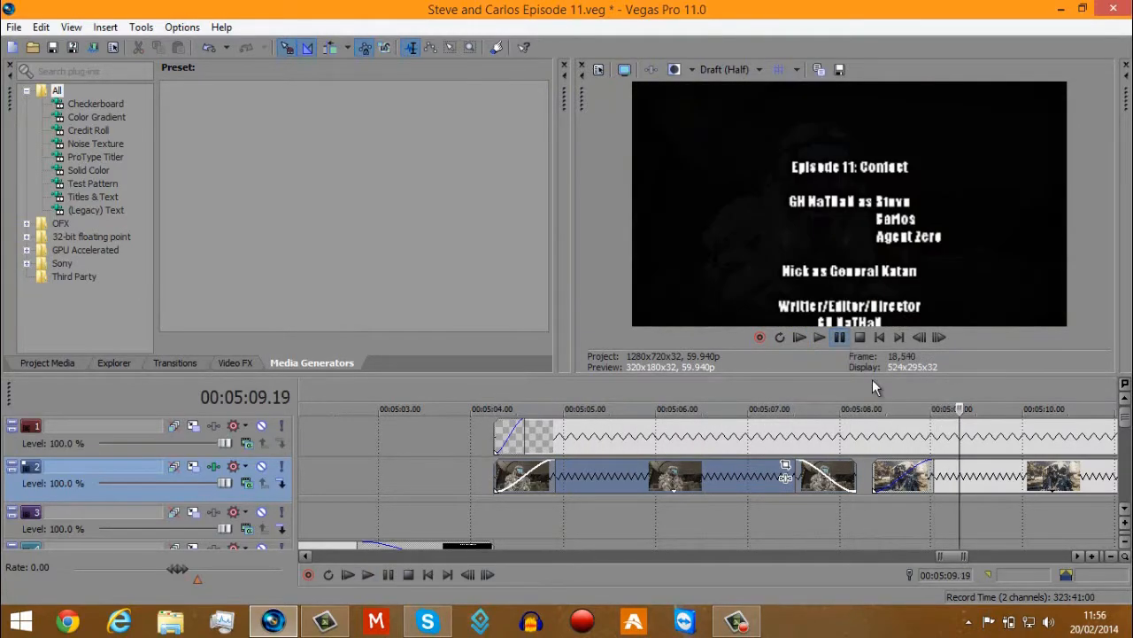
Review the rest of the scrolling credits on track 1 and the clips beneath them on track 2, up to about 5:18.
scroll(922, 415, "down", 2)
scroll(922, 414, "down", 2)
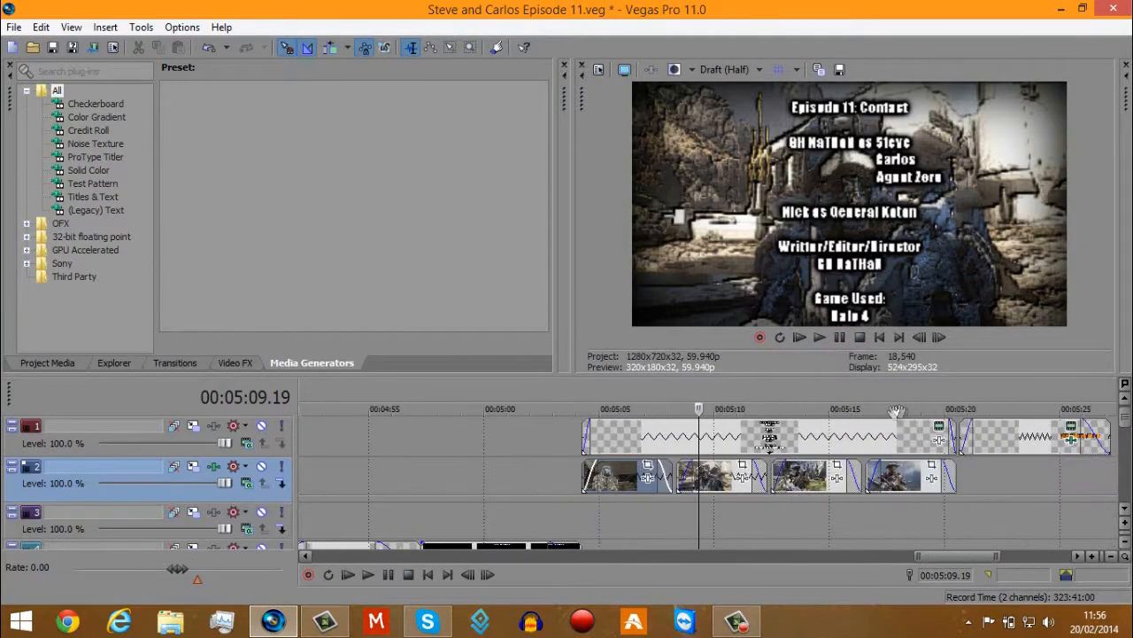
left_click(718, 445)
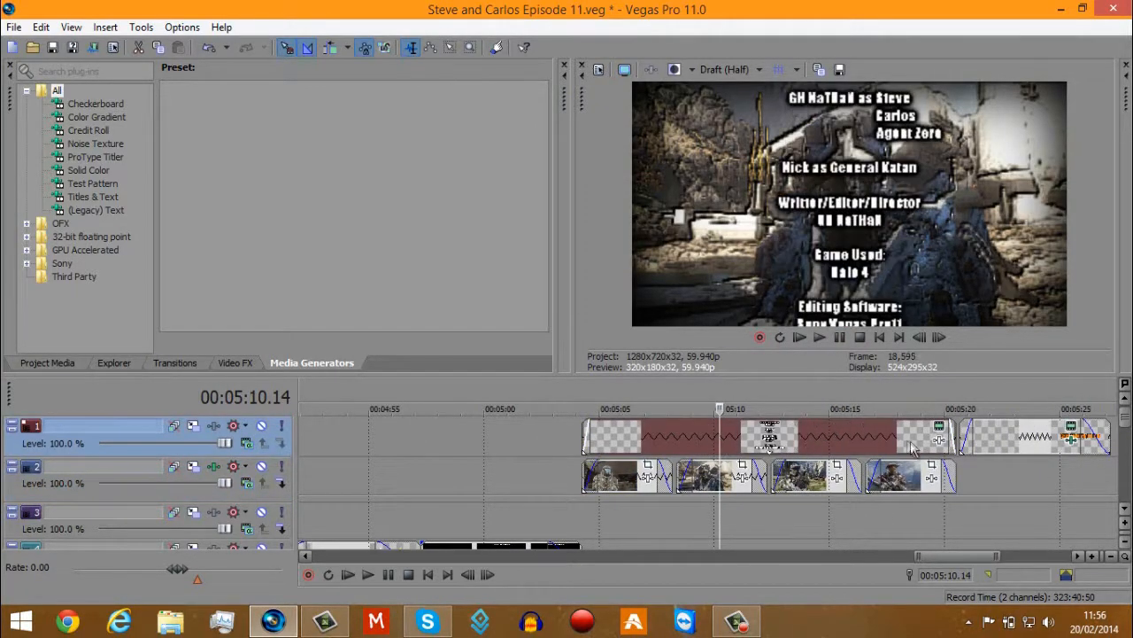
left_click(767, 446)
left_click(813, 443)
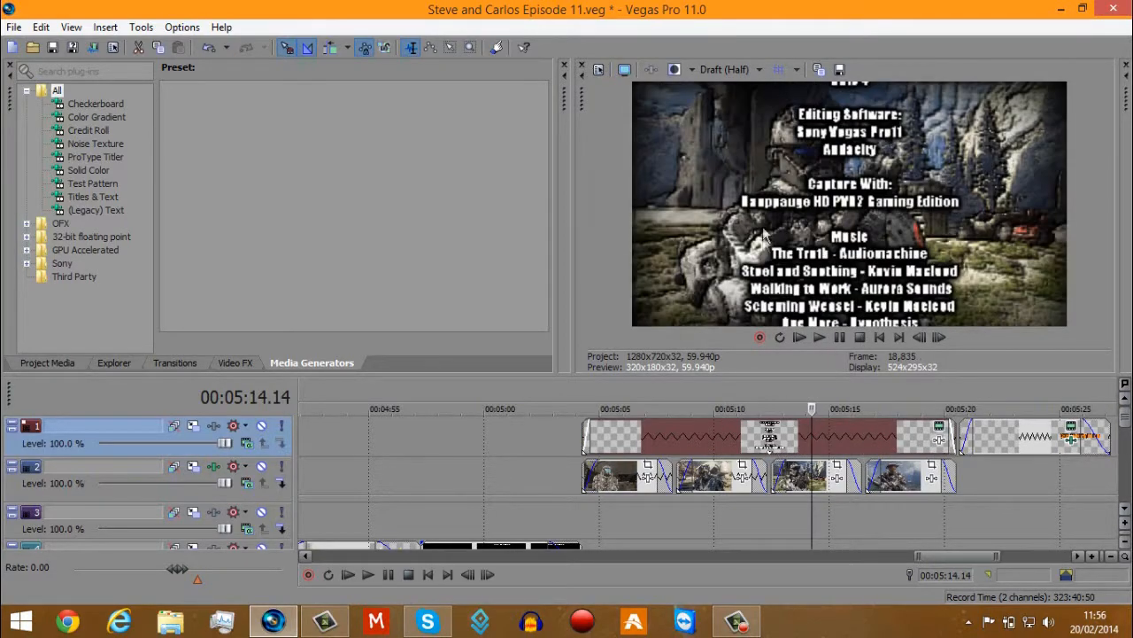
scroll(469, 536, "down", 3)
left_click(446, 532)
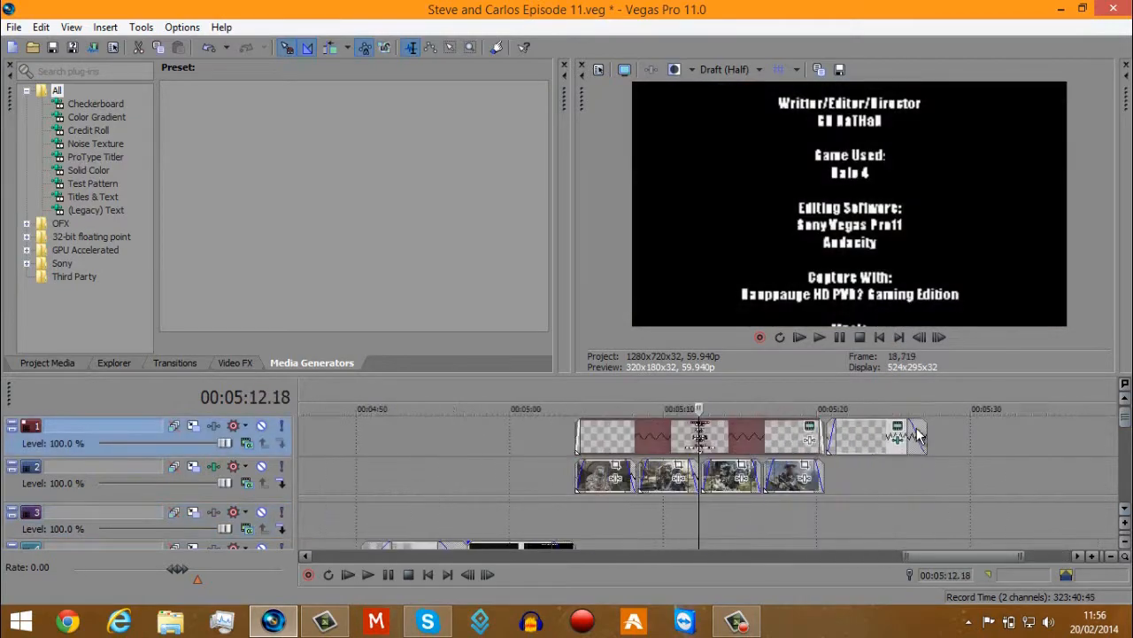
left_click(846, 474)
scroll(841, 470, "up", 3)
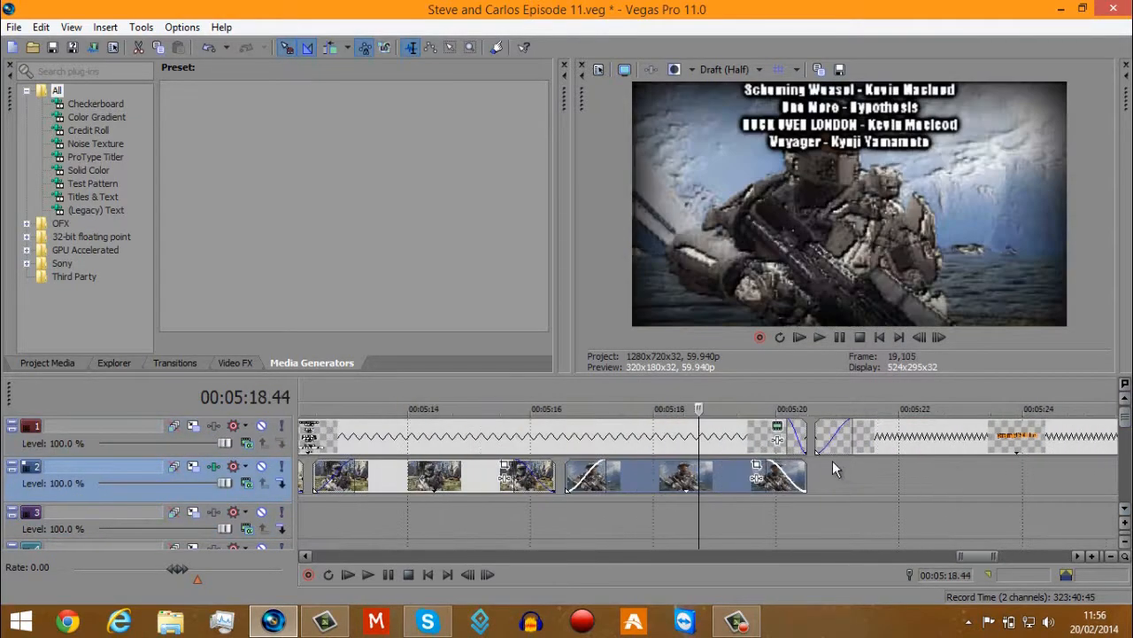
Set the preview quality to Preview (Full) and review the closing channel title on track 1 up to about 5:25.
left_click(724, 69)
mouse_move(771, 106)
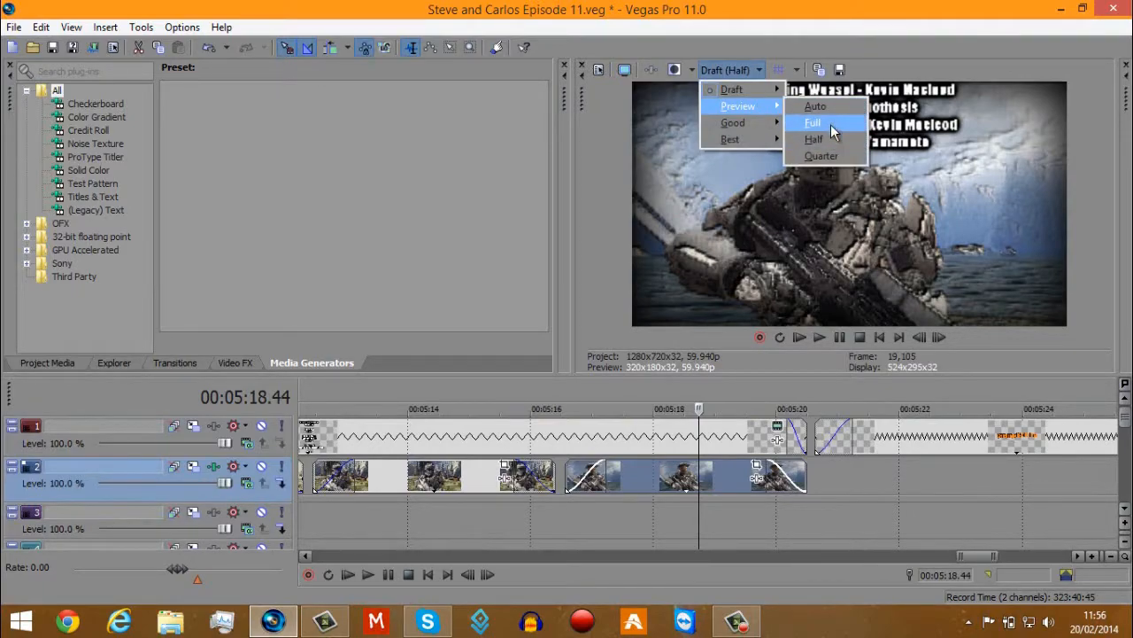
left_click(831, 124)
left_click(935, 439)
scroll(935, 439, "up", 3)
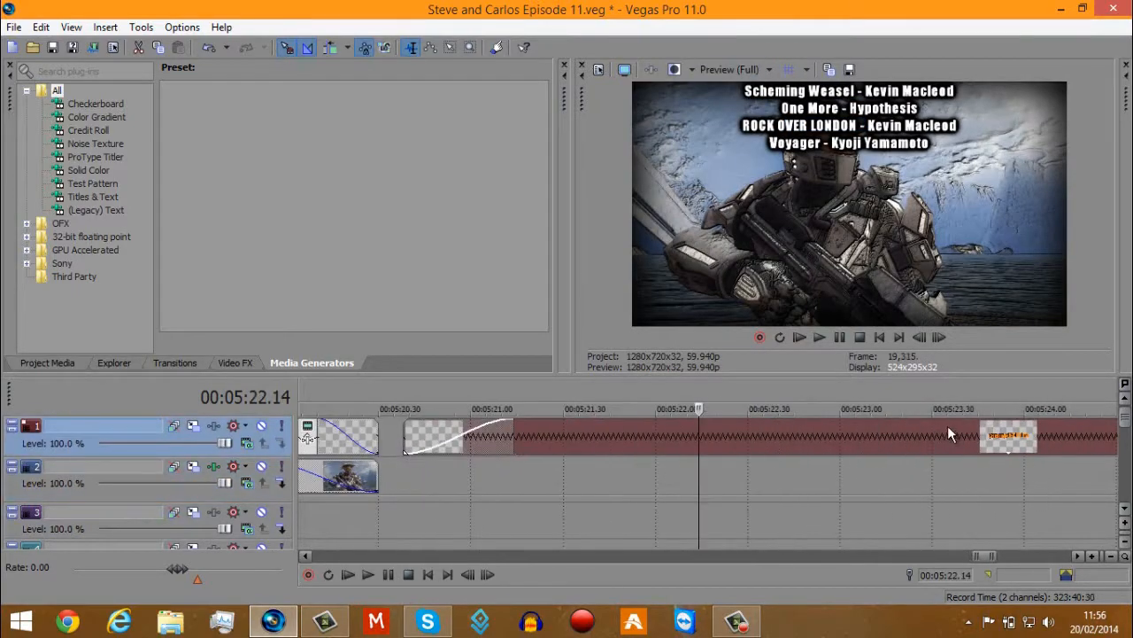
scroll(882, 449, "down", 3)
left_click(739, 439)
left_click(803, 439)
left_click(882, 446)
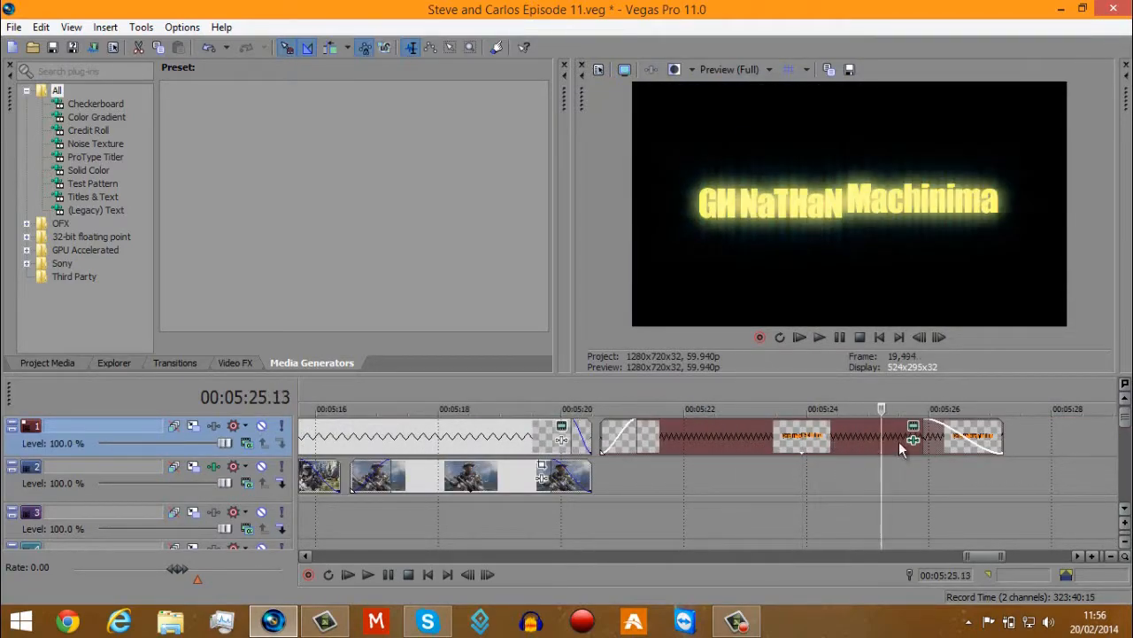
Inspect the closing title's generated media settings and its list of text animations, keeping Dropping words, and close them.
left_click(921, 432)
left_click(914, 430)
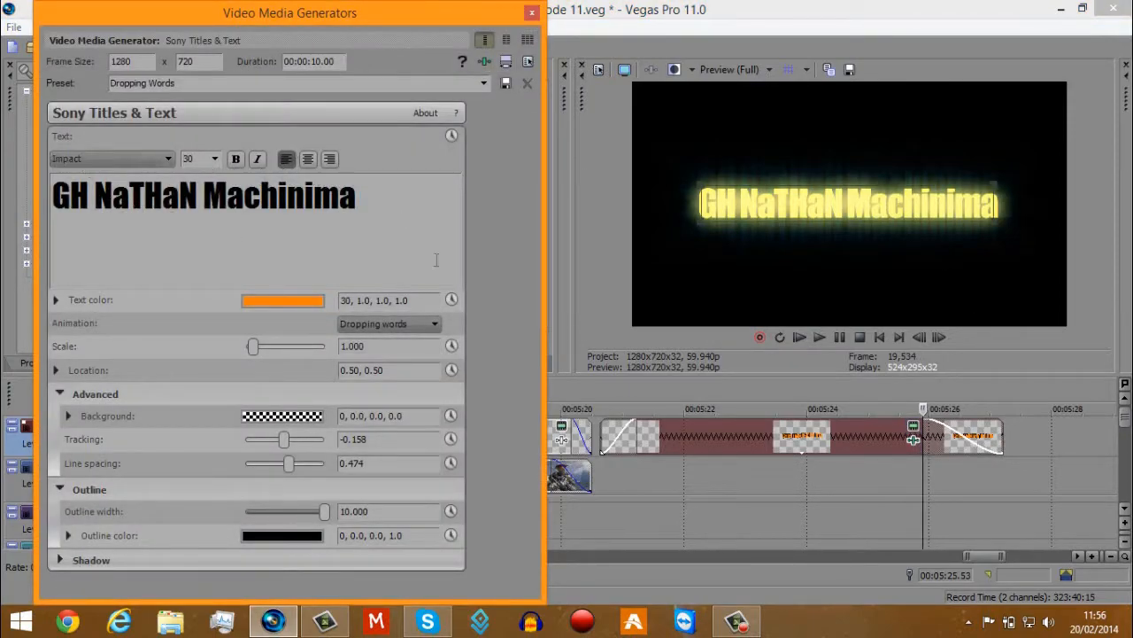
left_click(384, 324)
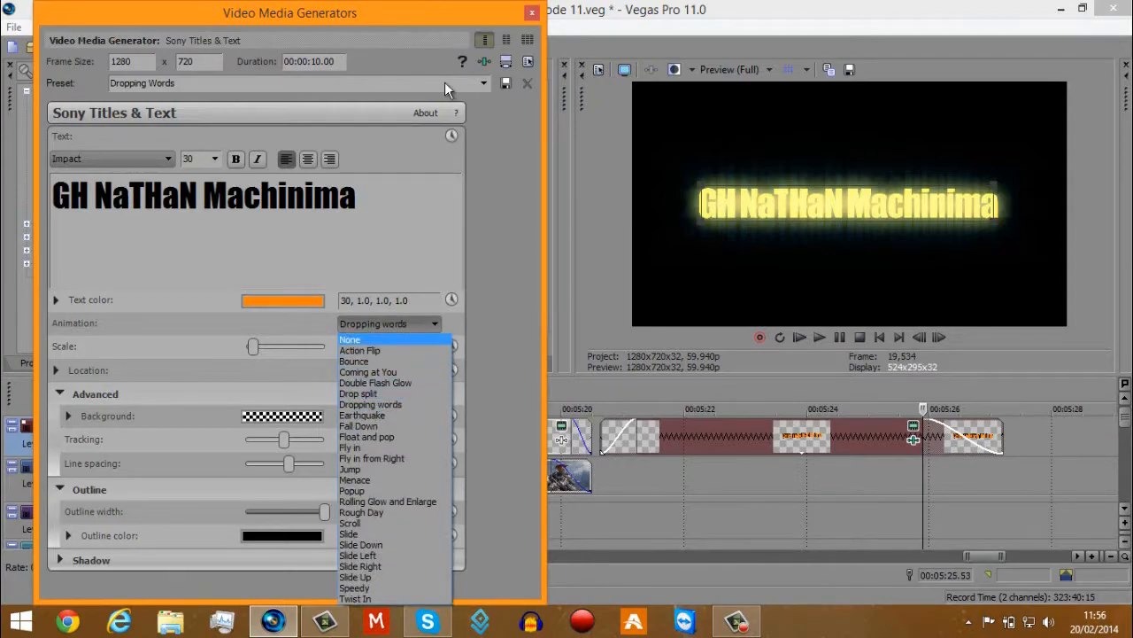
left_click(533, 15)
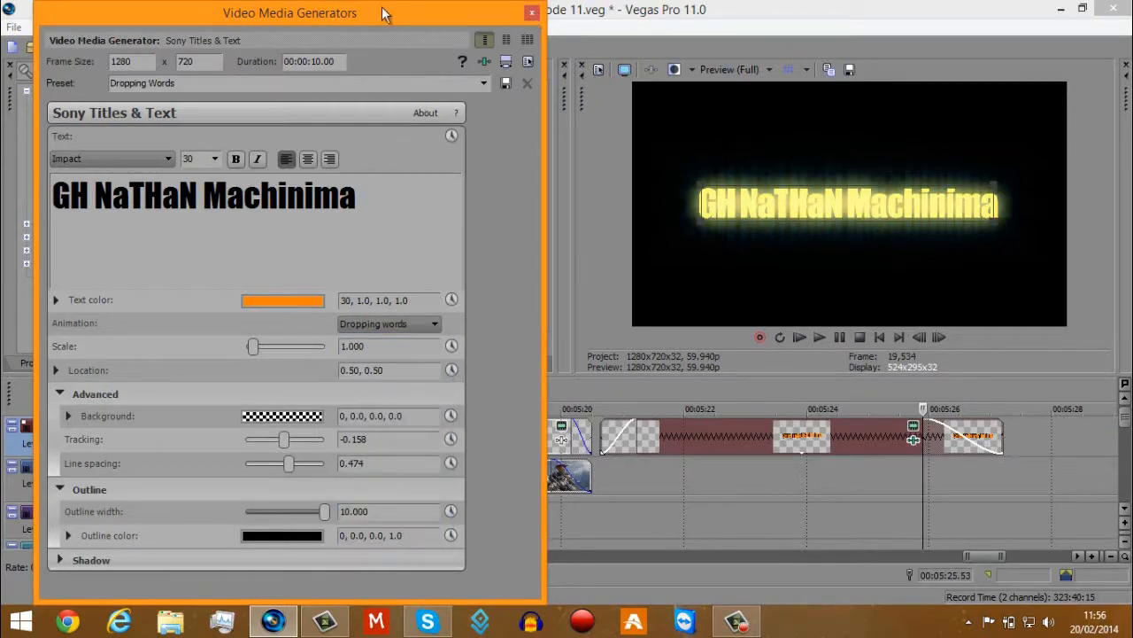
left_click(528, 13)
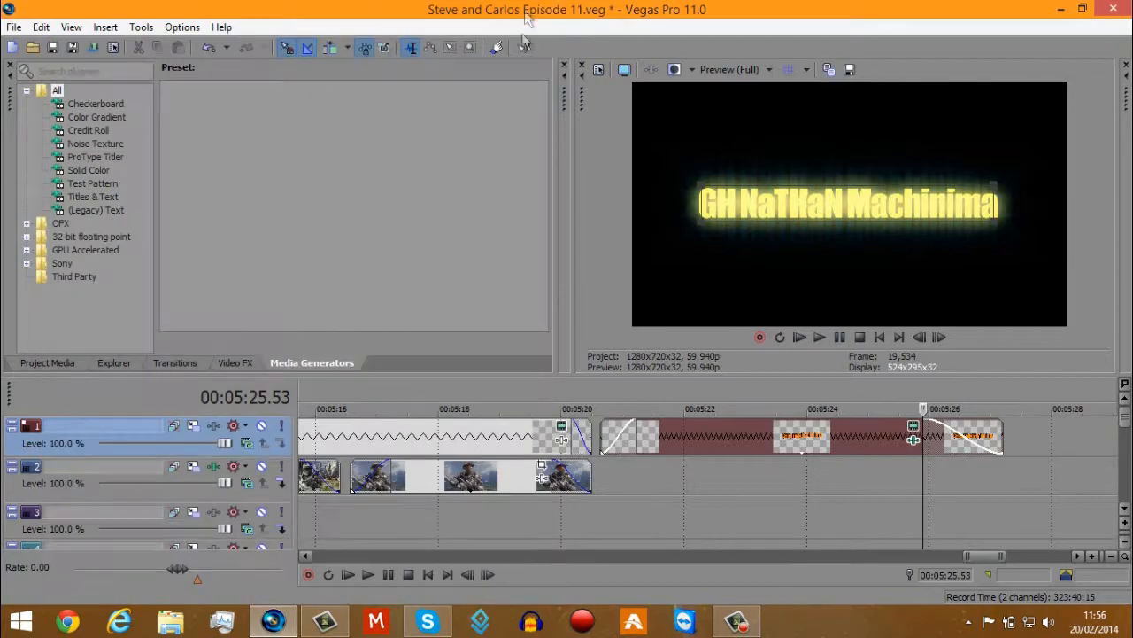
Open the closing title's event effects and compare the text with Gradient Map off and on.
left_click(912, 426)
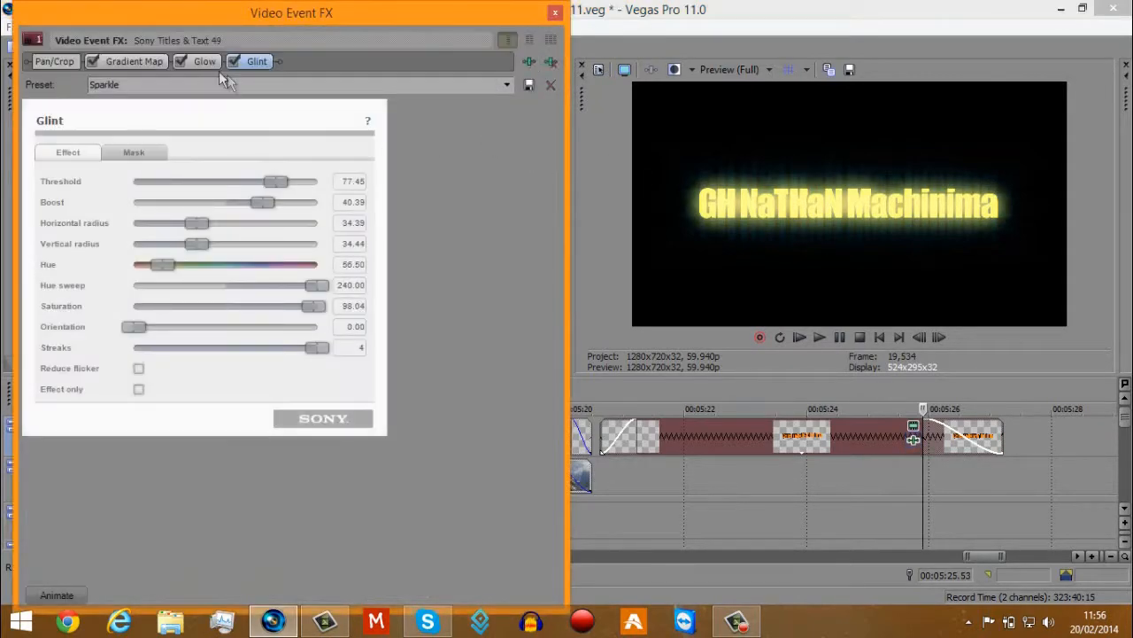
left_click(93, 61)
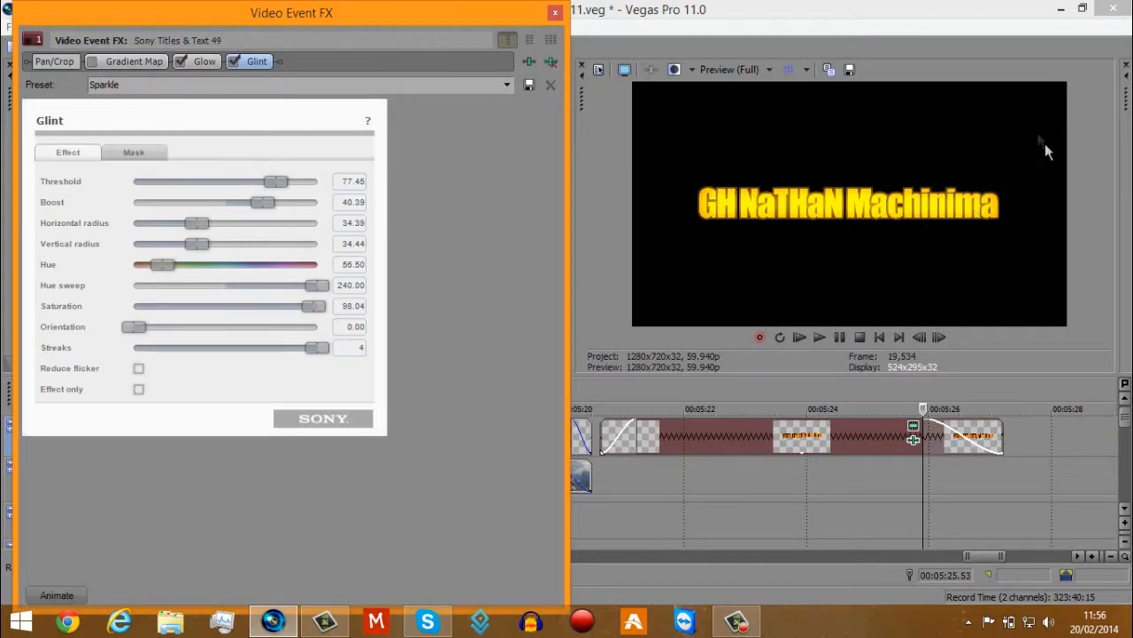
left_click(93, 61)
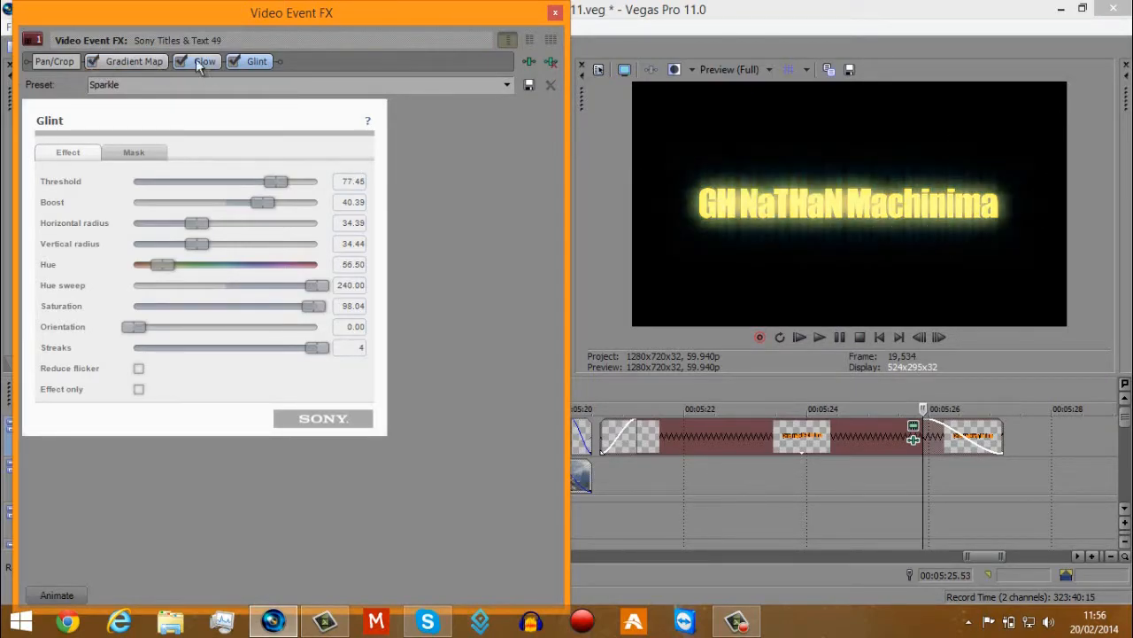
Switch off the closing title's Glow effect, review several moments of the text animation without it, and re-enable Glow.
left_click(180, 61)
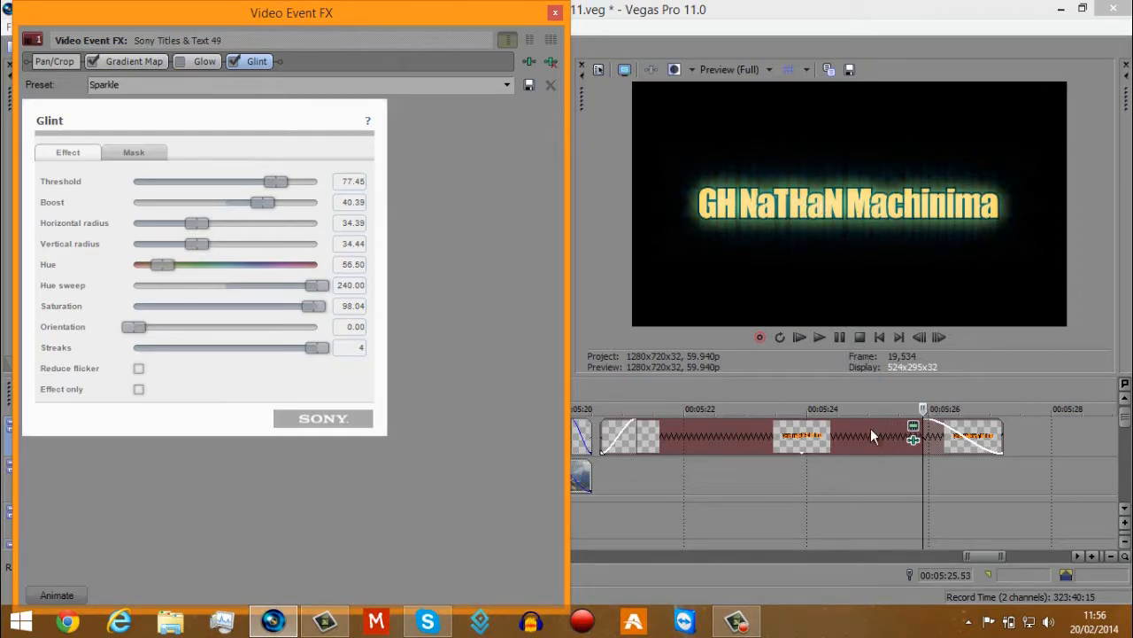
left_click(836, 437)
left_click(763, 441)
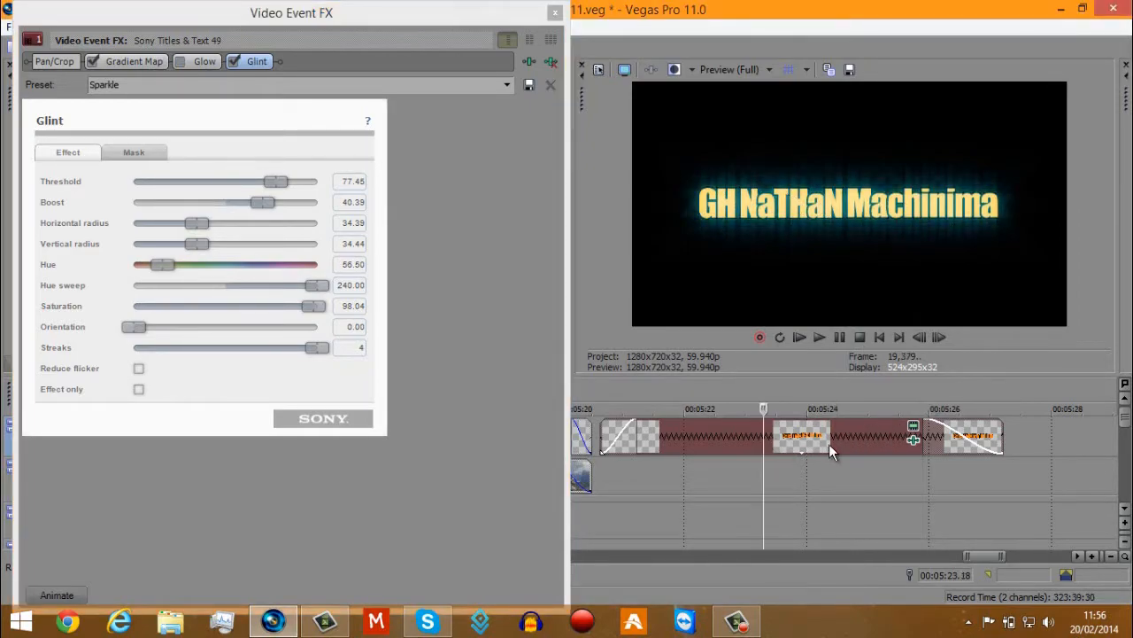
key("space")
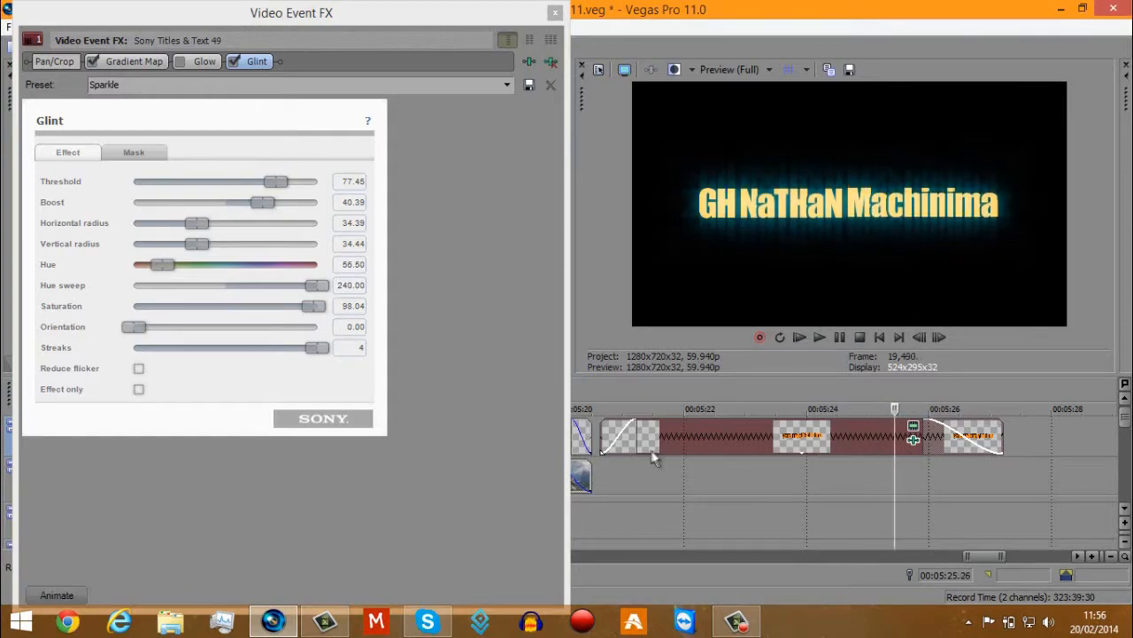
left_click(710, 440)
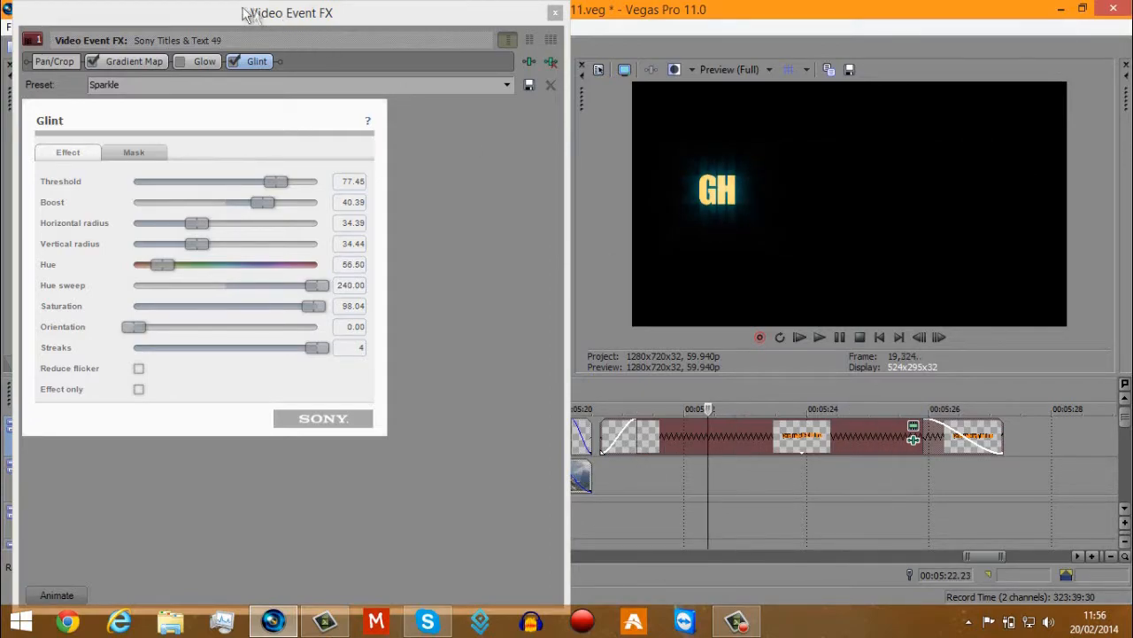
left_click(181, 61)
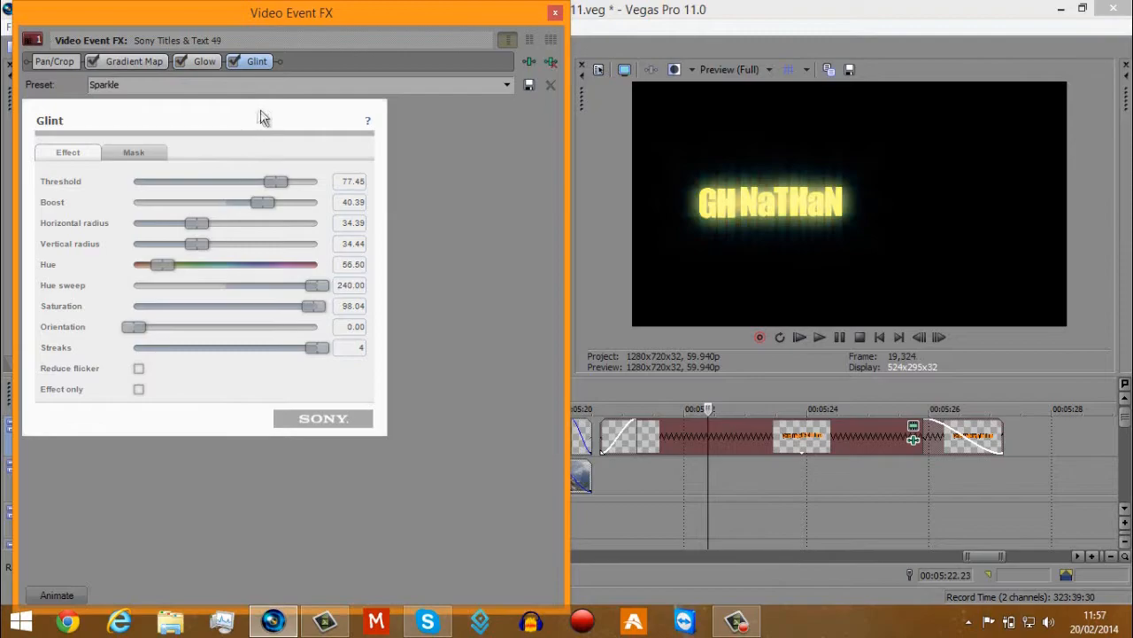
Compare the closing title with the Glint effect off and on at about 5:25, leave it enabled and close the effects.
left_click(235, 61)
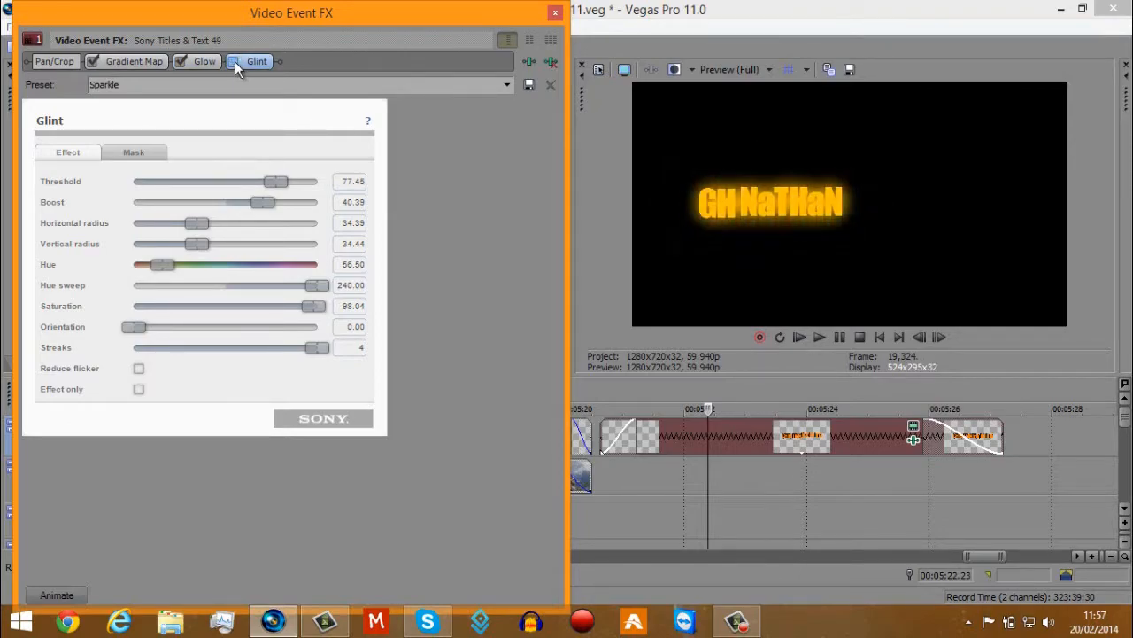
left_click(904, 434)
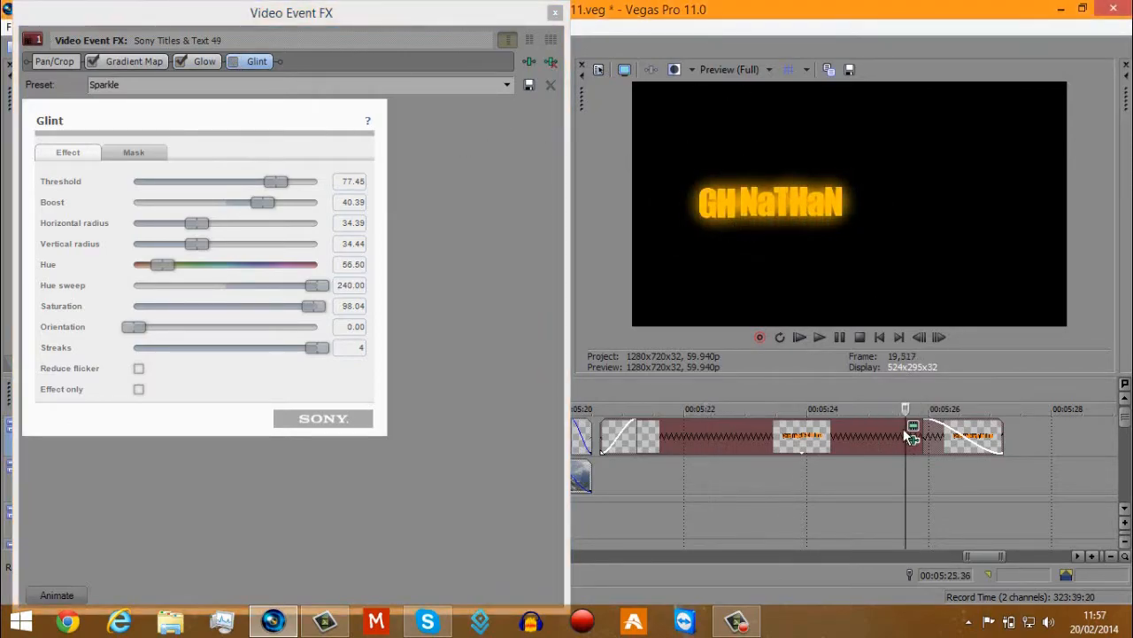
left_click(235, 61)
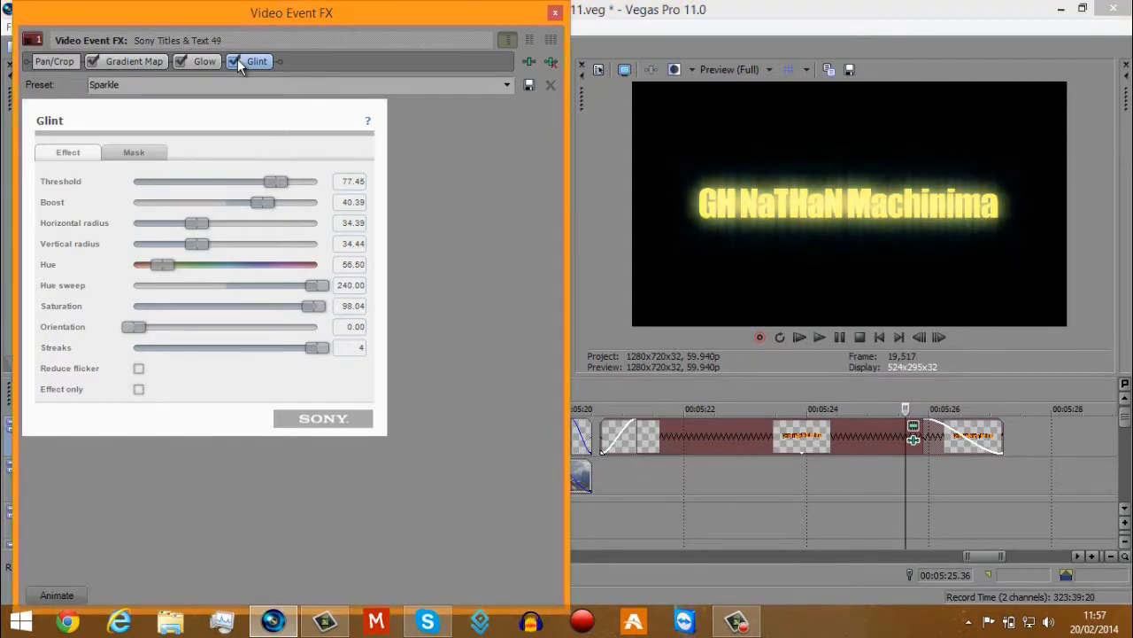
left_click(554, 13)
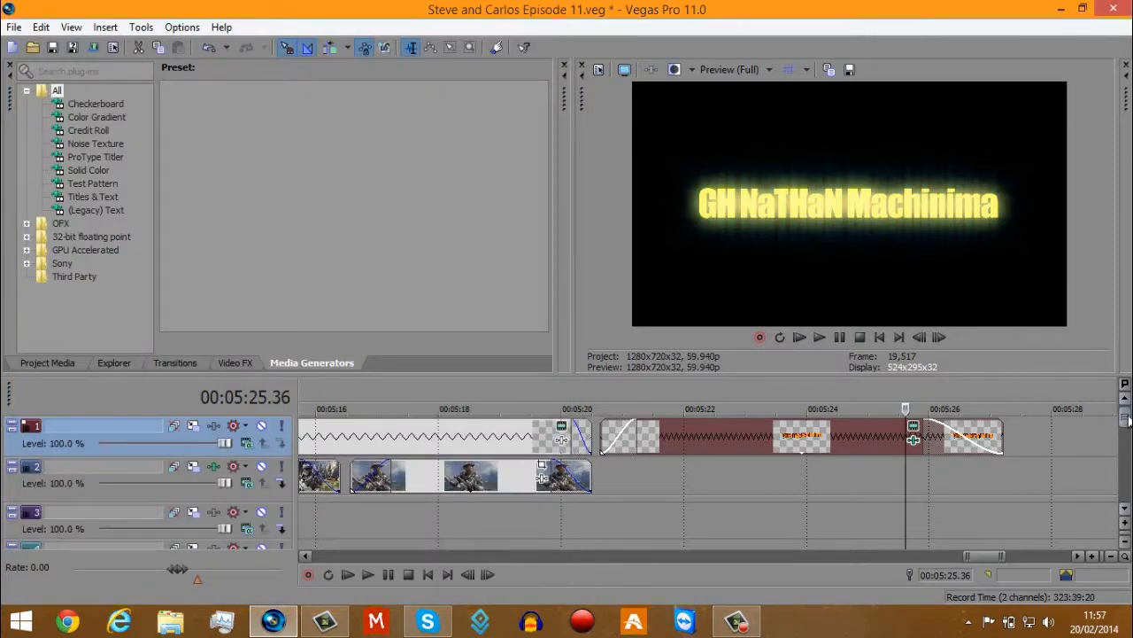
Play the post-credits gameplay clip on track 5 from its start at about 5:27 through to its end.
scroll(1032, 472, "down", 4)
left_click_drag(1124, 419, 1124, 444)
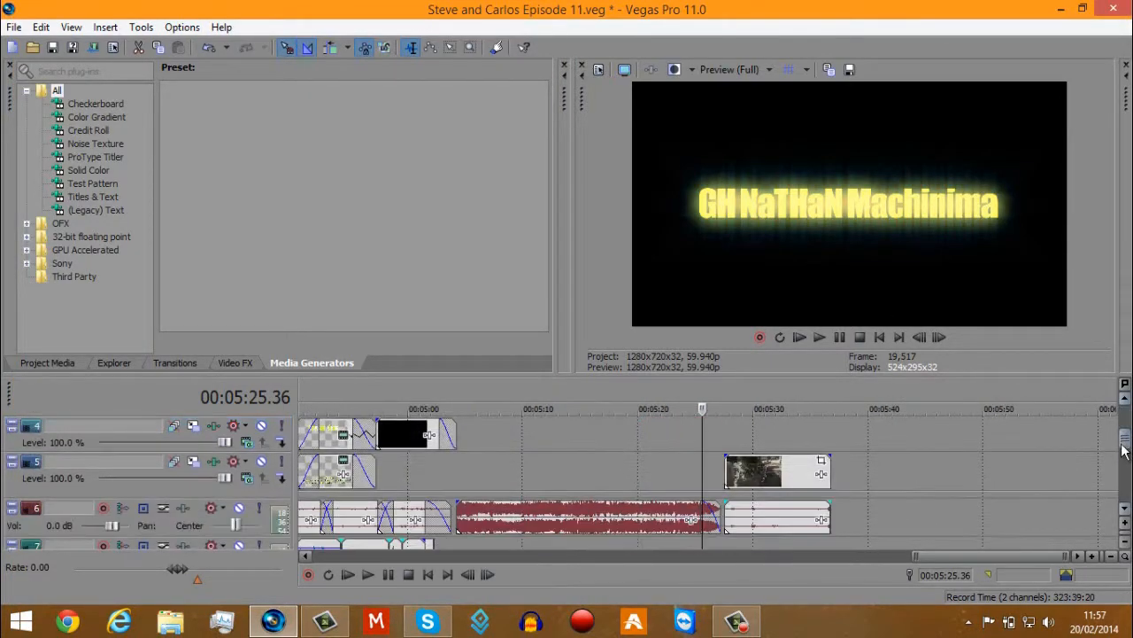
left_click(732, 475)
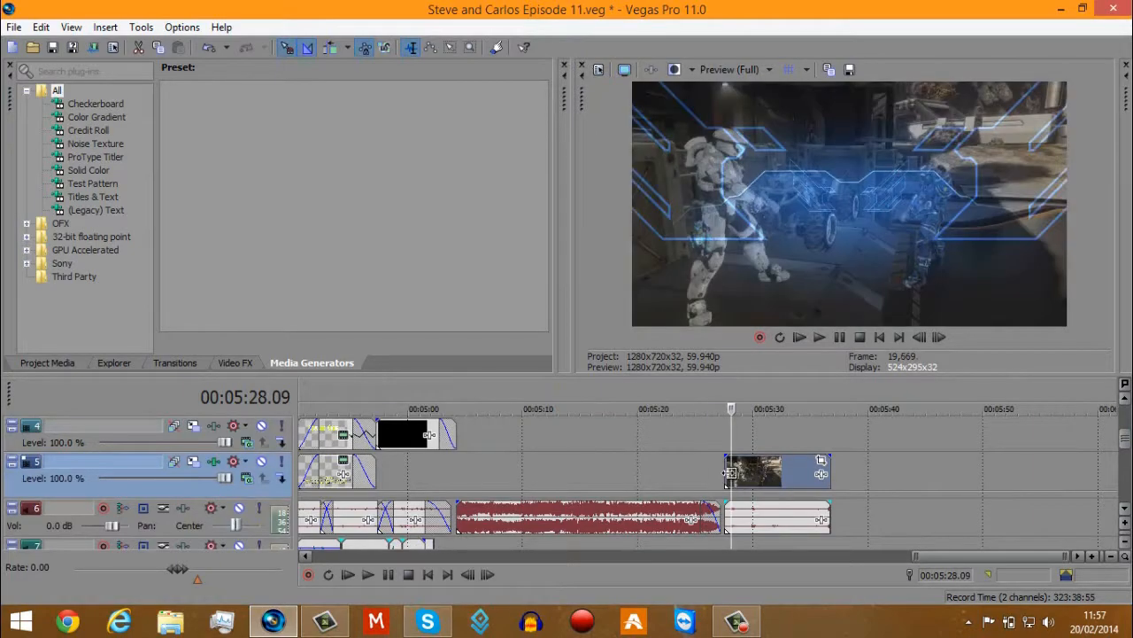
left_click(726, 470)
scroll(760, 459, "up", 3)
left_click(821, 336)
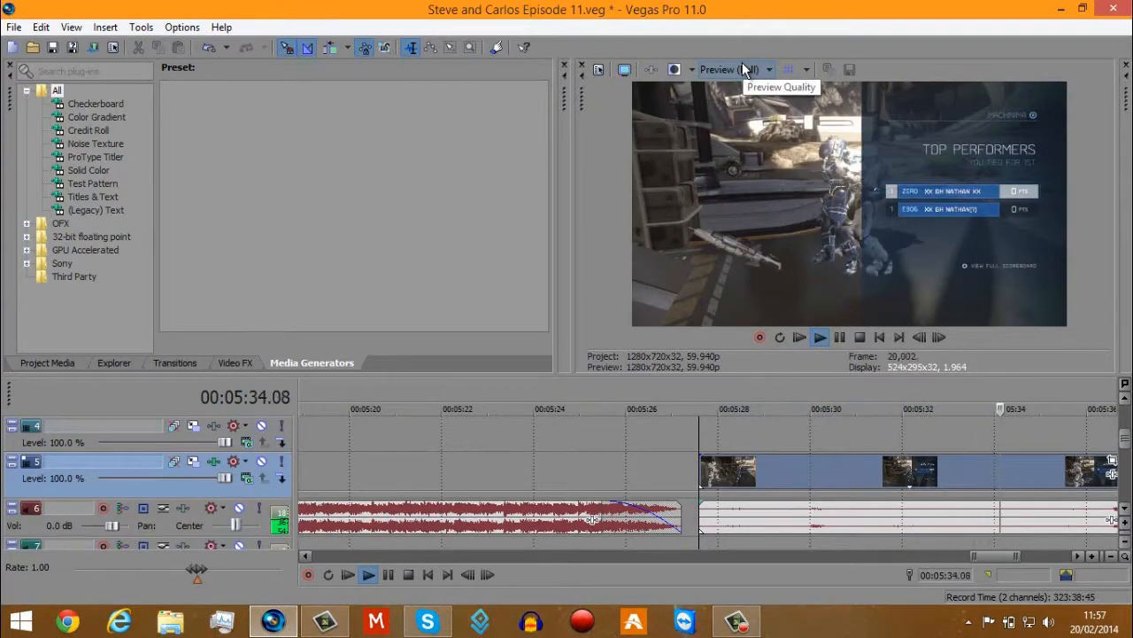
left_click(842, 335)
scroll(765, 427, "down", 5)
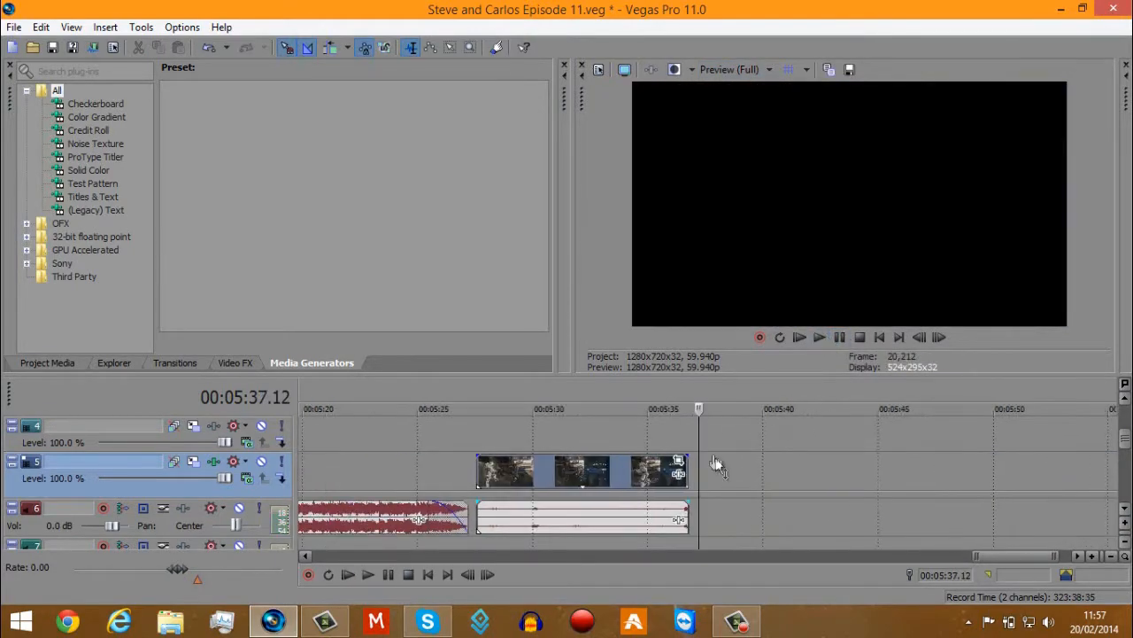
Review several moments of the post-credits clip between about 5:27 and 5:33, including the Top Performers scoreboard.
left_click(671, 424)
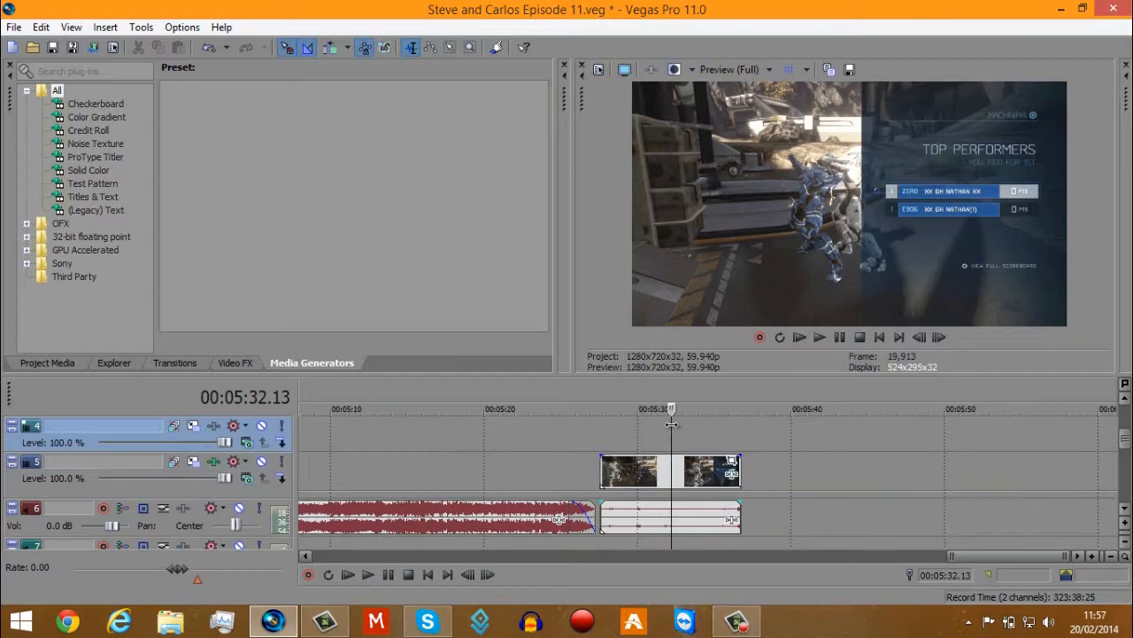
left_click(492, 431)
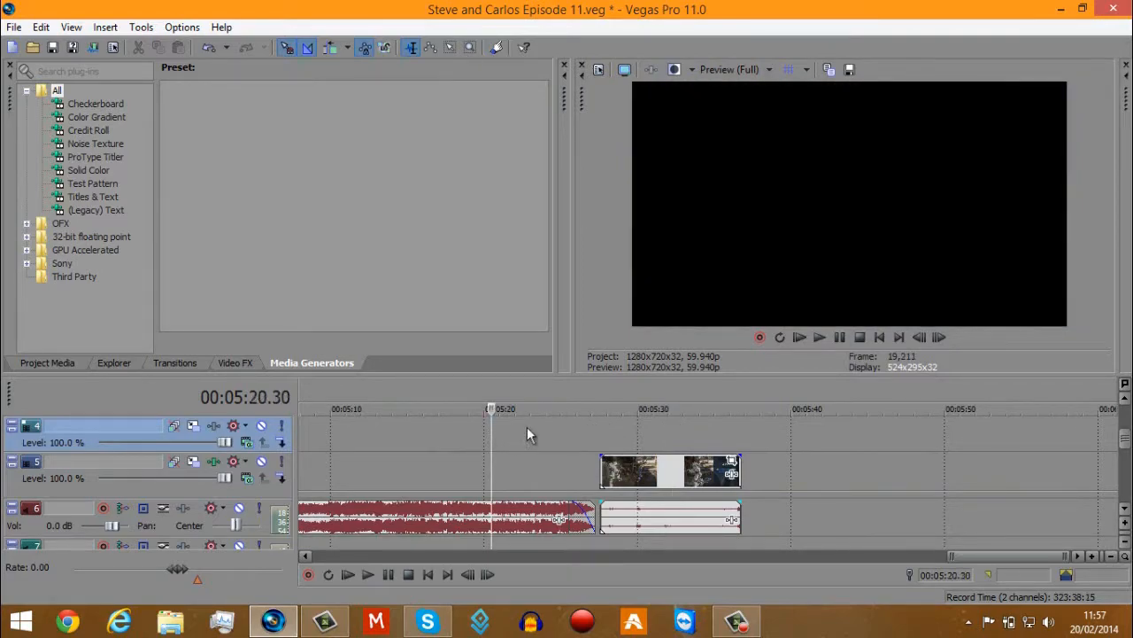
left_click(601, 430)
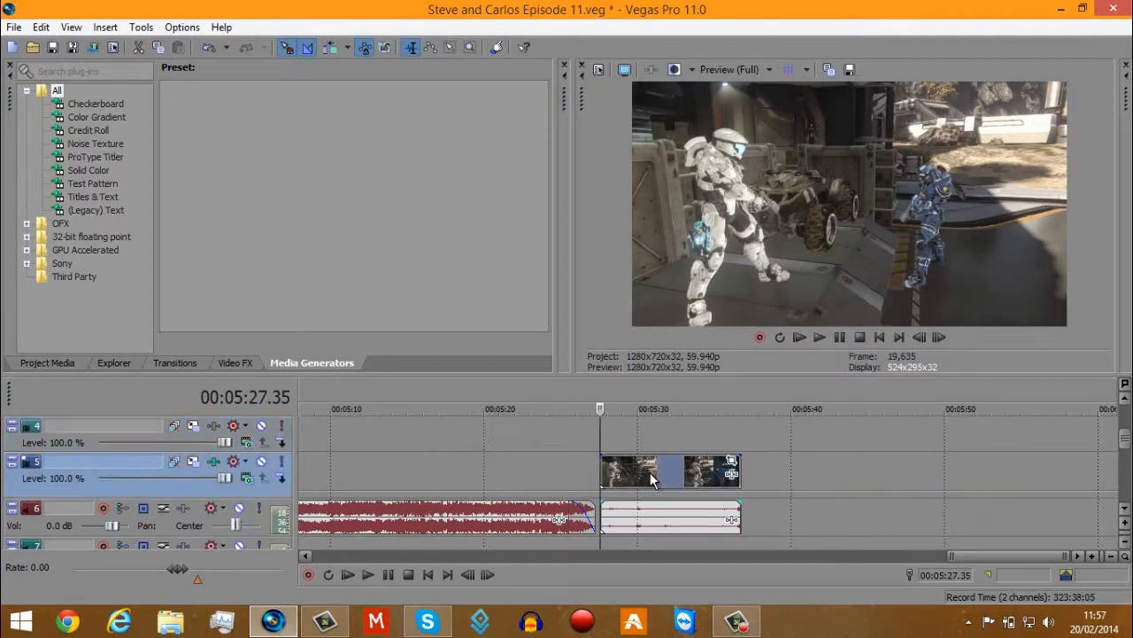
left_click(650, 472)
scroll(650, 472, "up", 2)
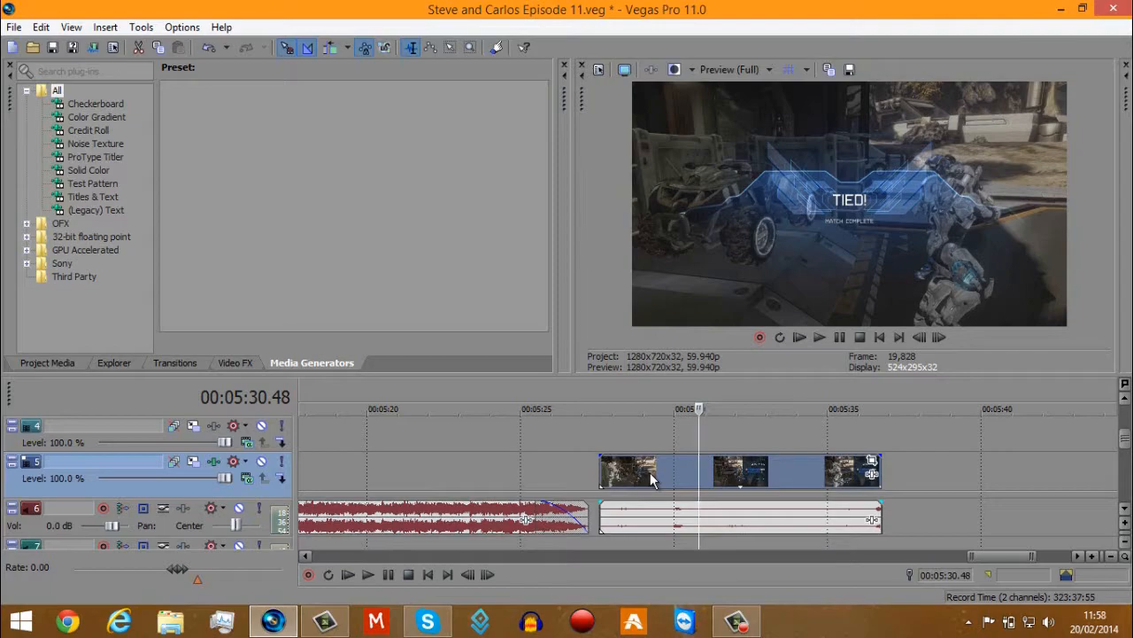
left_click(781, 478)
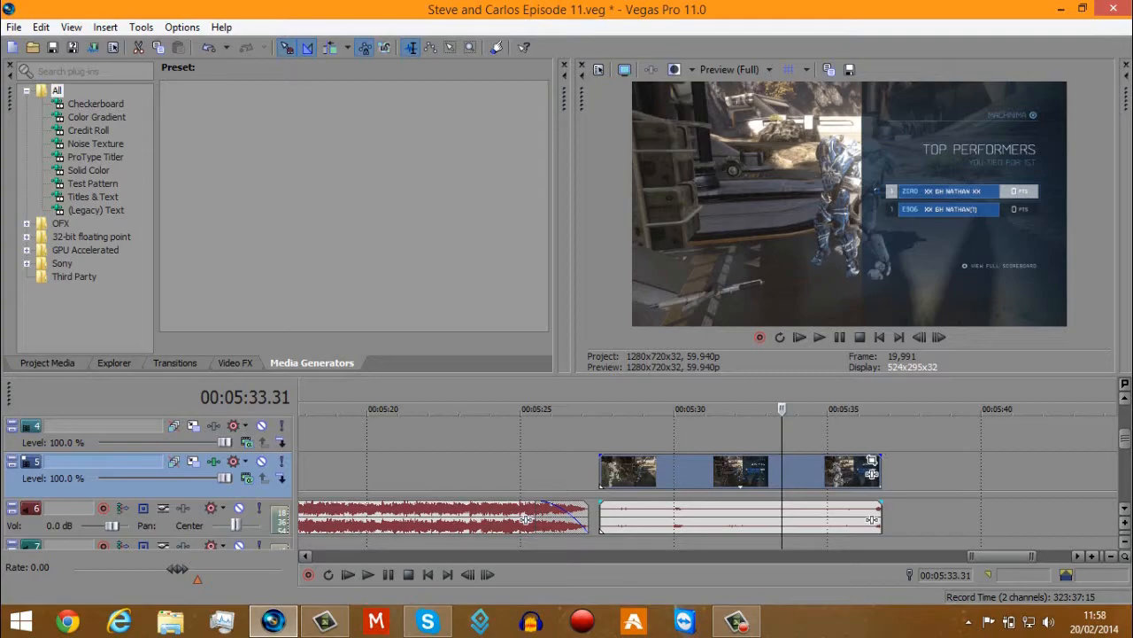
scroll(709, 478, "up", 3)
left_click_drag(1123, 419, 1120, 449)
left_click(723, 477)
left_click(741, 464)
scroll(741, 464, "up", 5)
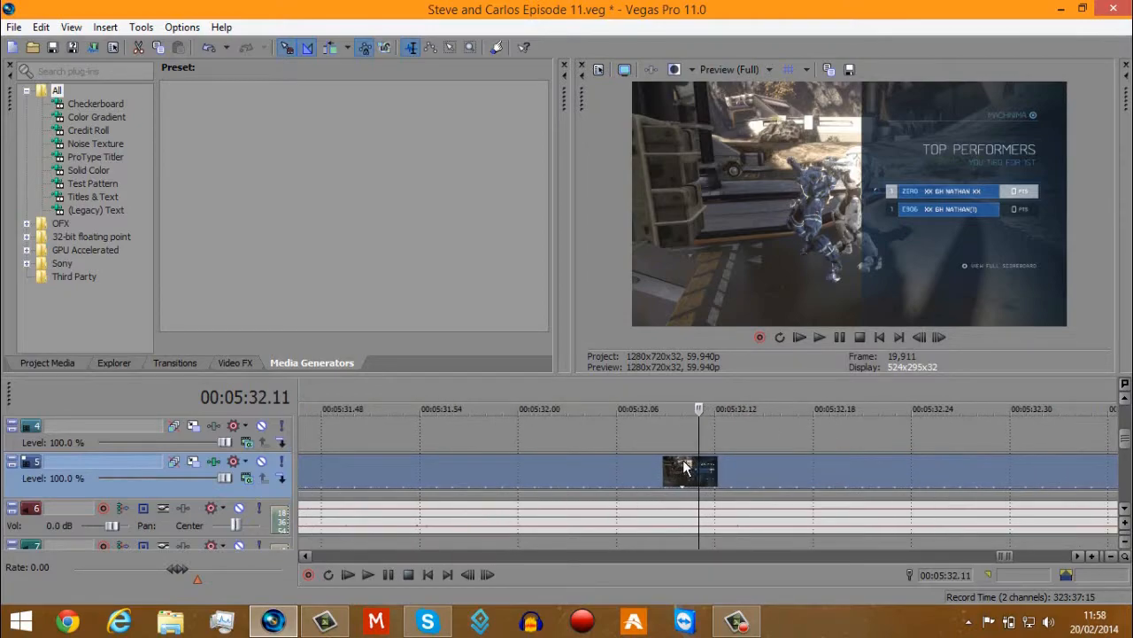
scroll(704, 465, "down", 6)
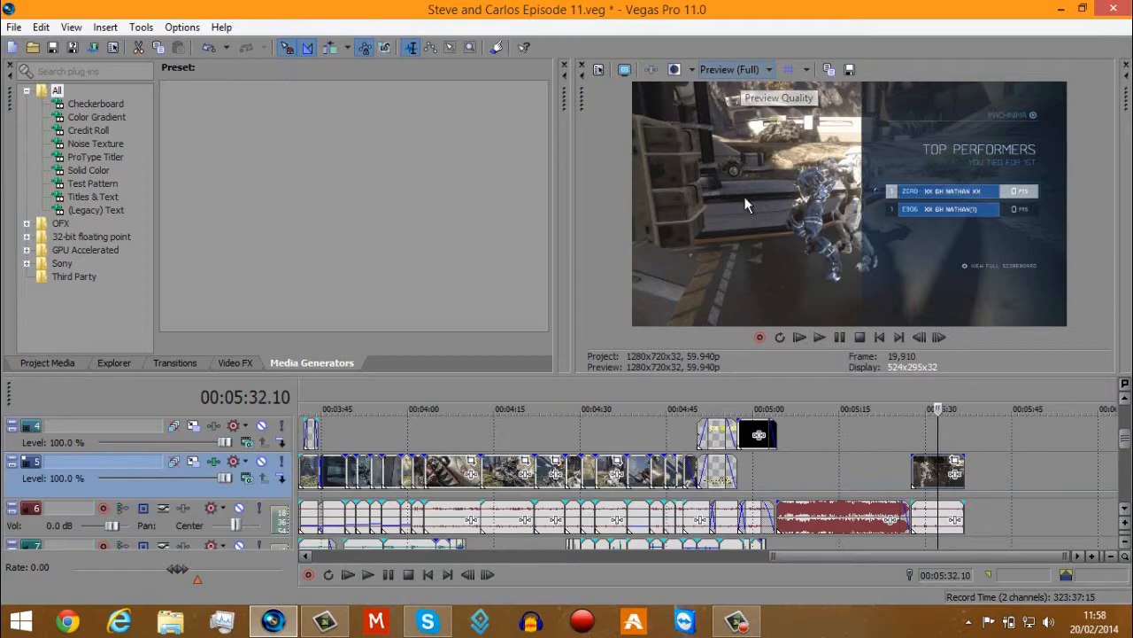
Set the preview quality to Best (Full) and play the track 5 clip that starts at about 4:12.
left_click(736, 73)
mouse_move(749, 140)
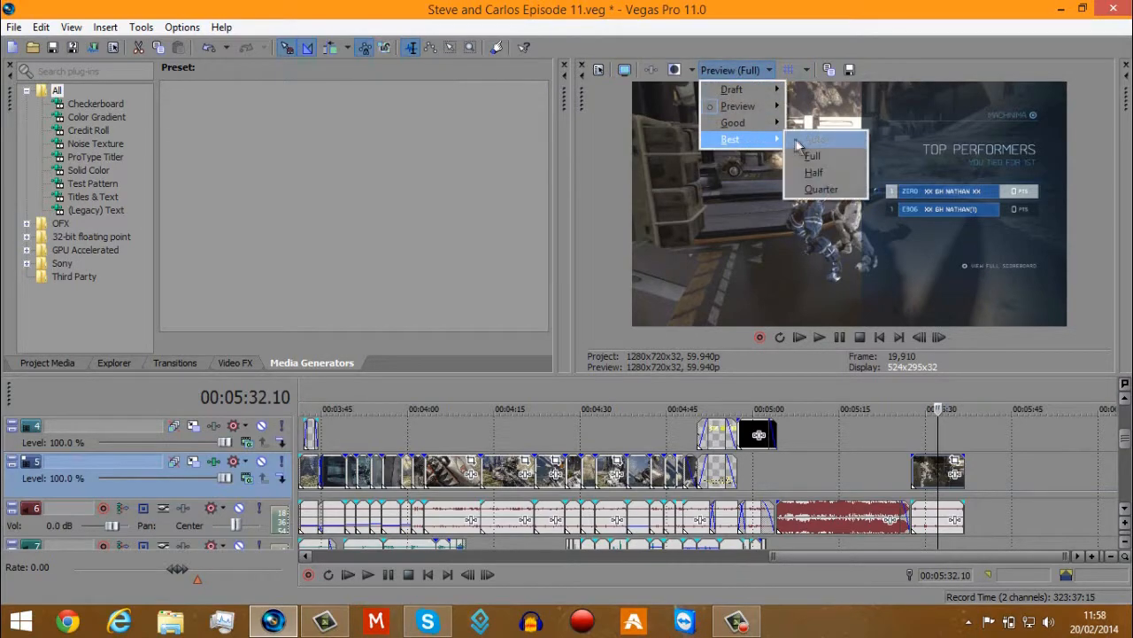
left_click(822, 145)
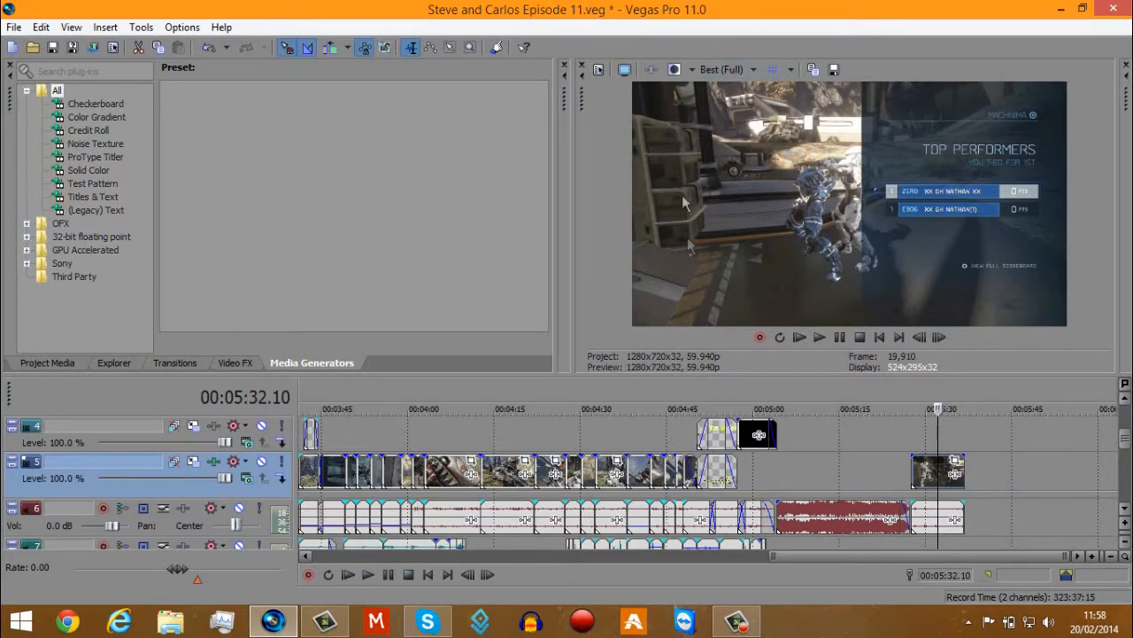
left_click(514, 475)
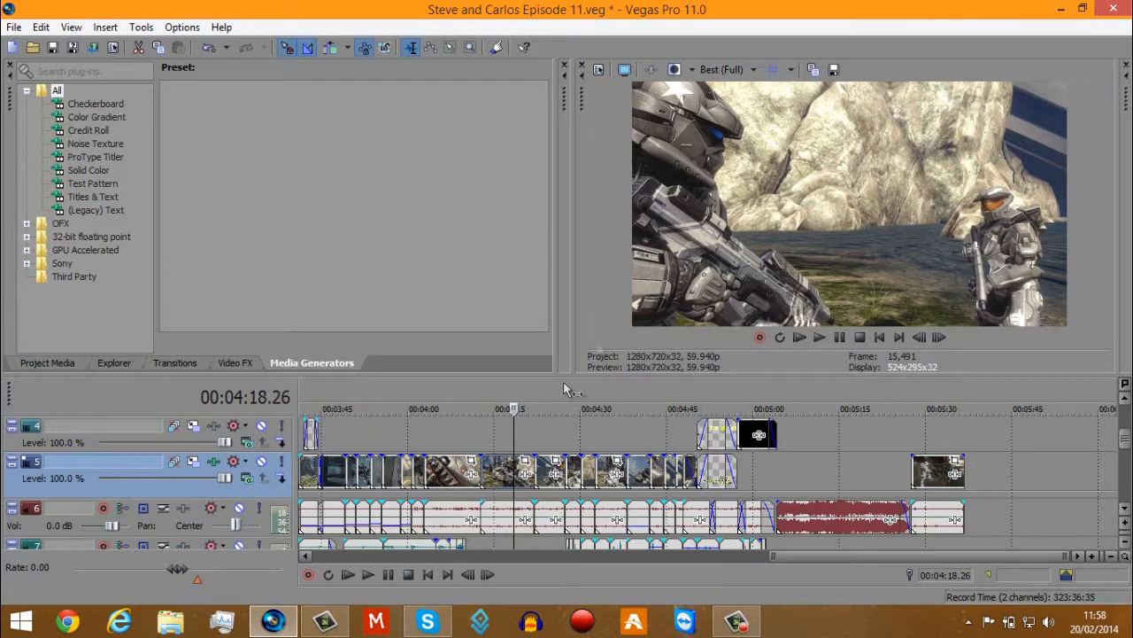
left_click(480, 467)
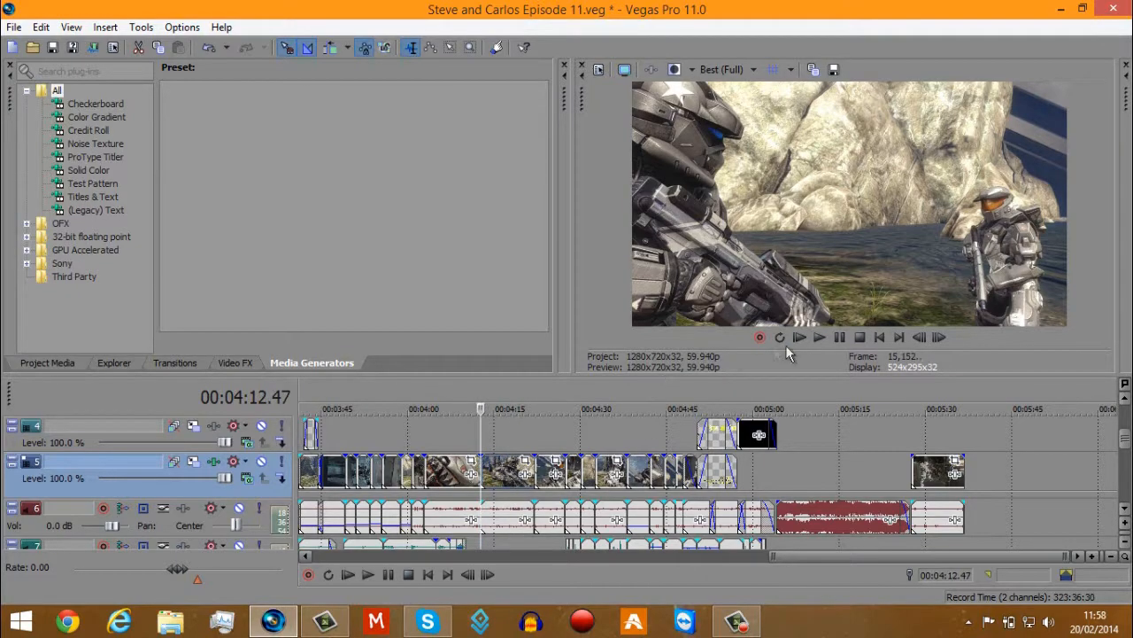
left_click(820, 336)
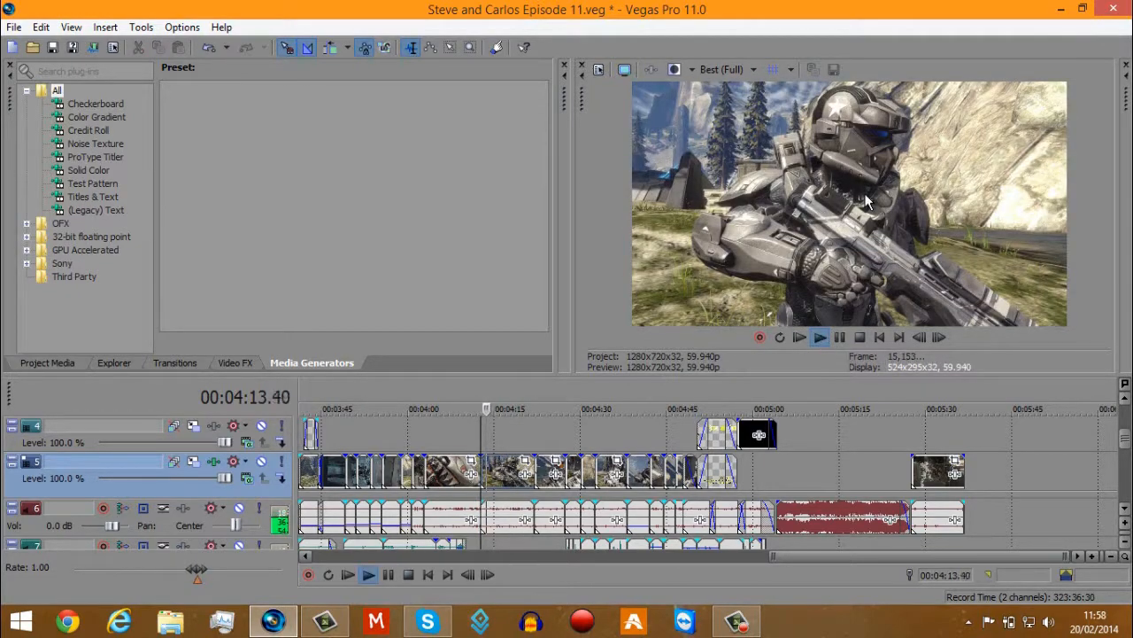
left_click(839, 338)
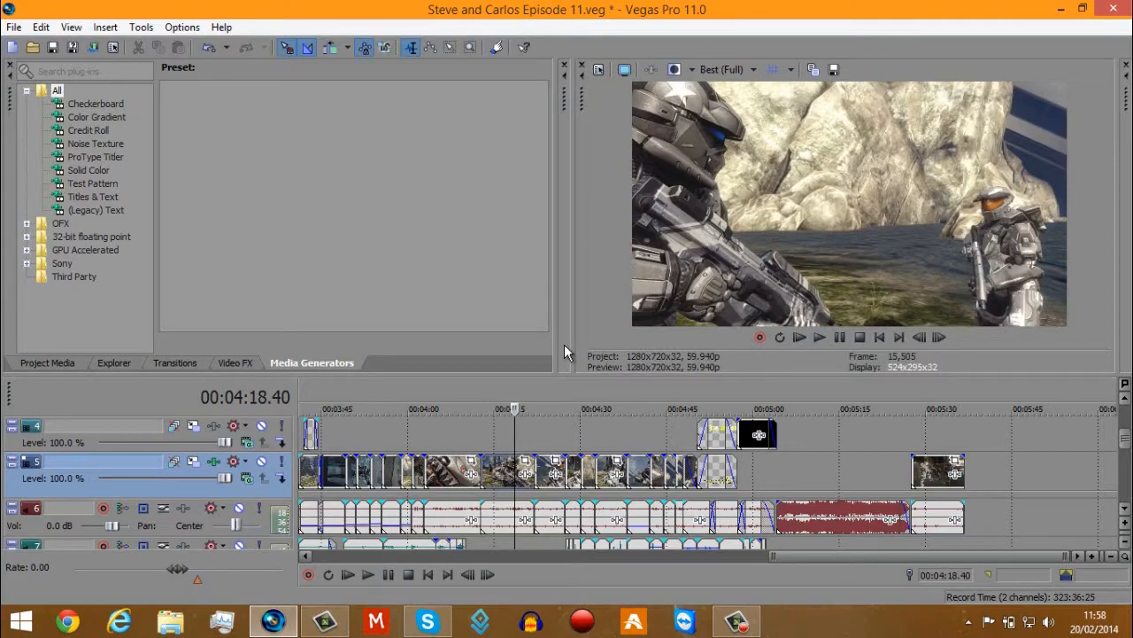
Move to about 4:15 on track 5 and set the preview quality to Draft (Full).
scroll(507, 469, "up", 2)
left_click(632, 472)
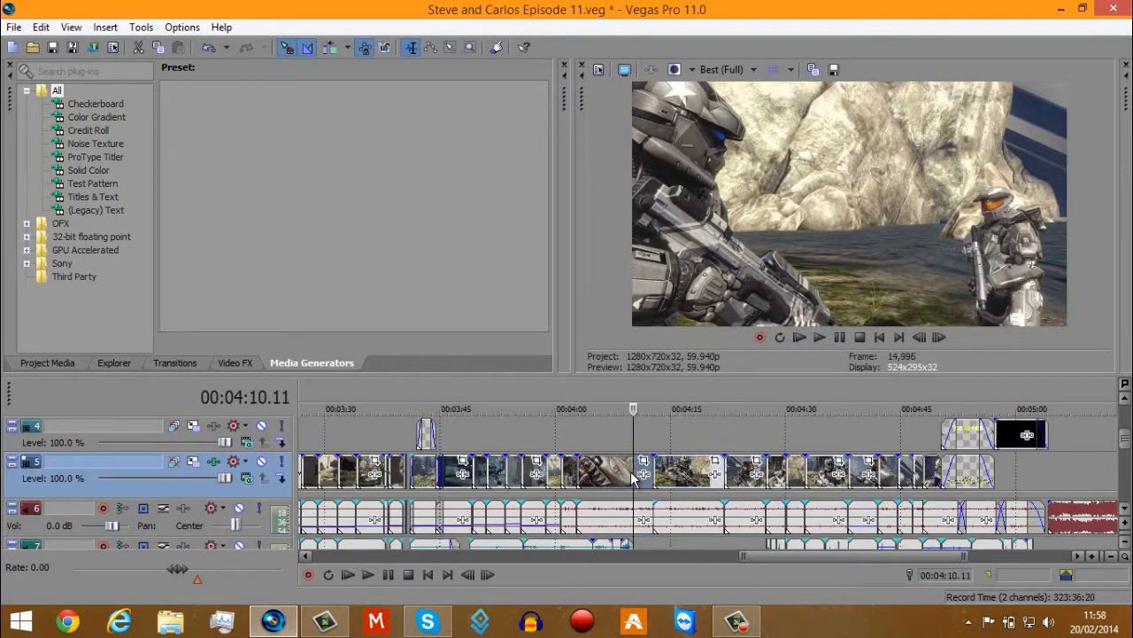
left_click(672, 469)
scroll(672, 470, "up", 2)
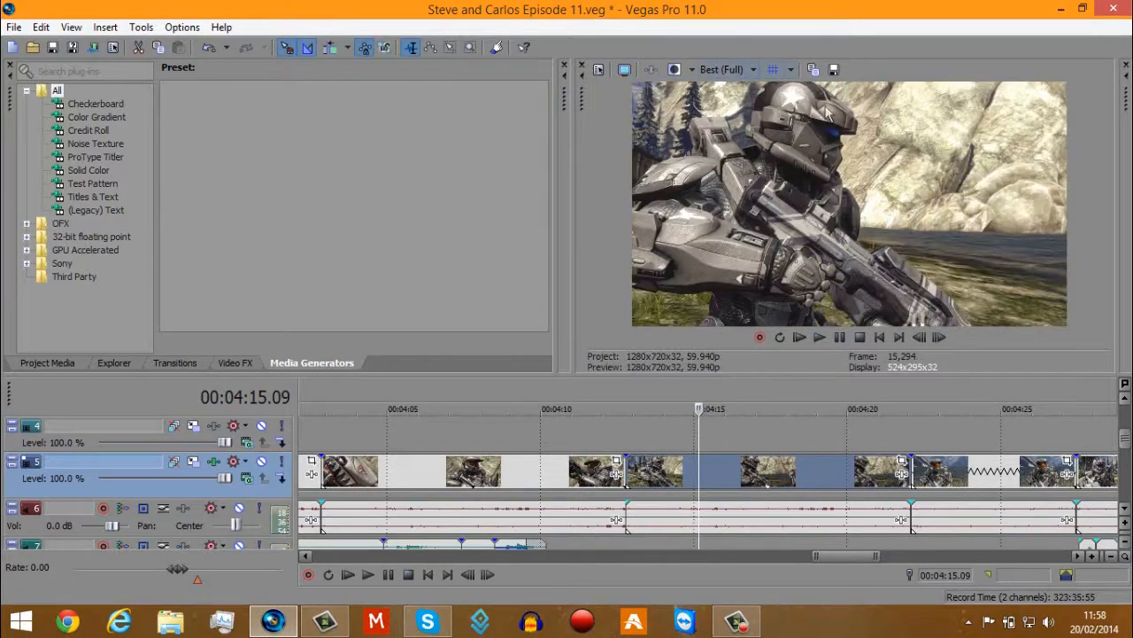
left_click(728, 70)
mouse_move(732, 90)
left_click(813, 107)
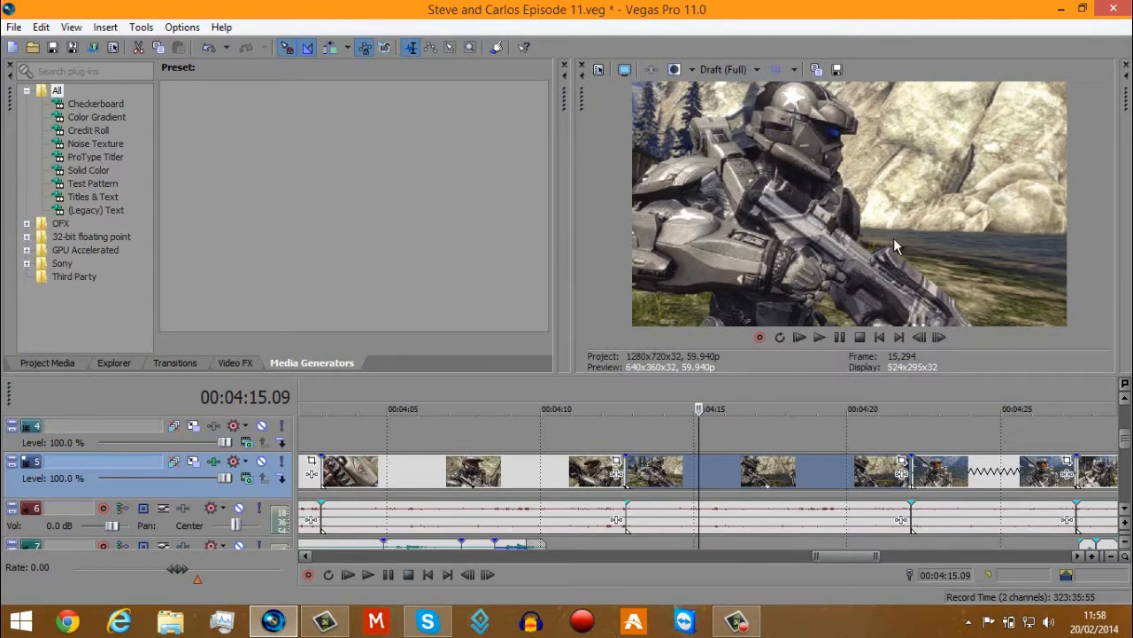
Check the track 5 clip in Draft quality at several moments and play it from about 4:13 to 4:18.
left_click(755, 492)
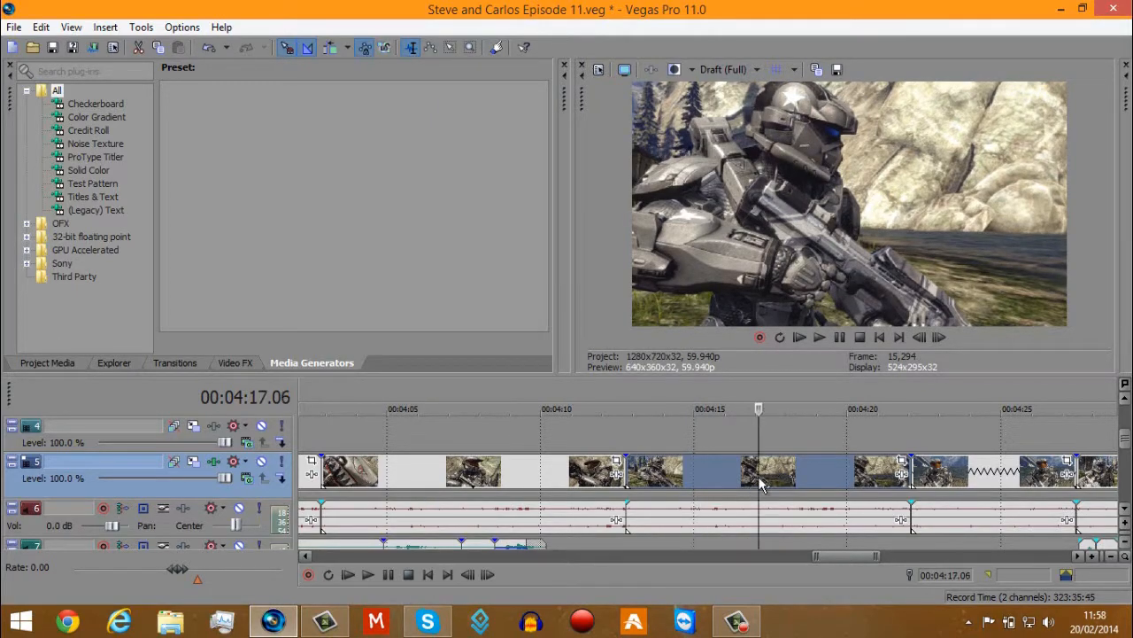
left_click(811, 472)
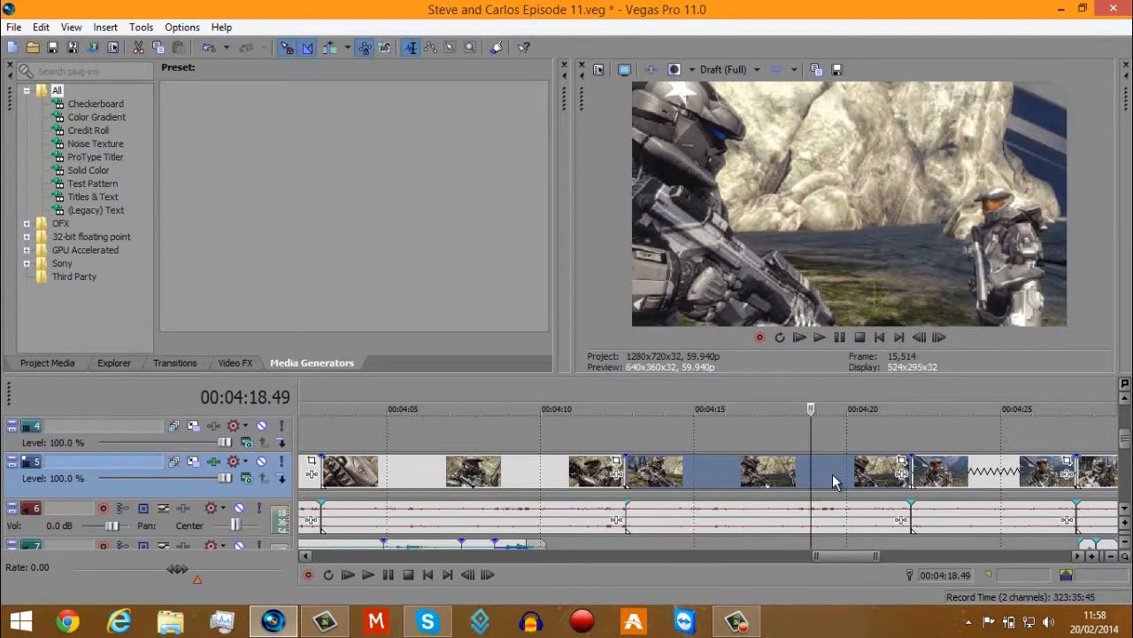
left_click(642, 487)
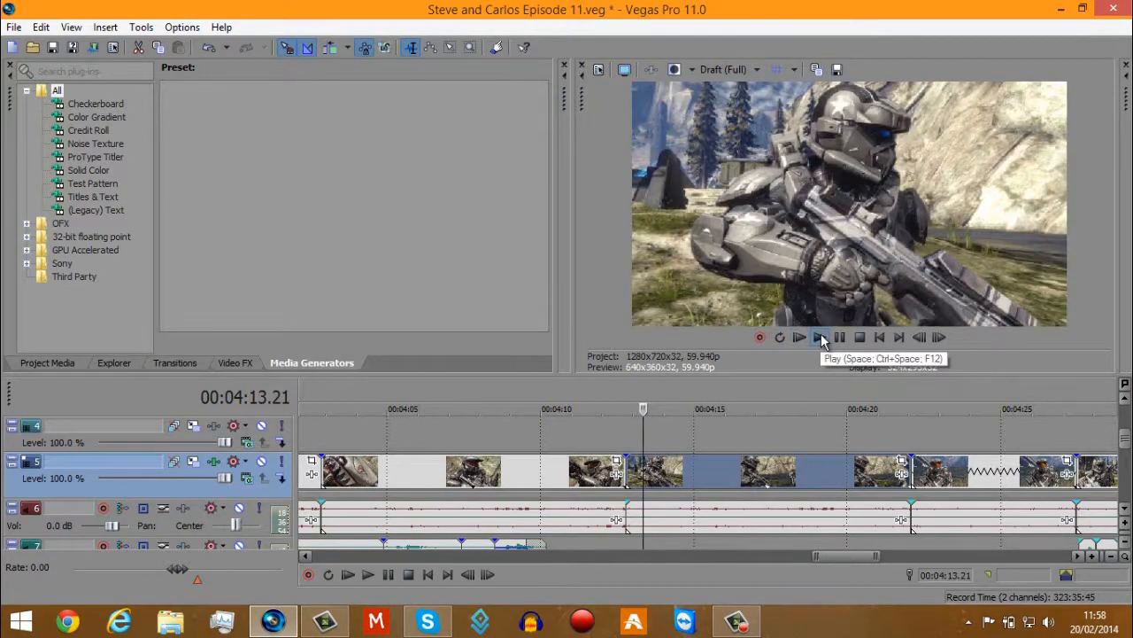
left_click(821, 338)
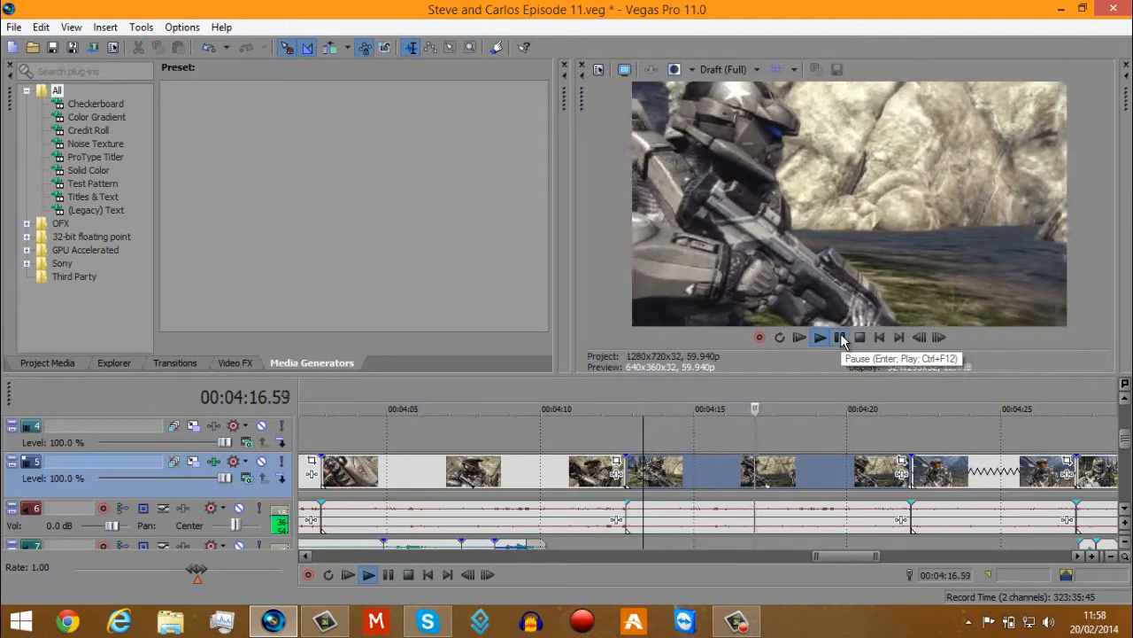
left_click(841, 338)
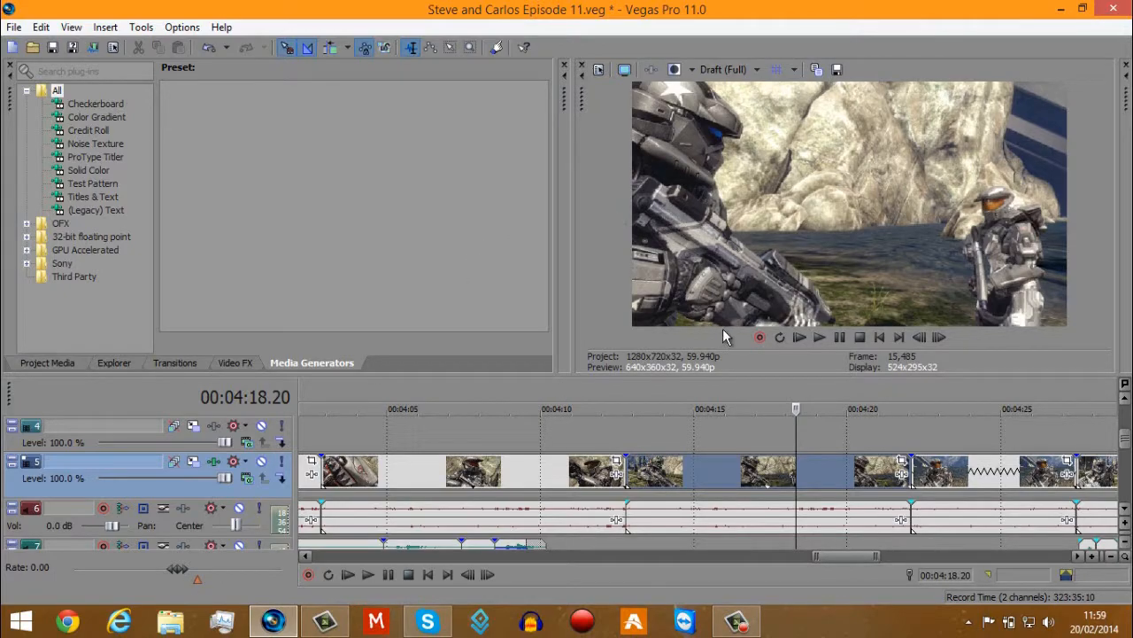
left_click(766, 465)
scroll(715, 470, "up", 4)
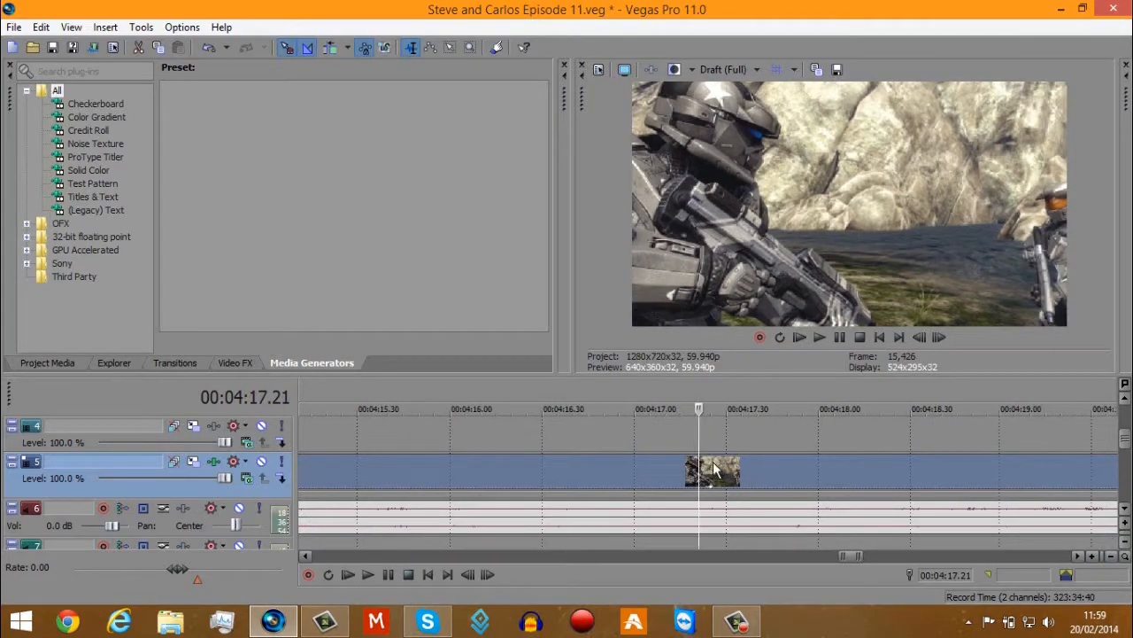
left_click(712, 468)
scroll(712, 469, "down", 6)
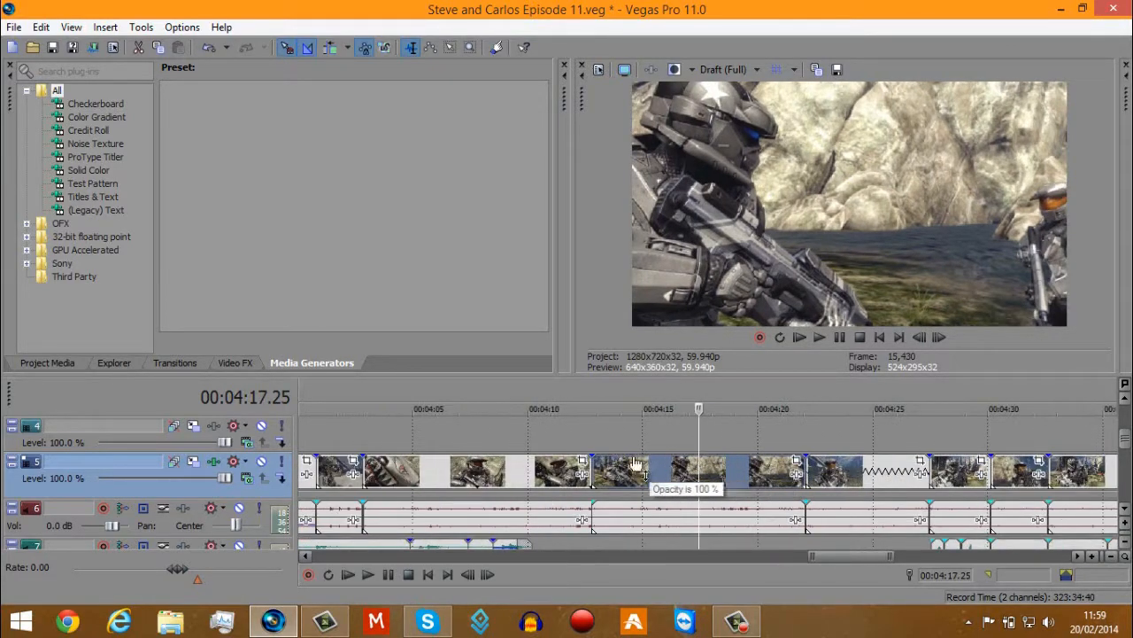
Set the preview quality to Draft (Auto) at about 2:56 and play the track 5 clip from about 2:53.
left_click(405, 435)
scroll(405, 435, "up", 5)
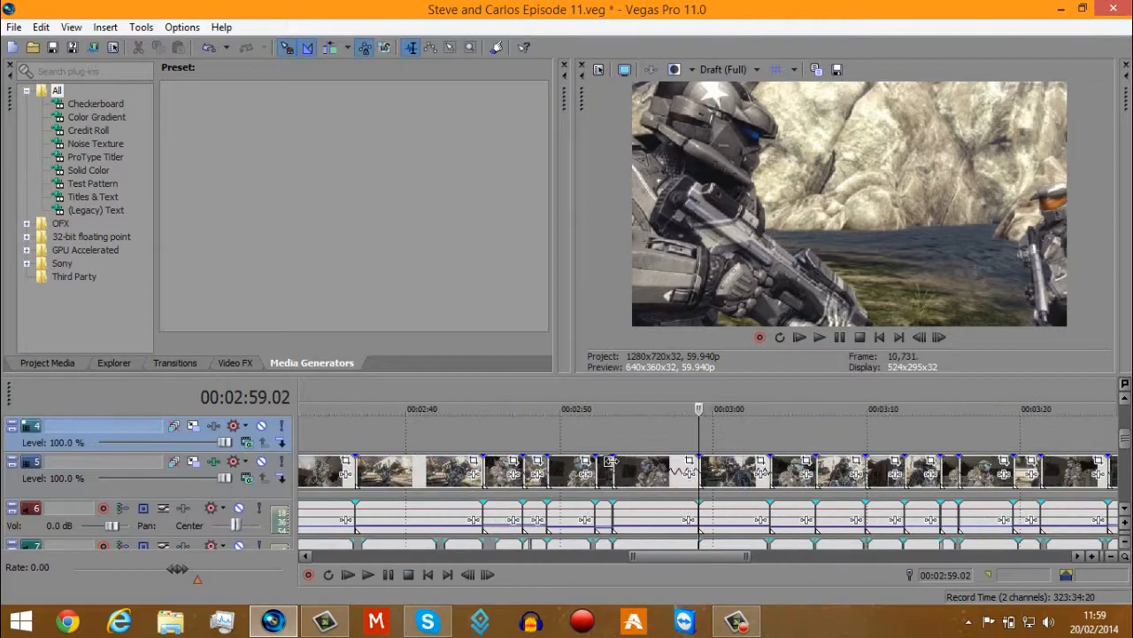
left_click(654, 471)
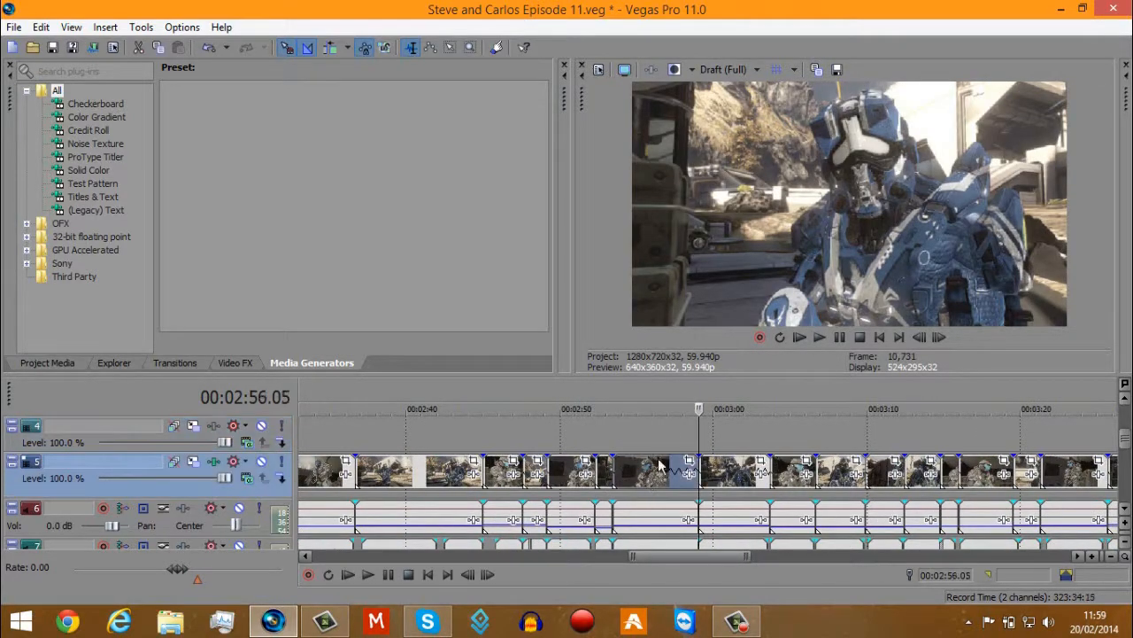
left_click(731, 69)
mouse_move(753, 92)
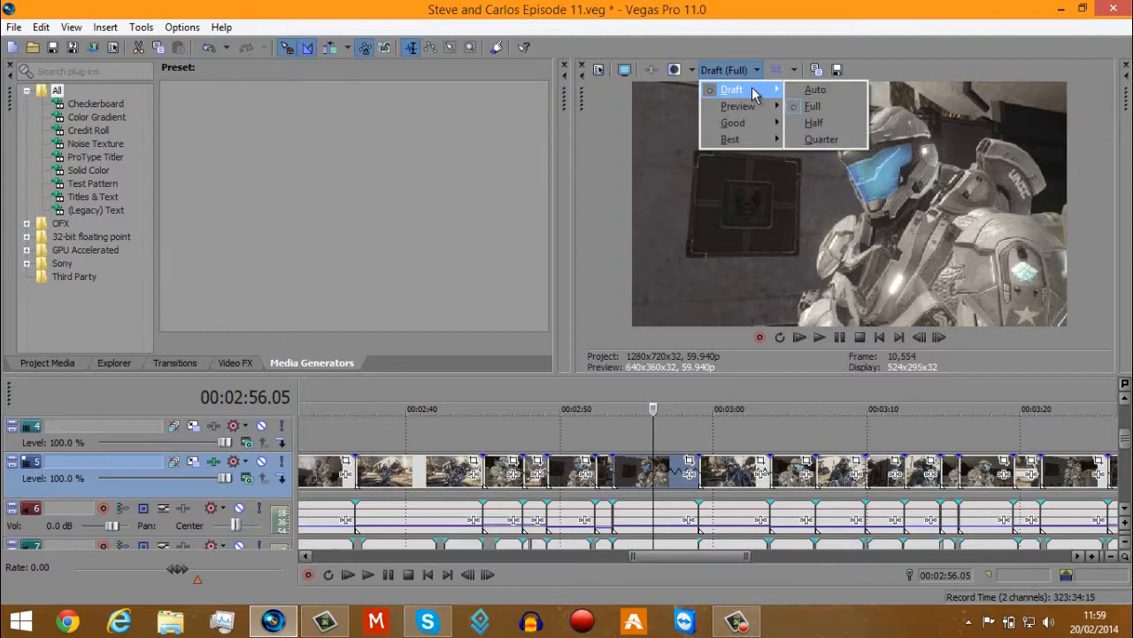
left_click(797, 88)
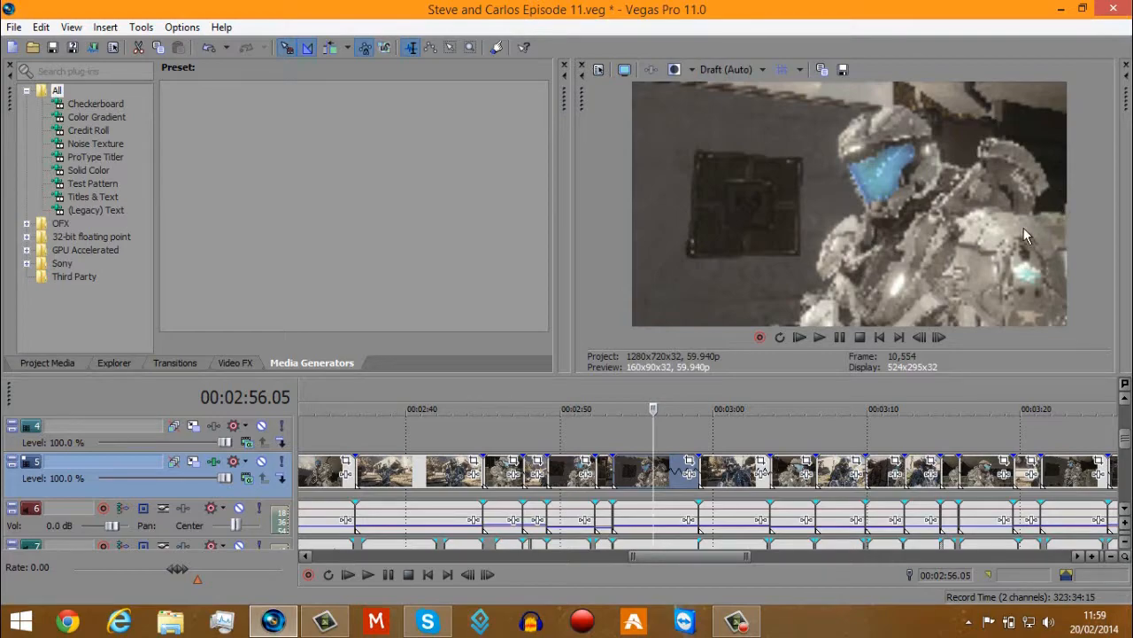
left_click(612, 478)
left_click(819, 336)
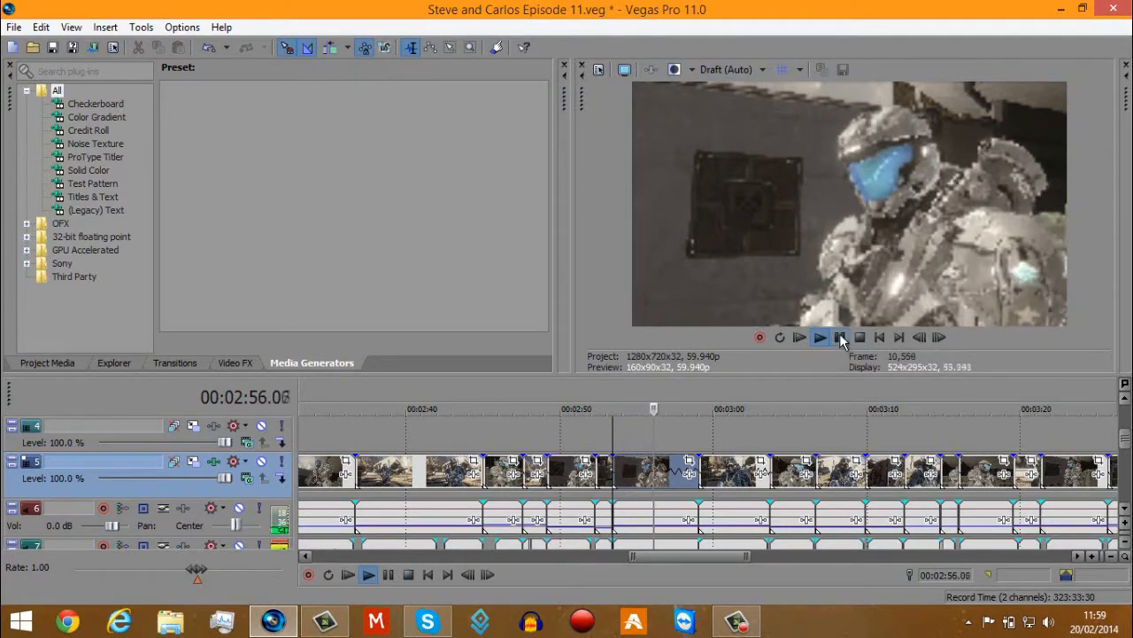
left_click(841, 337)
Return to the clip's start at about 2:53 and set the preview quality to Draft (Full).
left_click(618, 472)
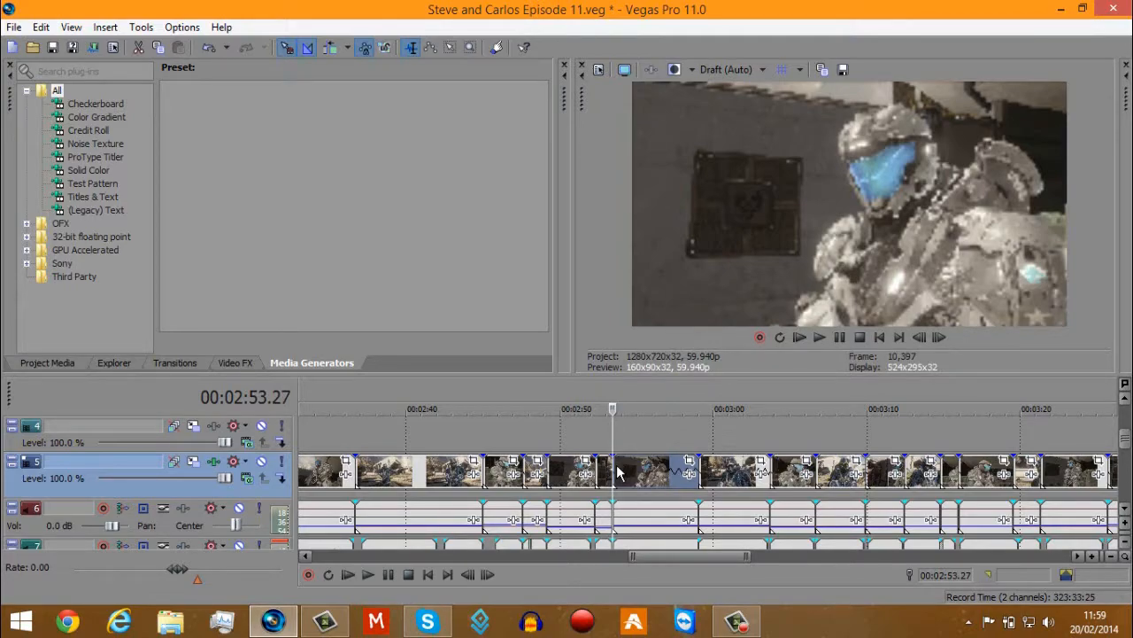
left_click(726, 69)
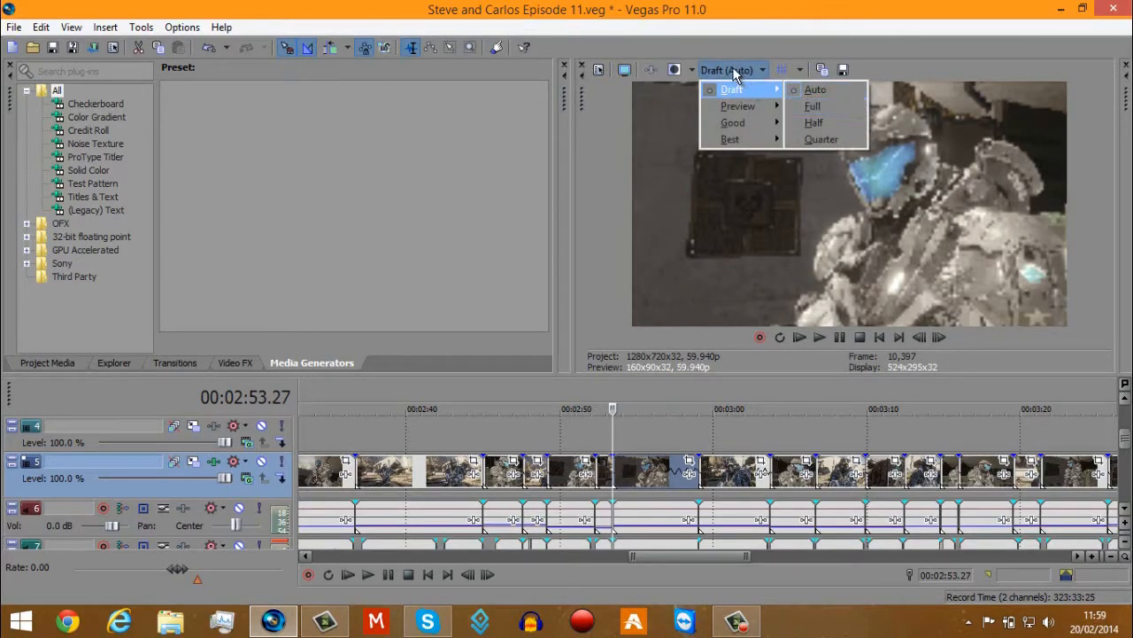
left_click(794, 106)
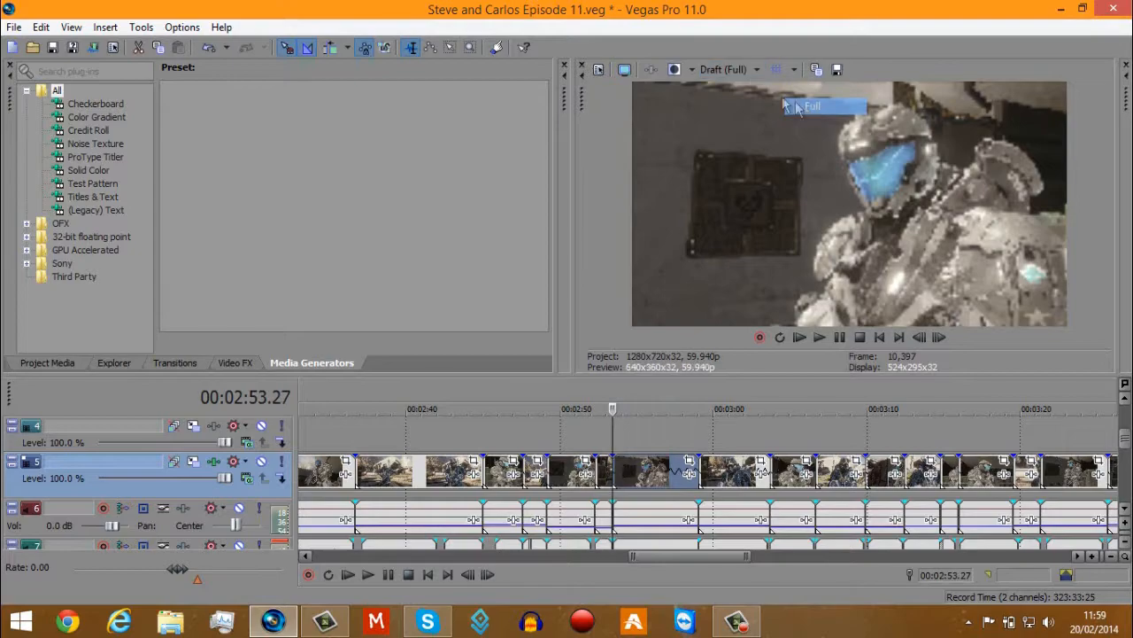
Set the preview quality to Preview (Half) and view the track 5 clip at about 2:56.
left_click(732, 69)
mouse_move(744, 103)
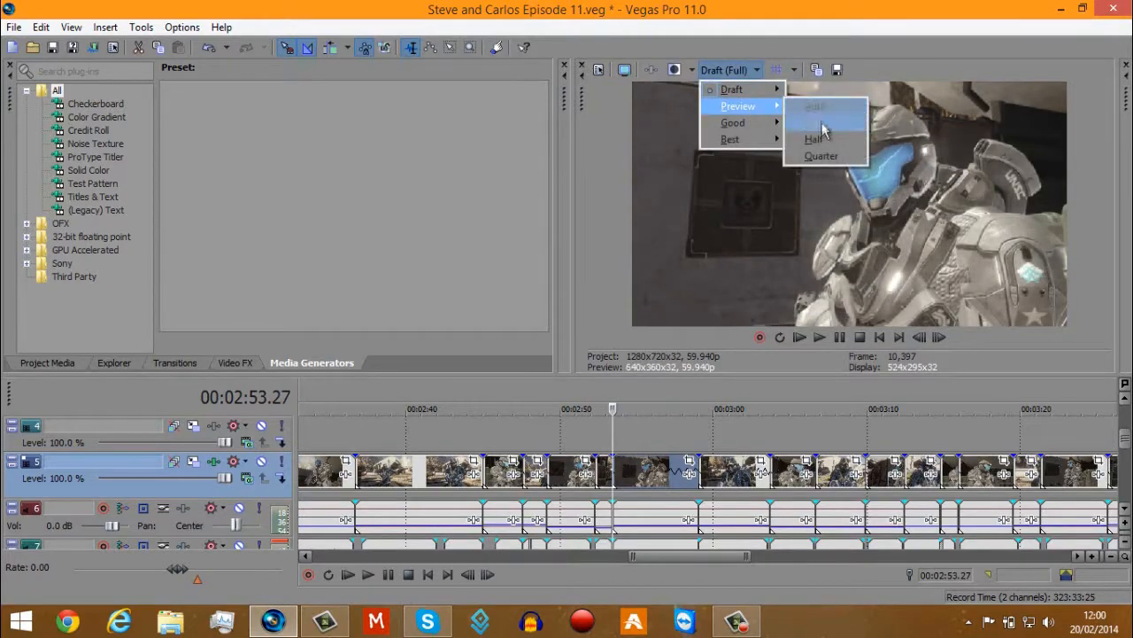
left_click(806, 137)
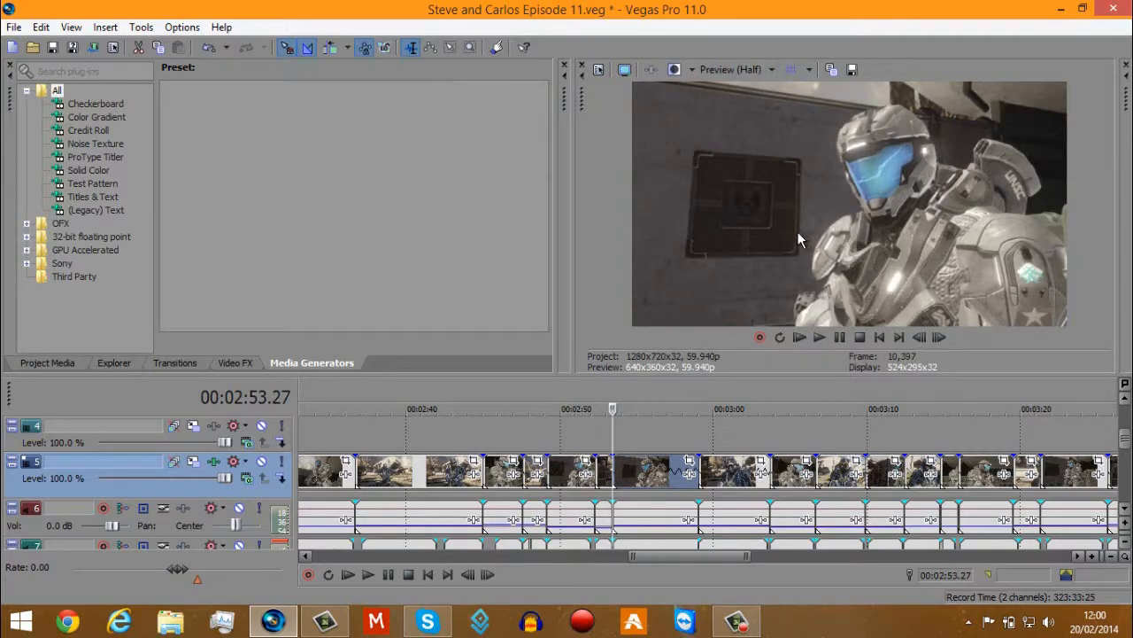
left_click(655, 478)
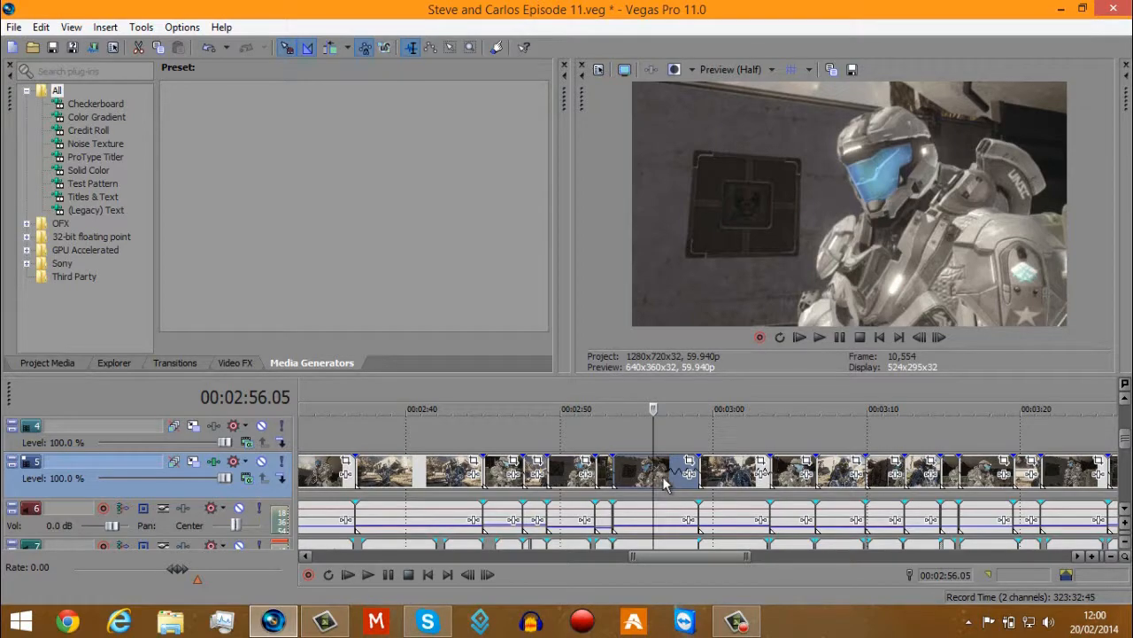
Show the whole project timeline and check the episode's picture at several moments from about 0:52 to 3:58.
scroll(663, 478, "down", 5)
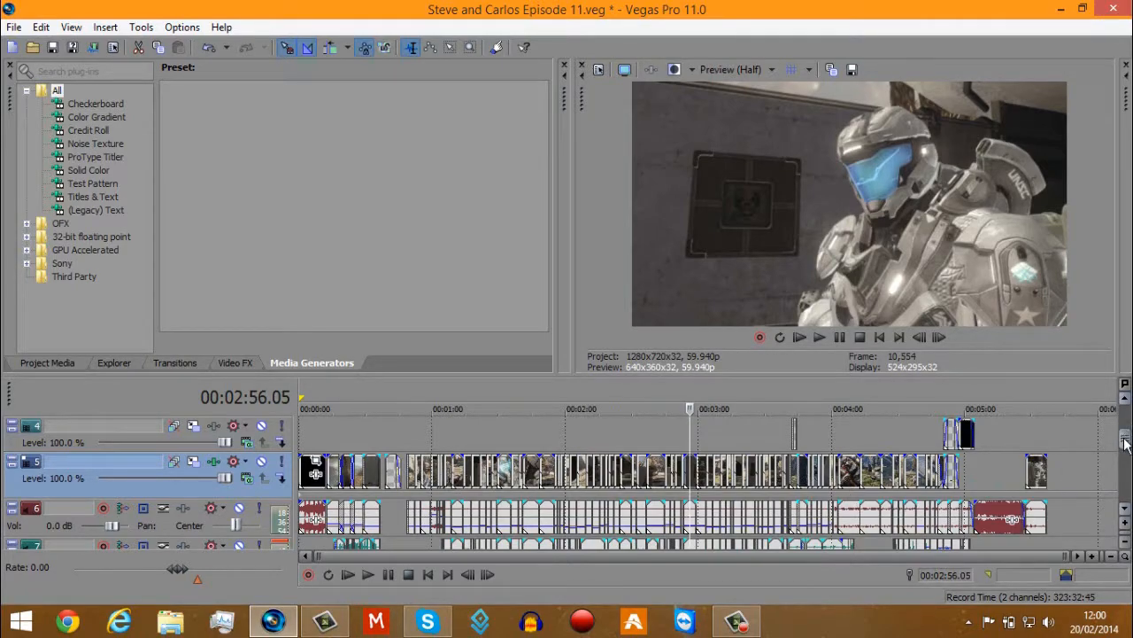
mouse_move(1125, 441)
left_mouse_down()
mouse_move(1126, 495)
mouse_move(1124, 442)
left_mouse_up()
left_click(413, 476)
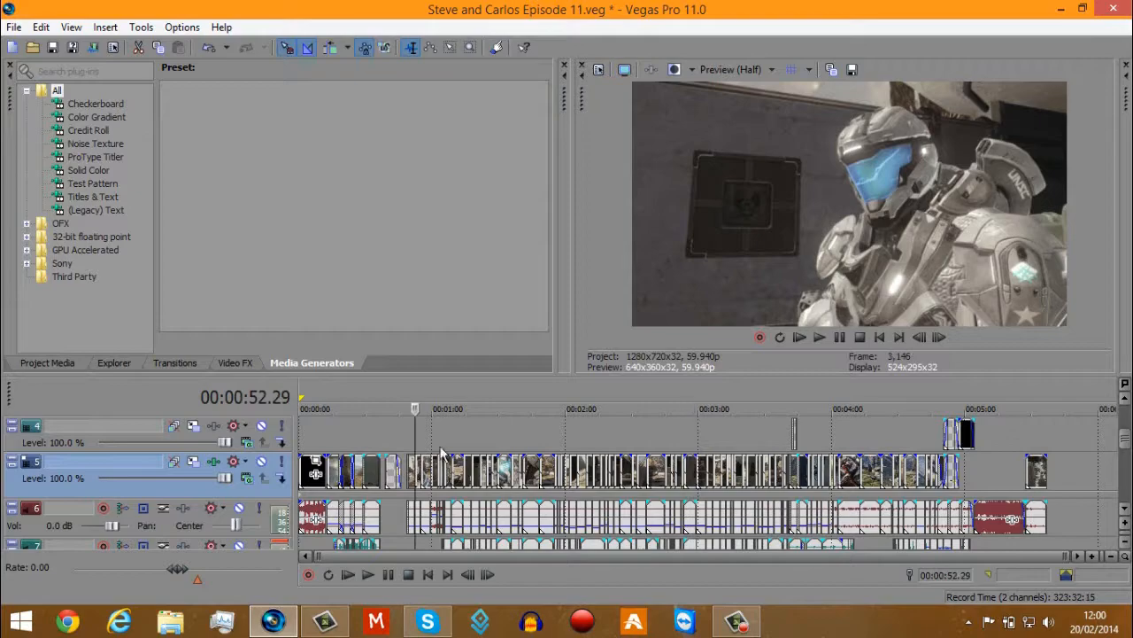
left_click(553, 433)
left_click(696, 433)
left_click(706, 431)
left_click(735, 425)
left_click(829, 425)
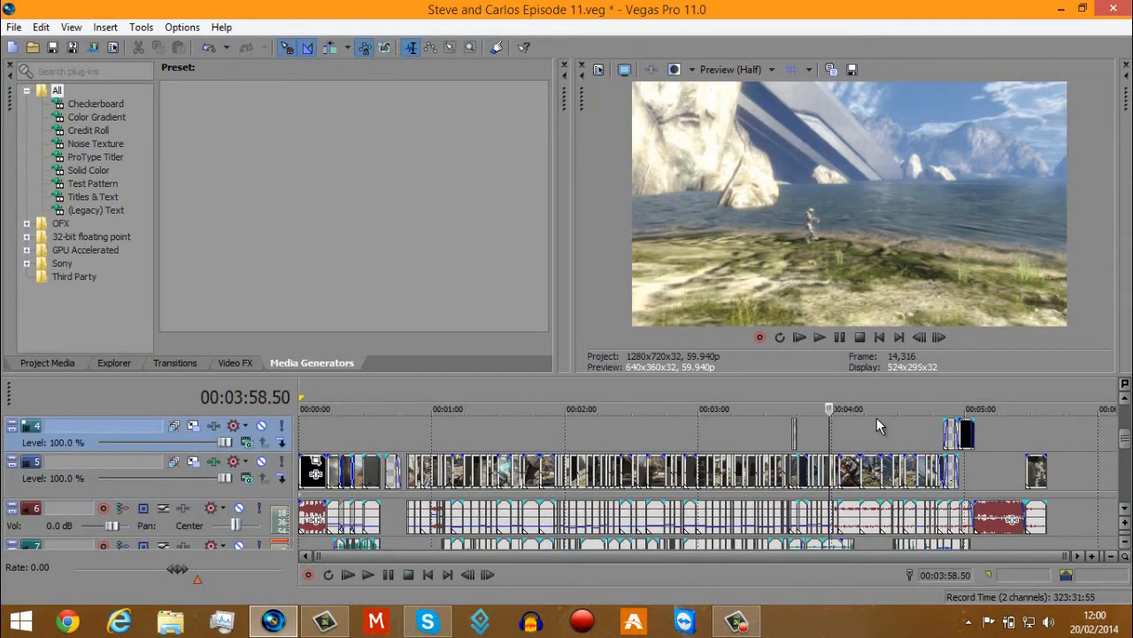